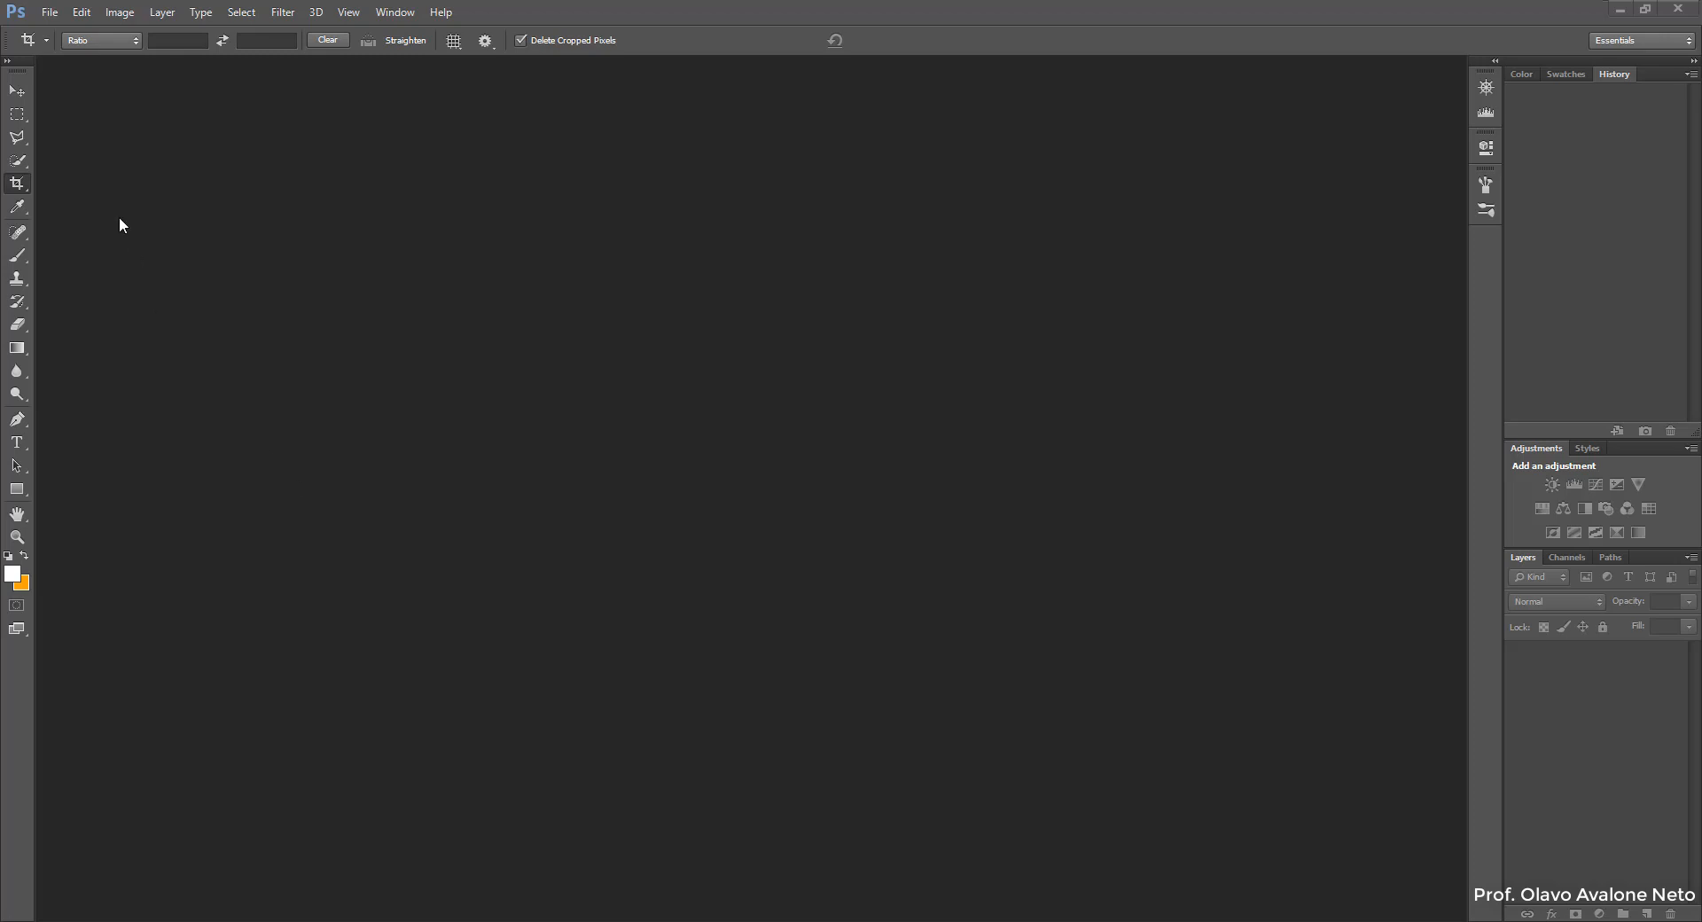
Step: Merge photos DSC_0144 and DSC_0145 into a panorama with Photomerge, using the Auto layout and blending the images together
{"action": "left_click", "coordinate": [49, 13]}
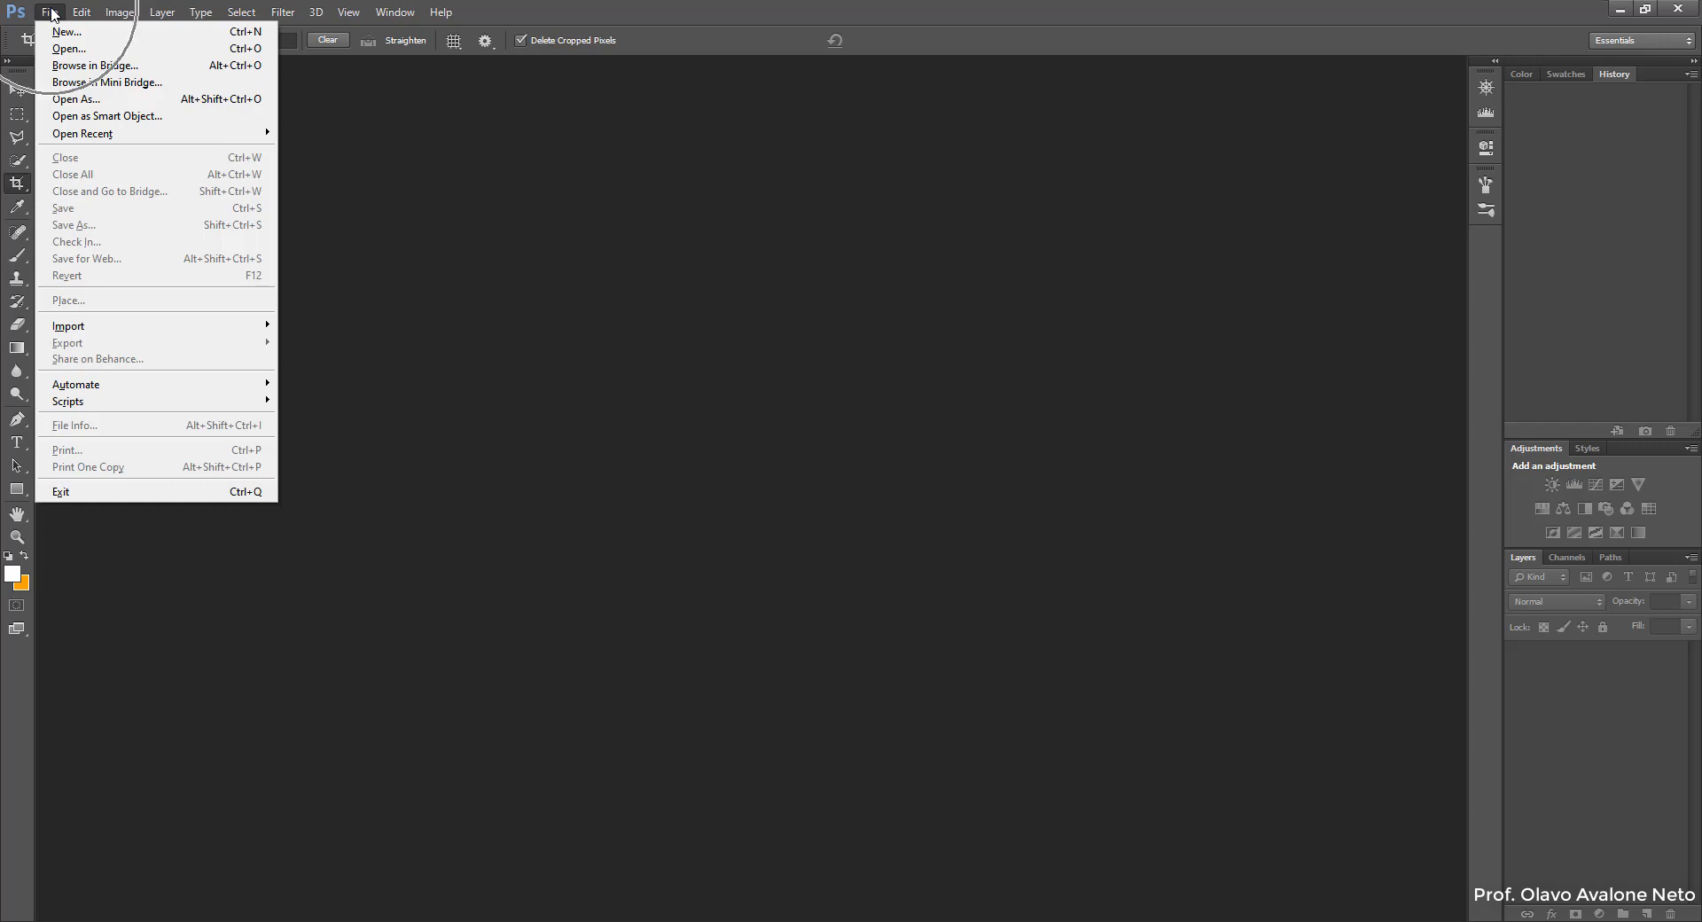
{"action": "left_click", "coordinate": [114, 385]}
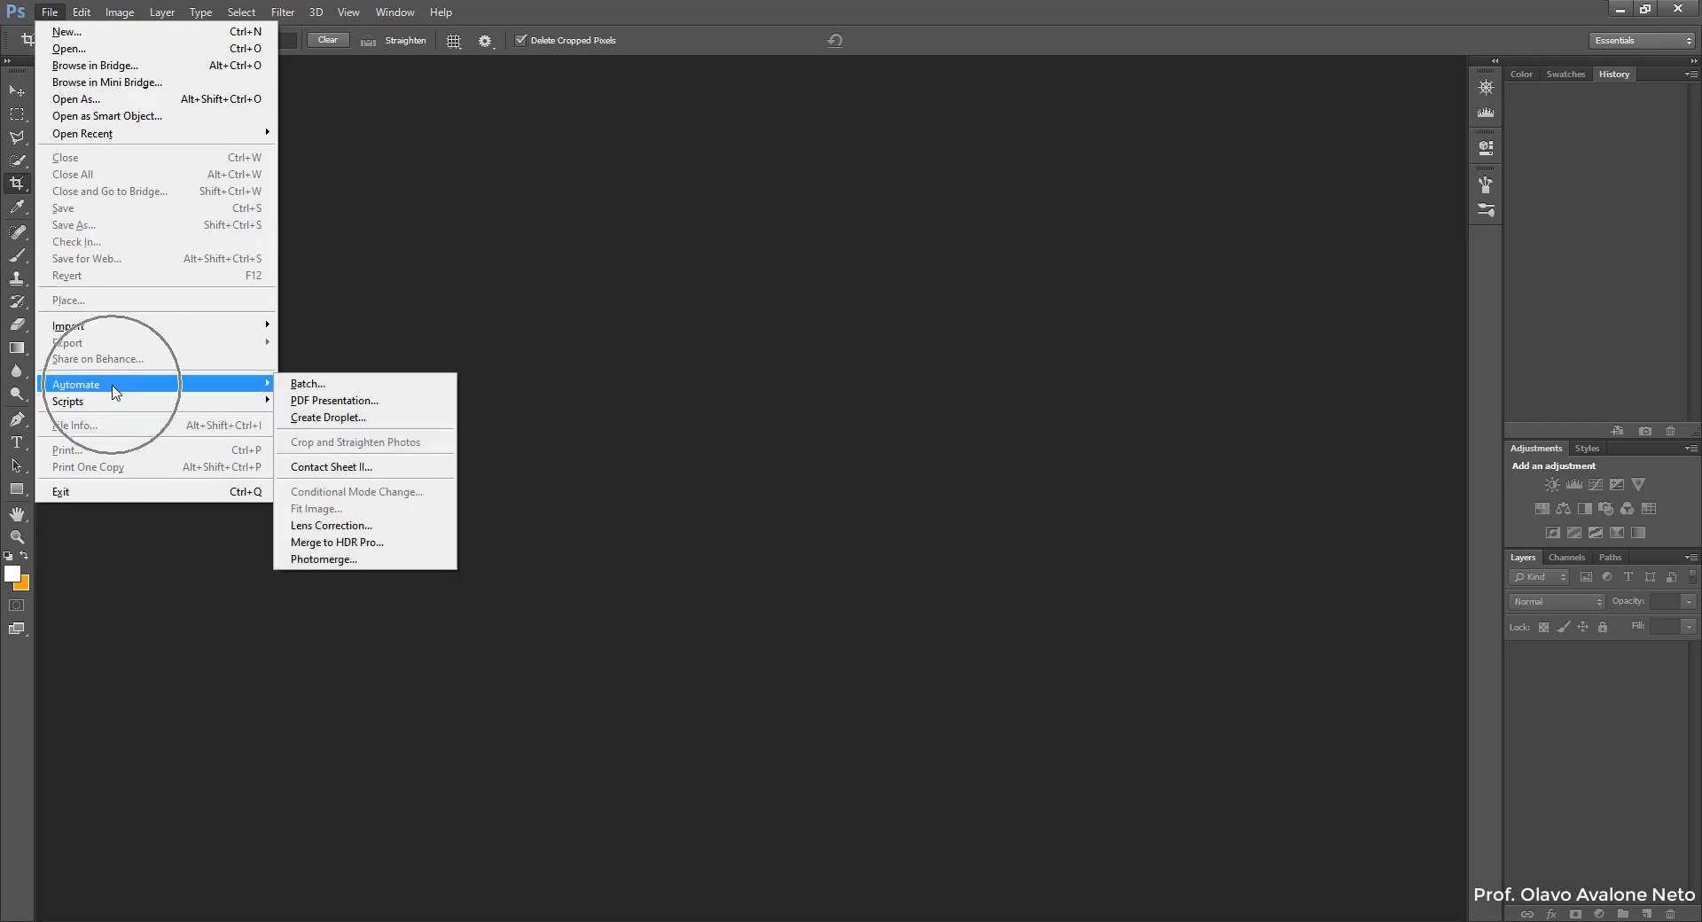
{"action": "left_click", "coordinate": [339, 560]}
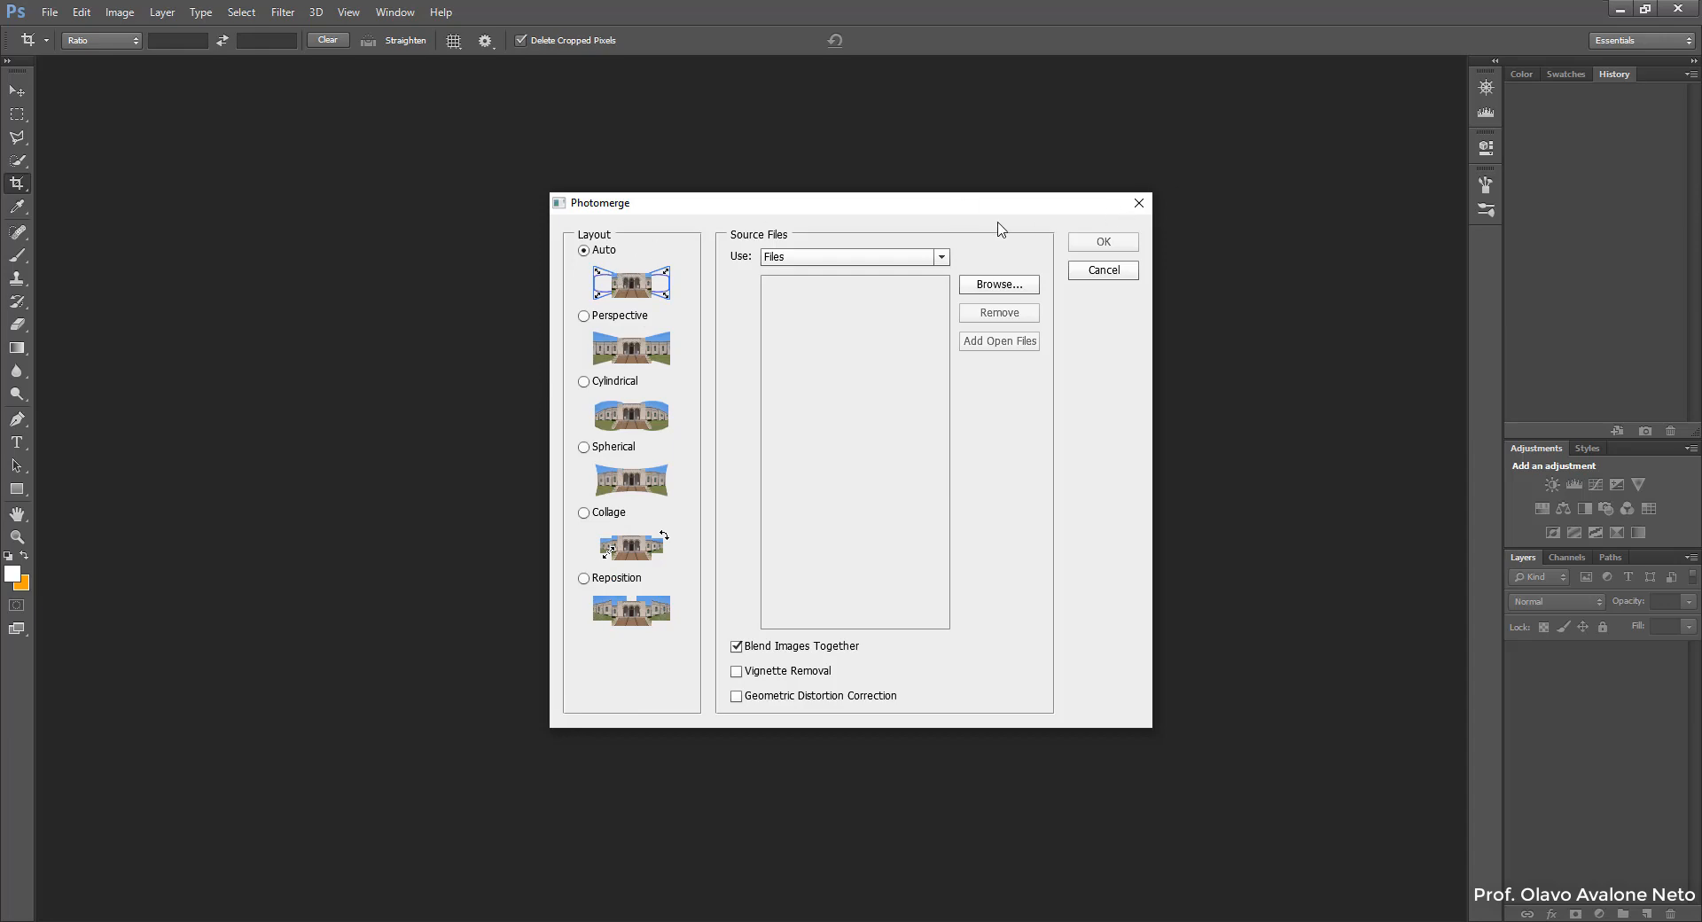
{"action": "left_click", "coordinate": [1008, 294]}
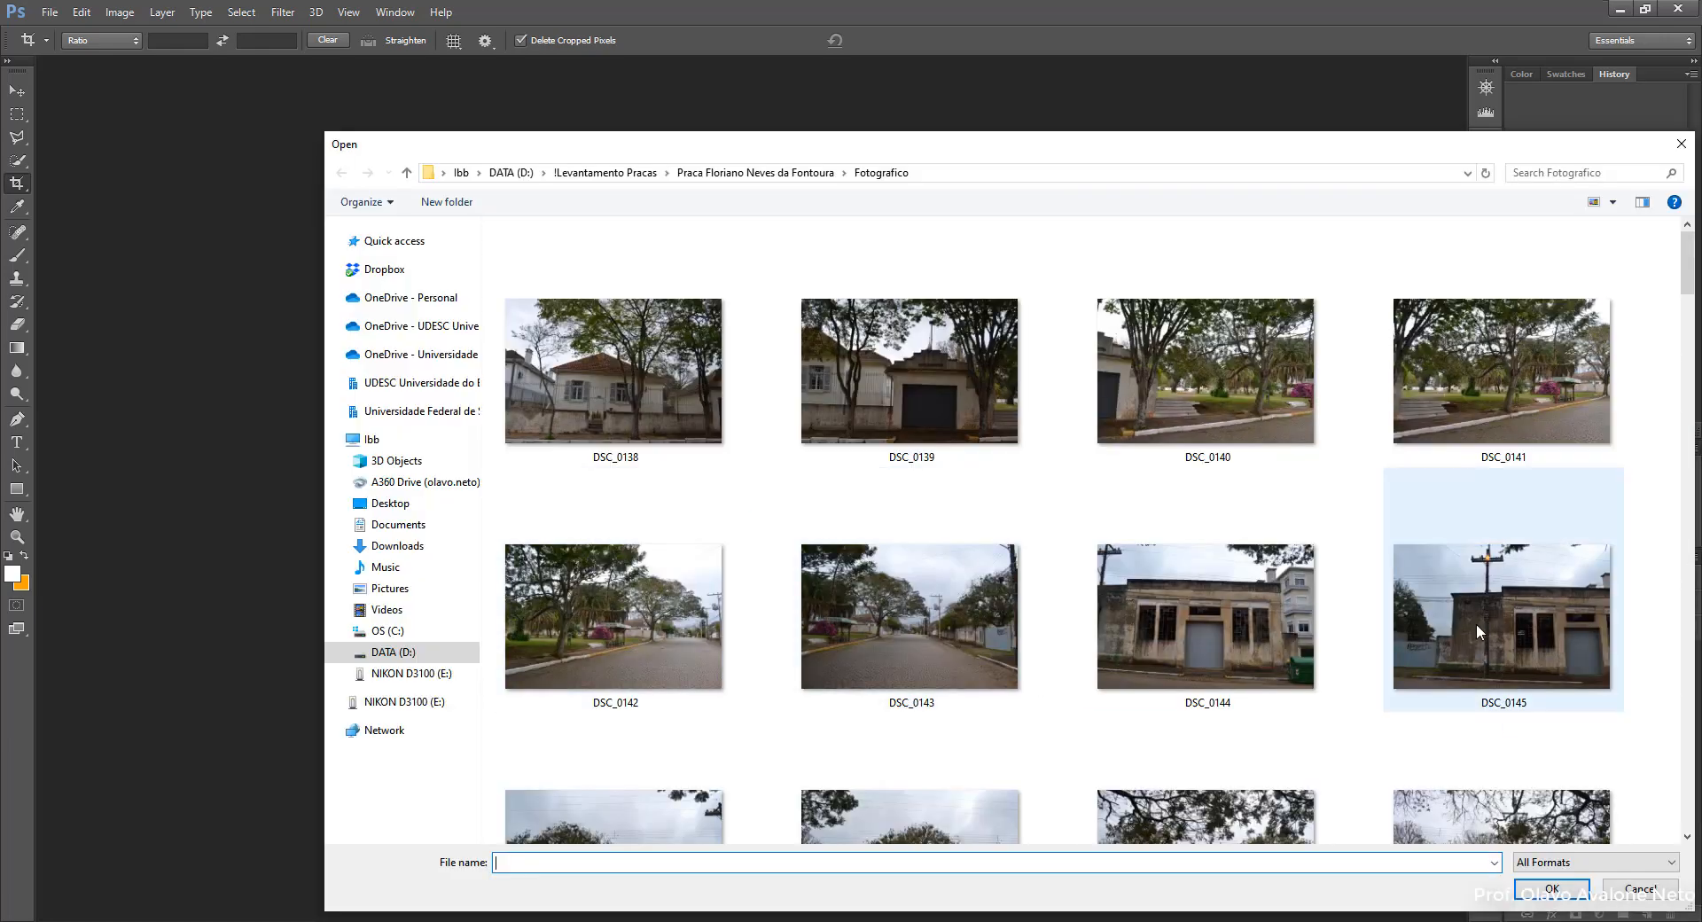
{"action": "scroll", "coordinate": [1223, 631], "scroll_direction": "down", "scroll_amount": 1}
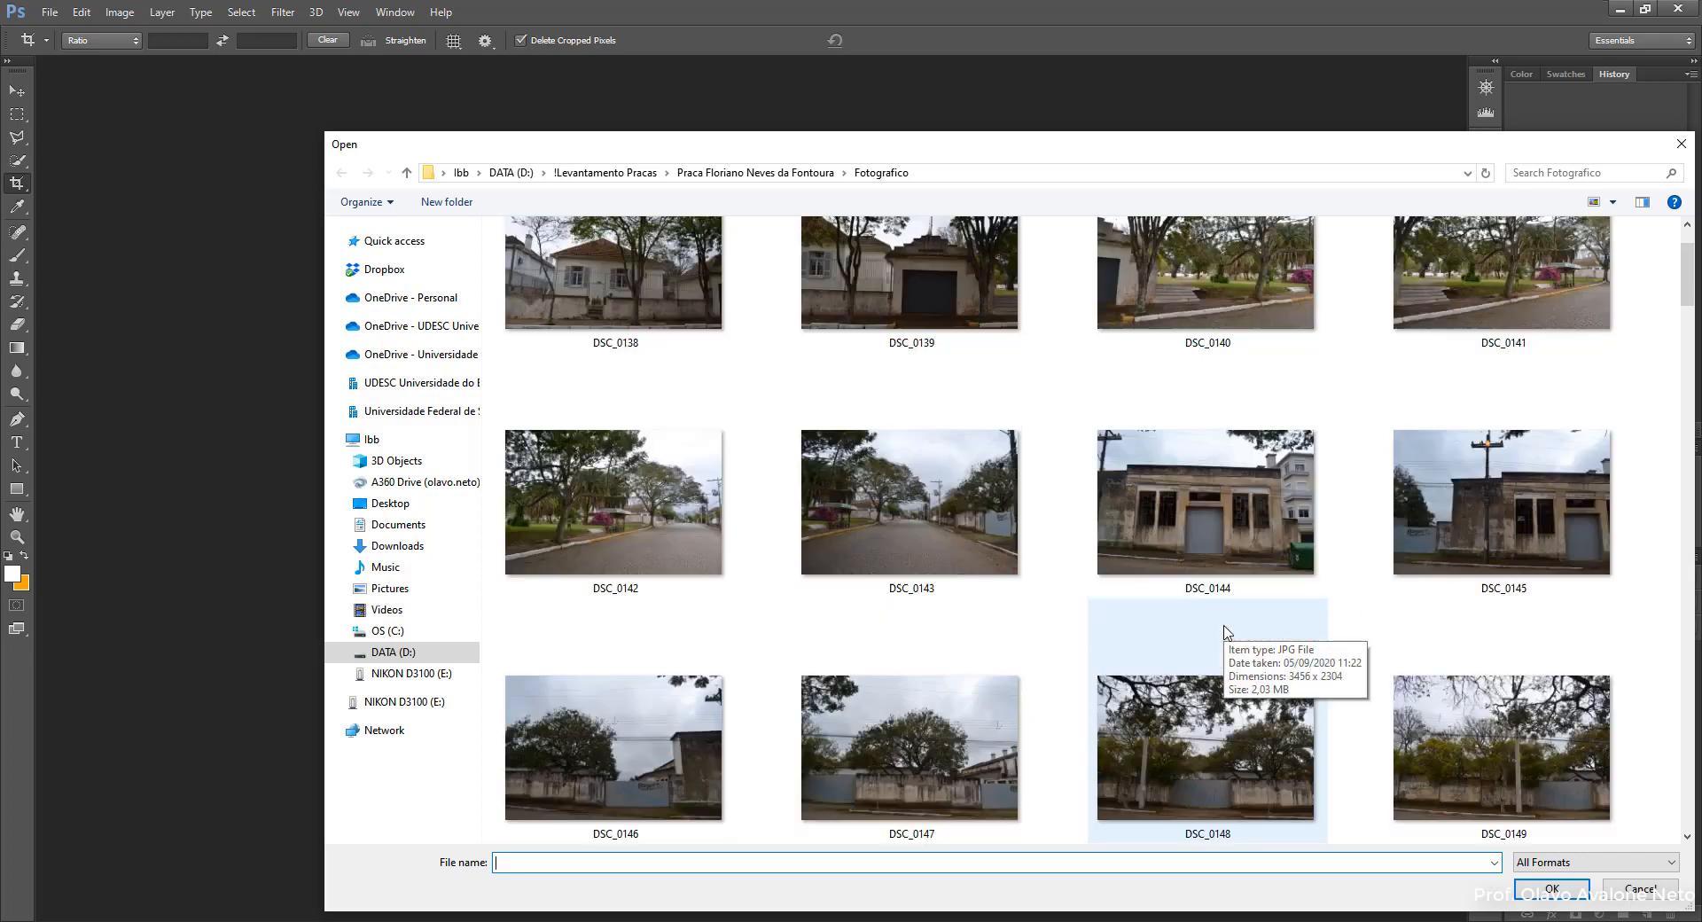
{"action": "left_click", "coordinate": [1222, 481]}
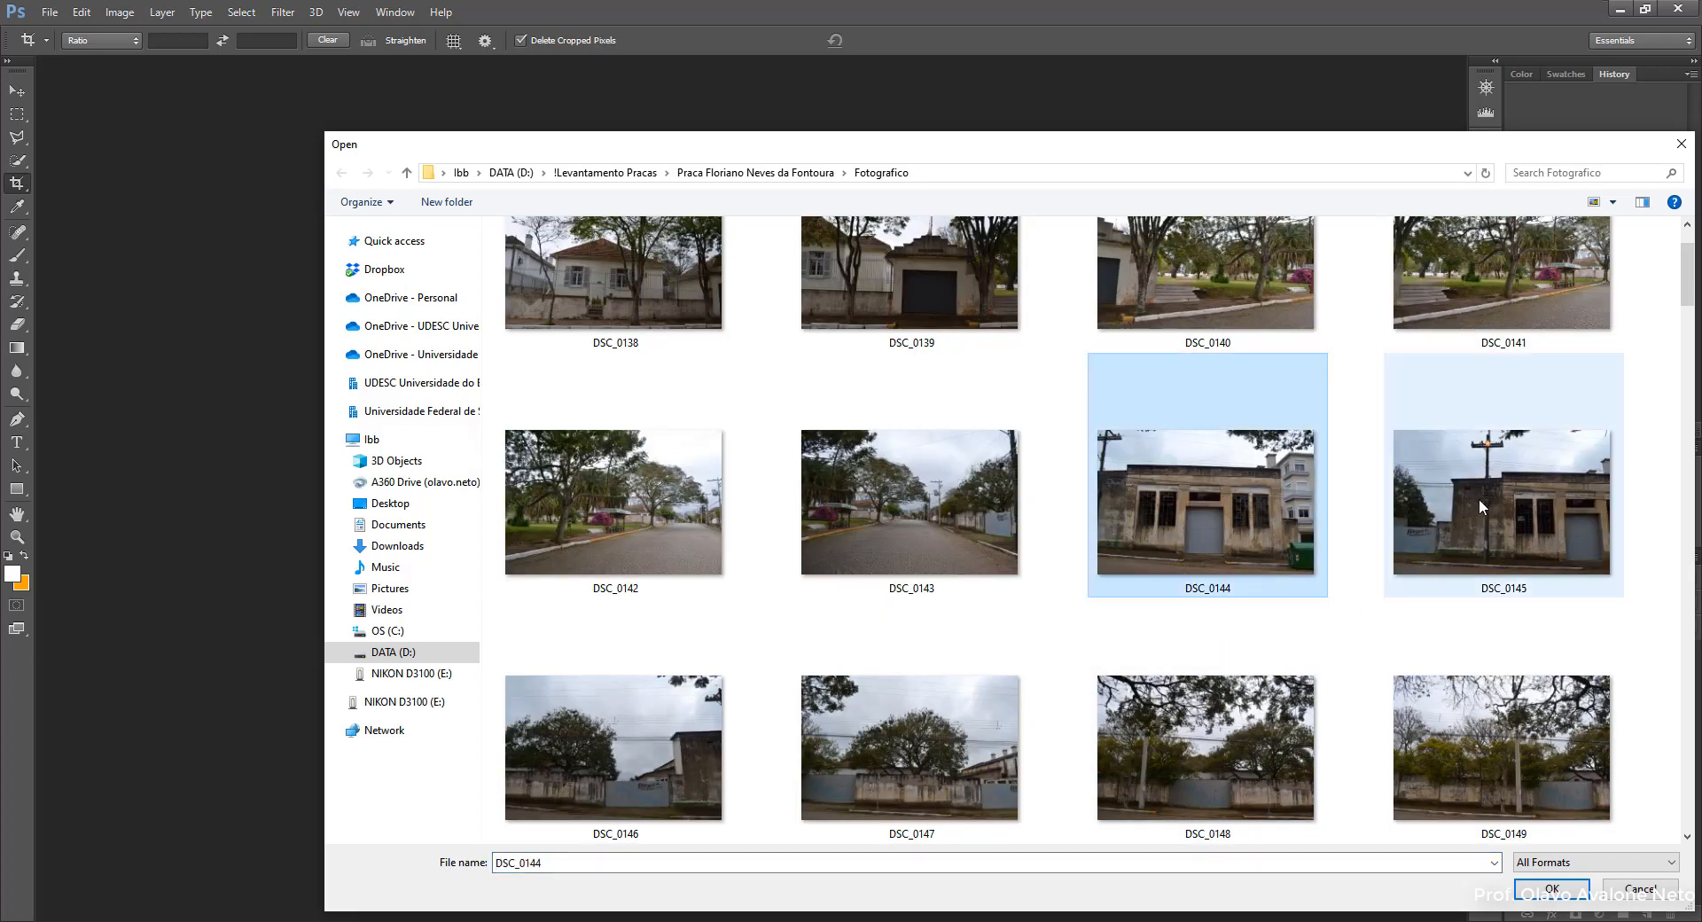
{"action": "left_click", "coordinate": [1481, 498], "text": "ctrl"}
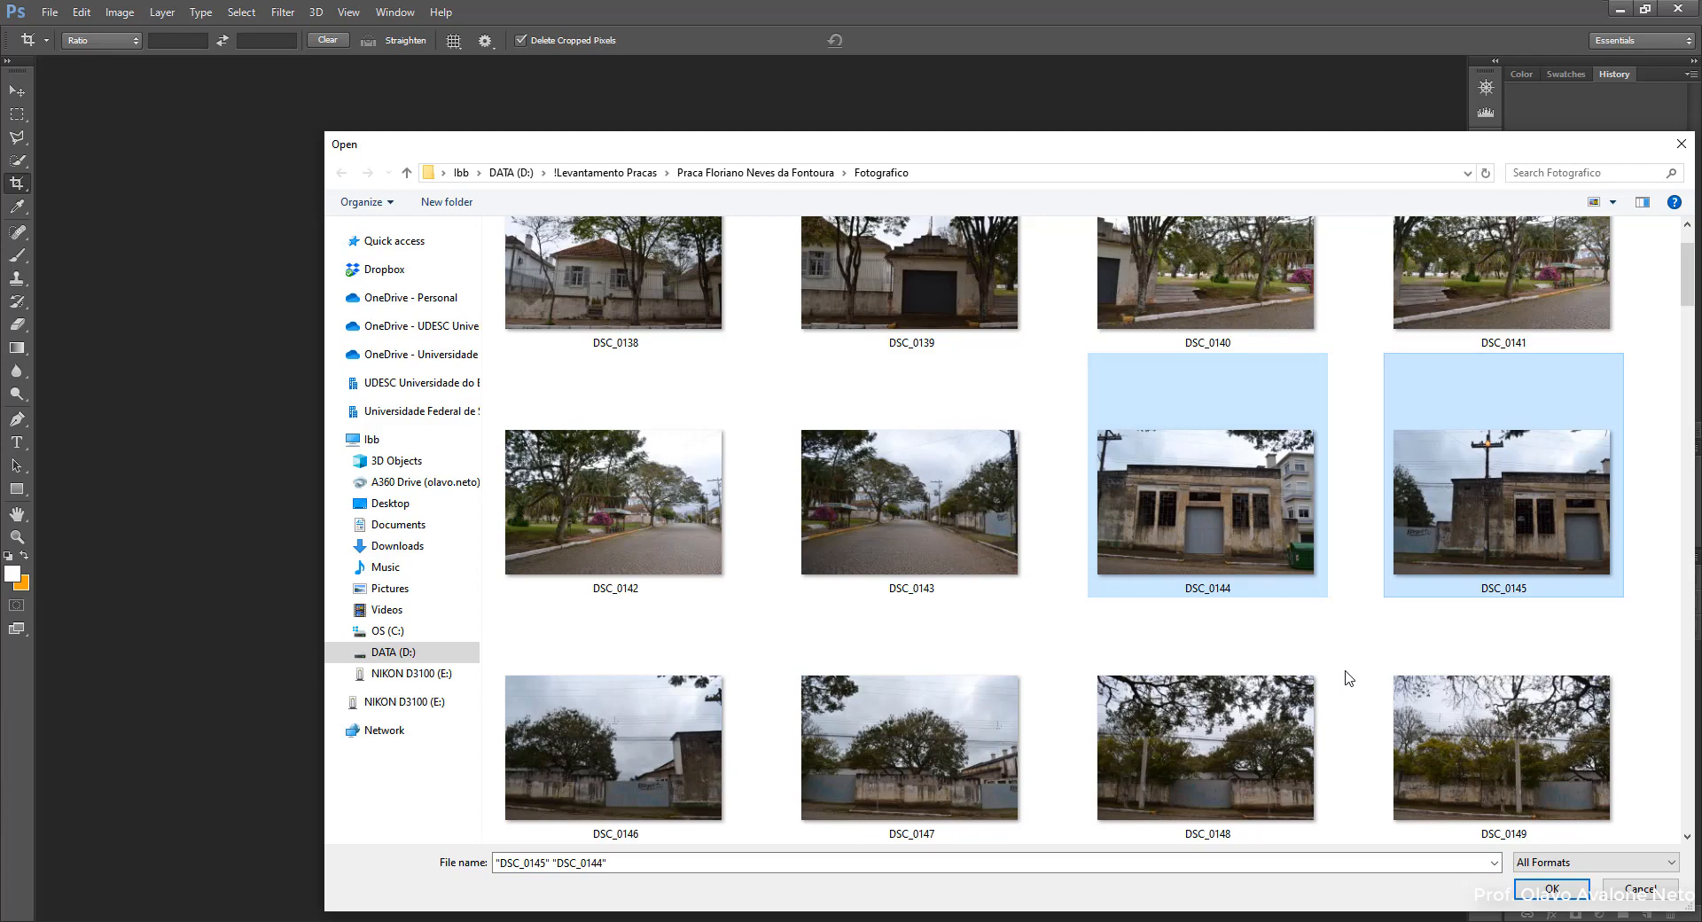
{"action": "left_click", "coordinate": [1552, 888]}
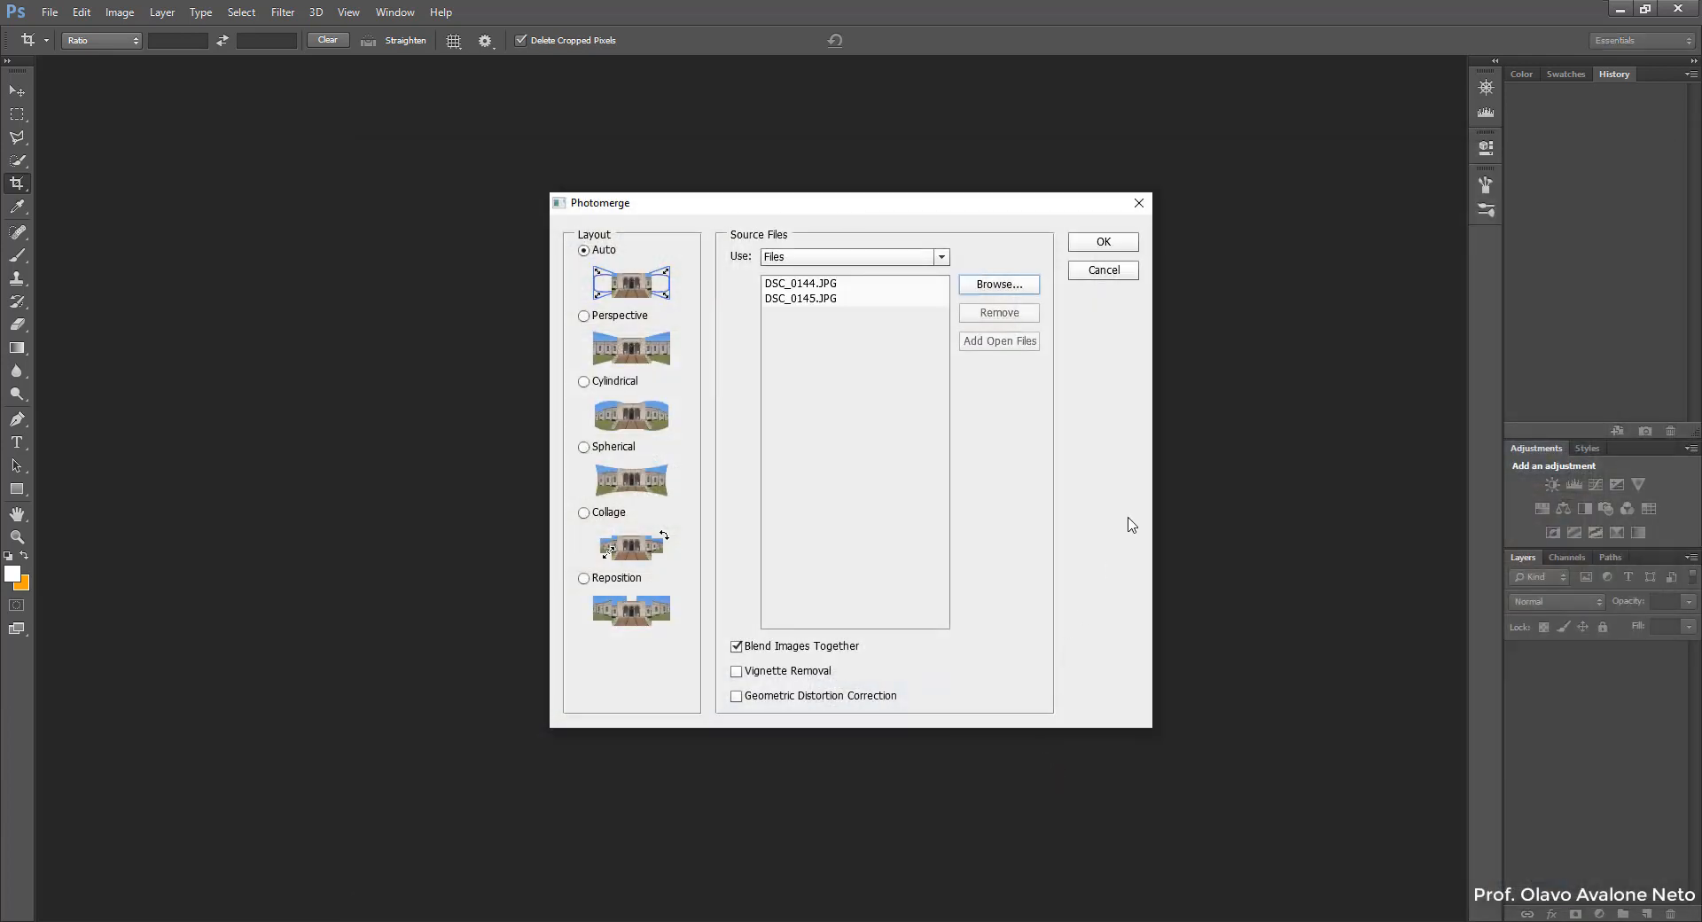
{"action": "left_click", "coordinate": [1104, 244]}
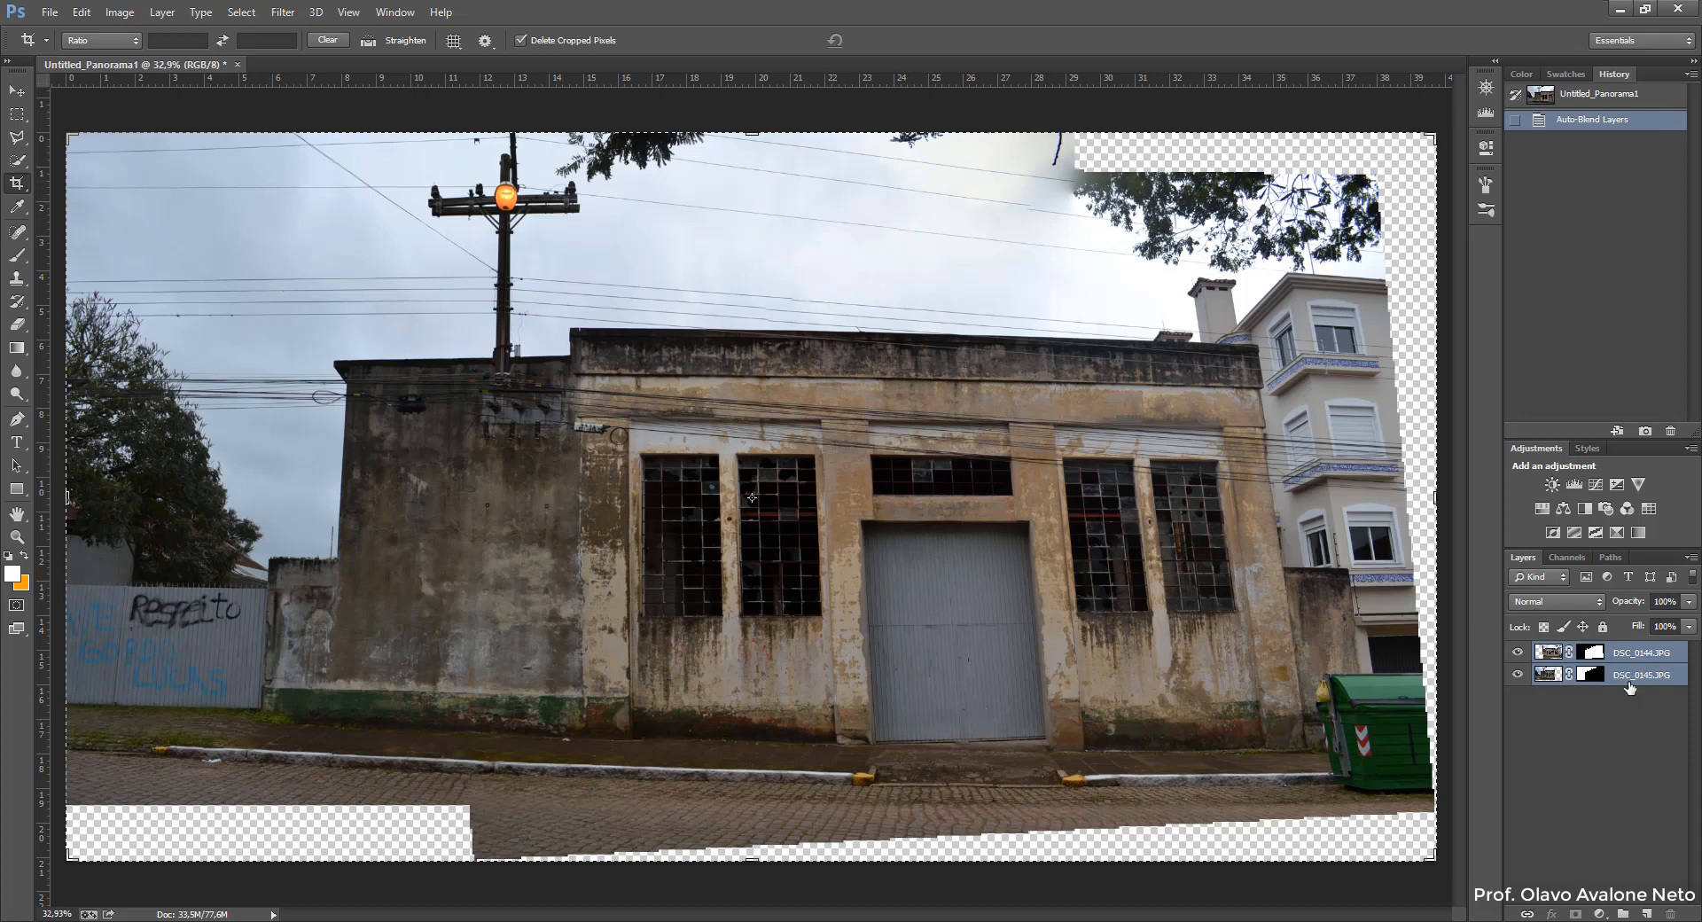
Step: Flatten the two panorama layers into one image and convert the Background into an editable layer named Layer 0
{"action": "right_click", "coordinate": [1649, 676]}
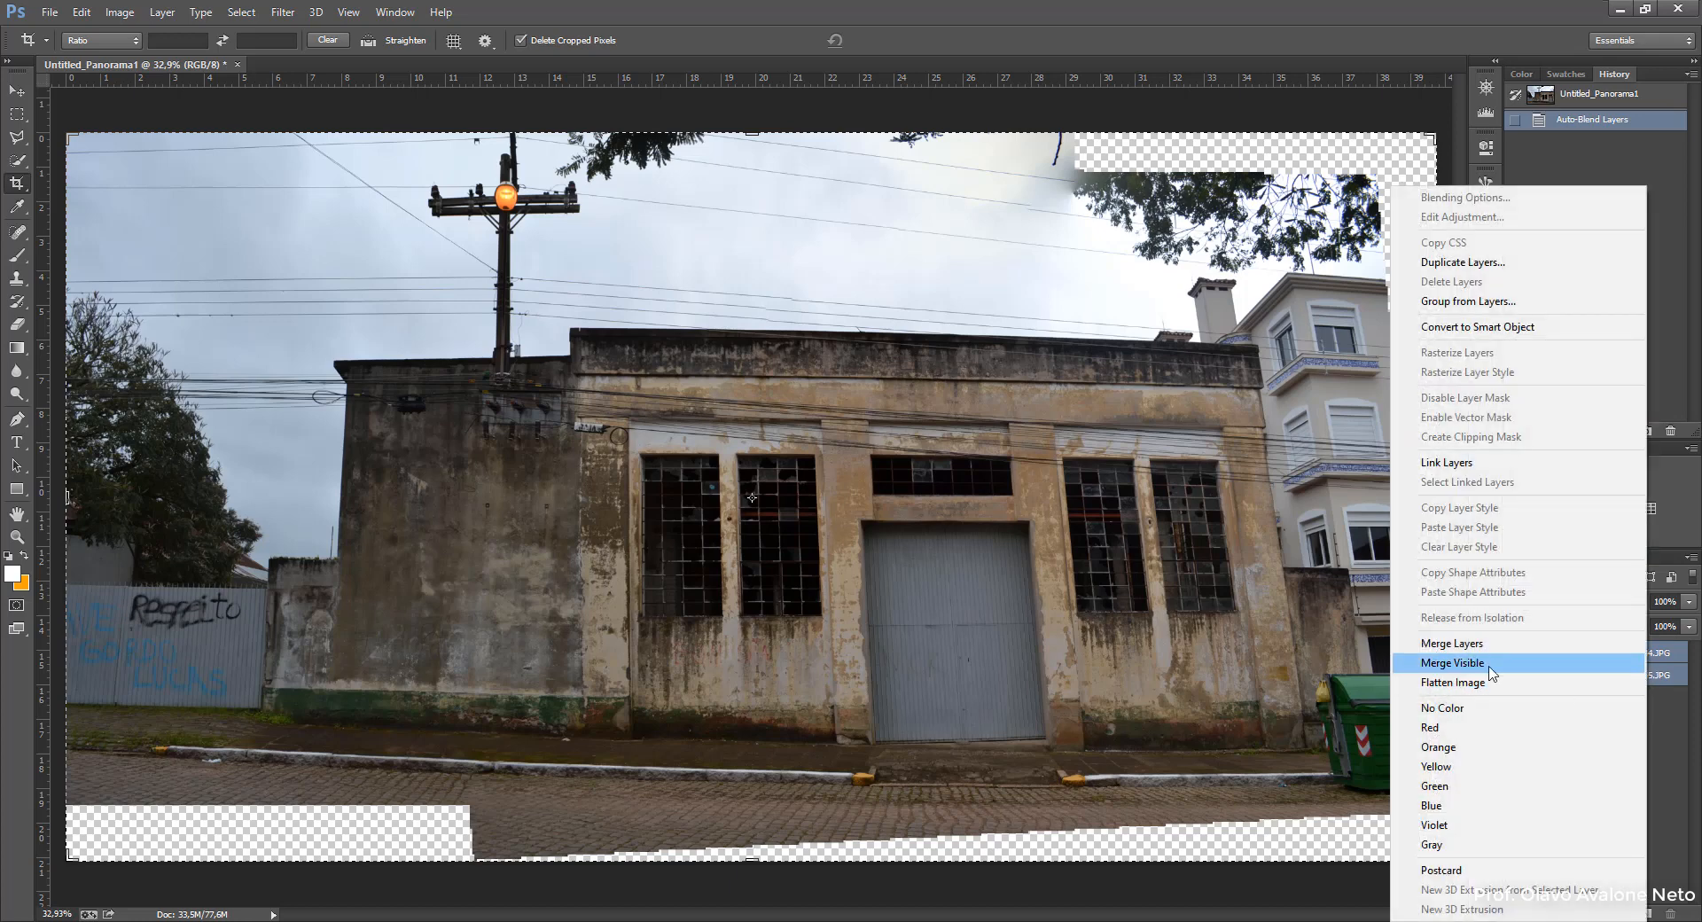
{"action": "left_click", "coordinate": [1492, 685]}
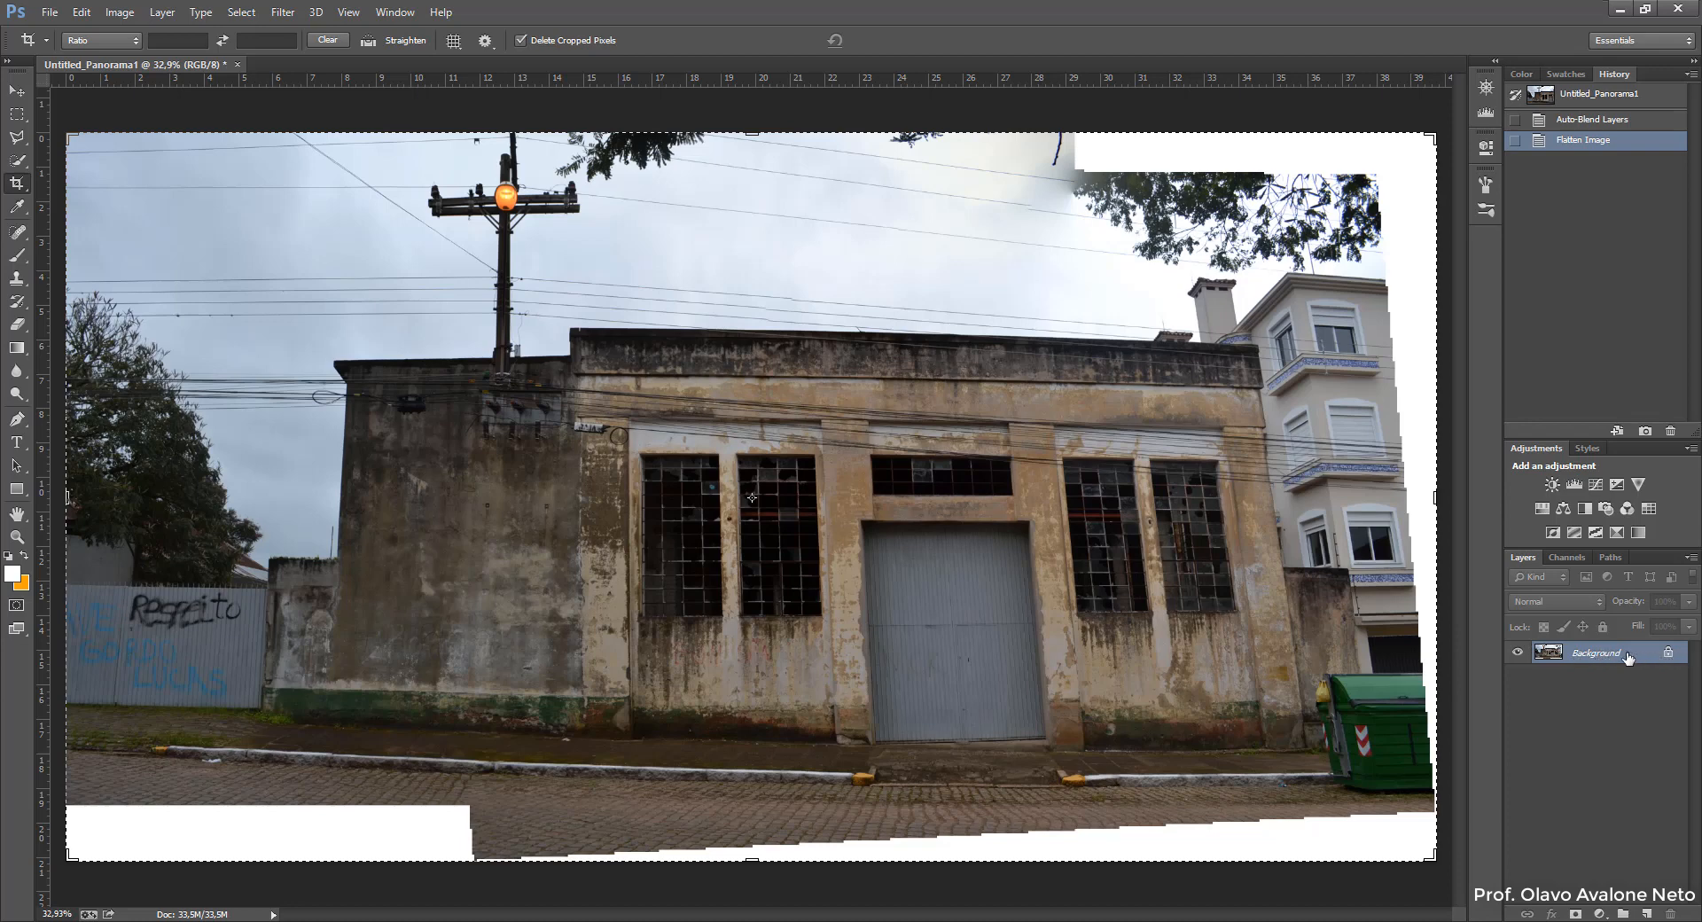
{"action": "double_click", "coordinate": [1636, 656]}
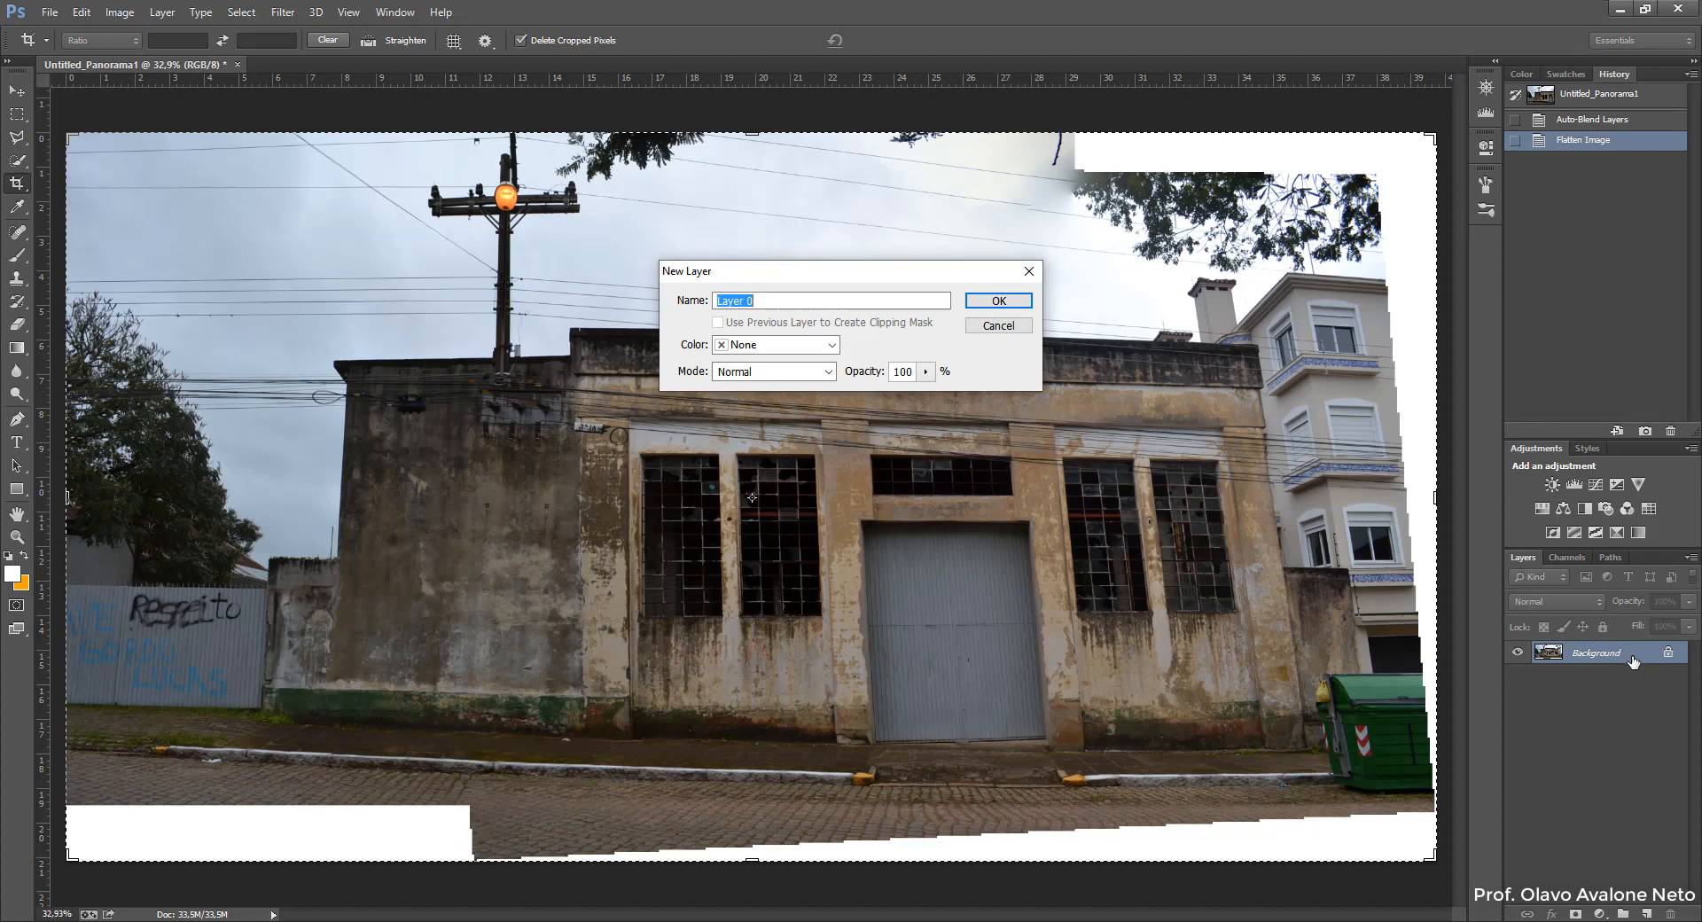
{"action": "left_click", "coordinate": [1020, 301]}
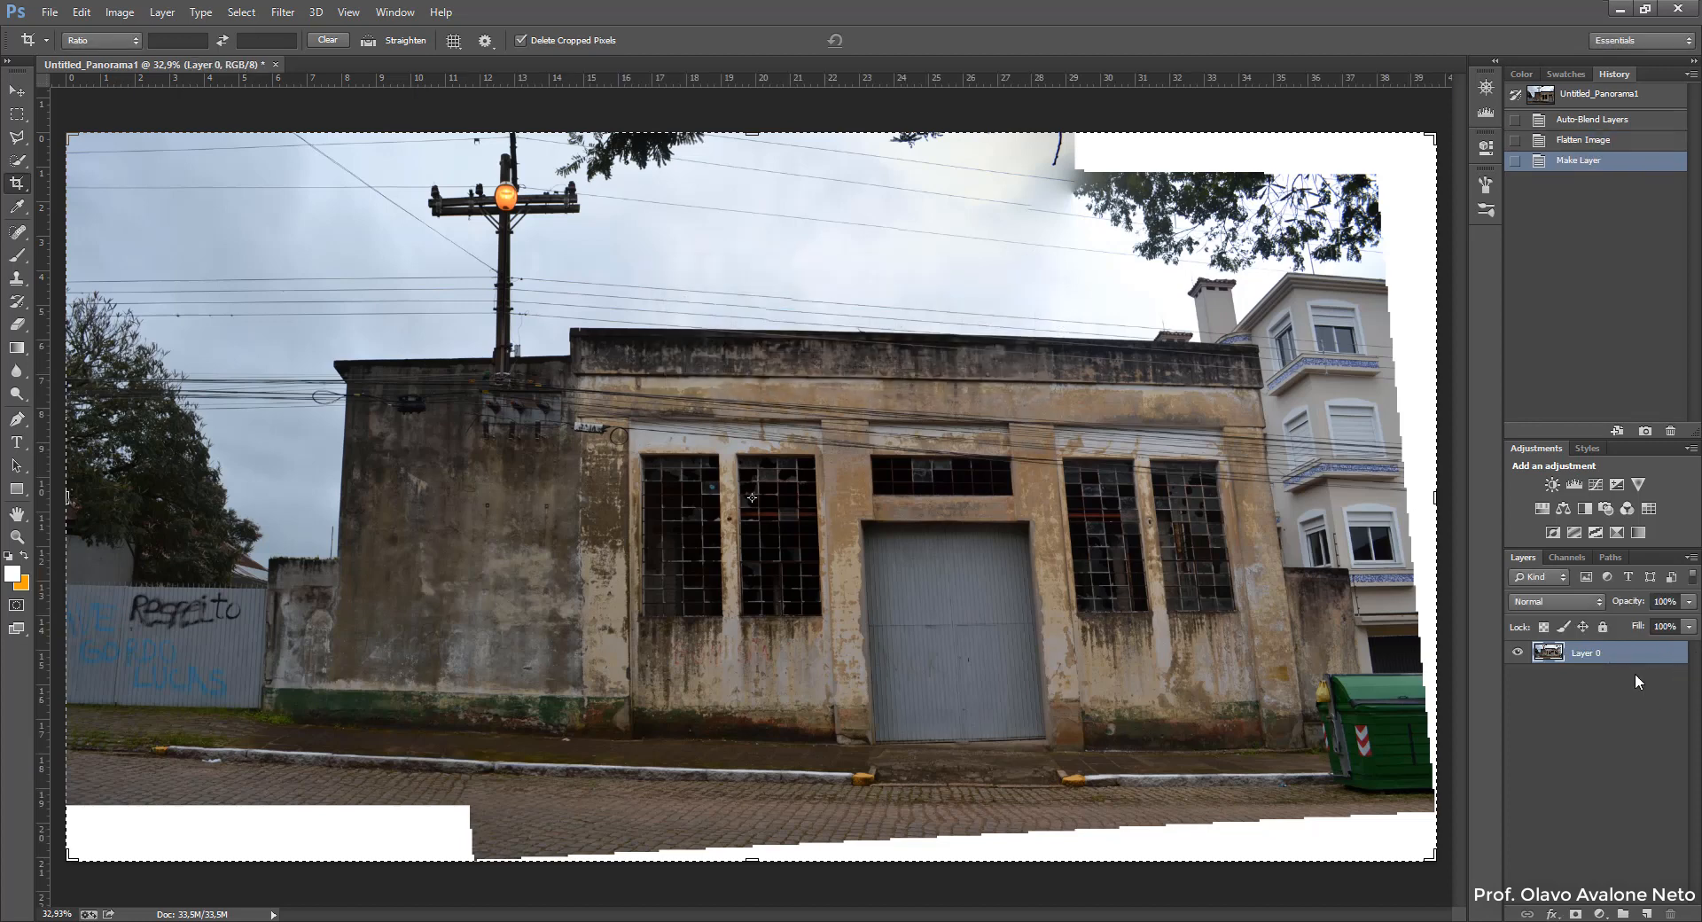
{"action": "left_click", "coordinate": [1250, 851]}
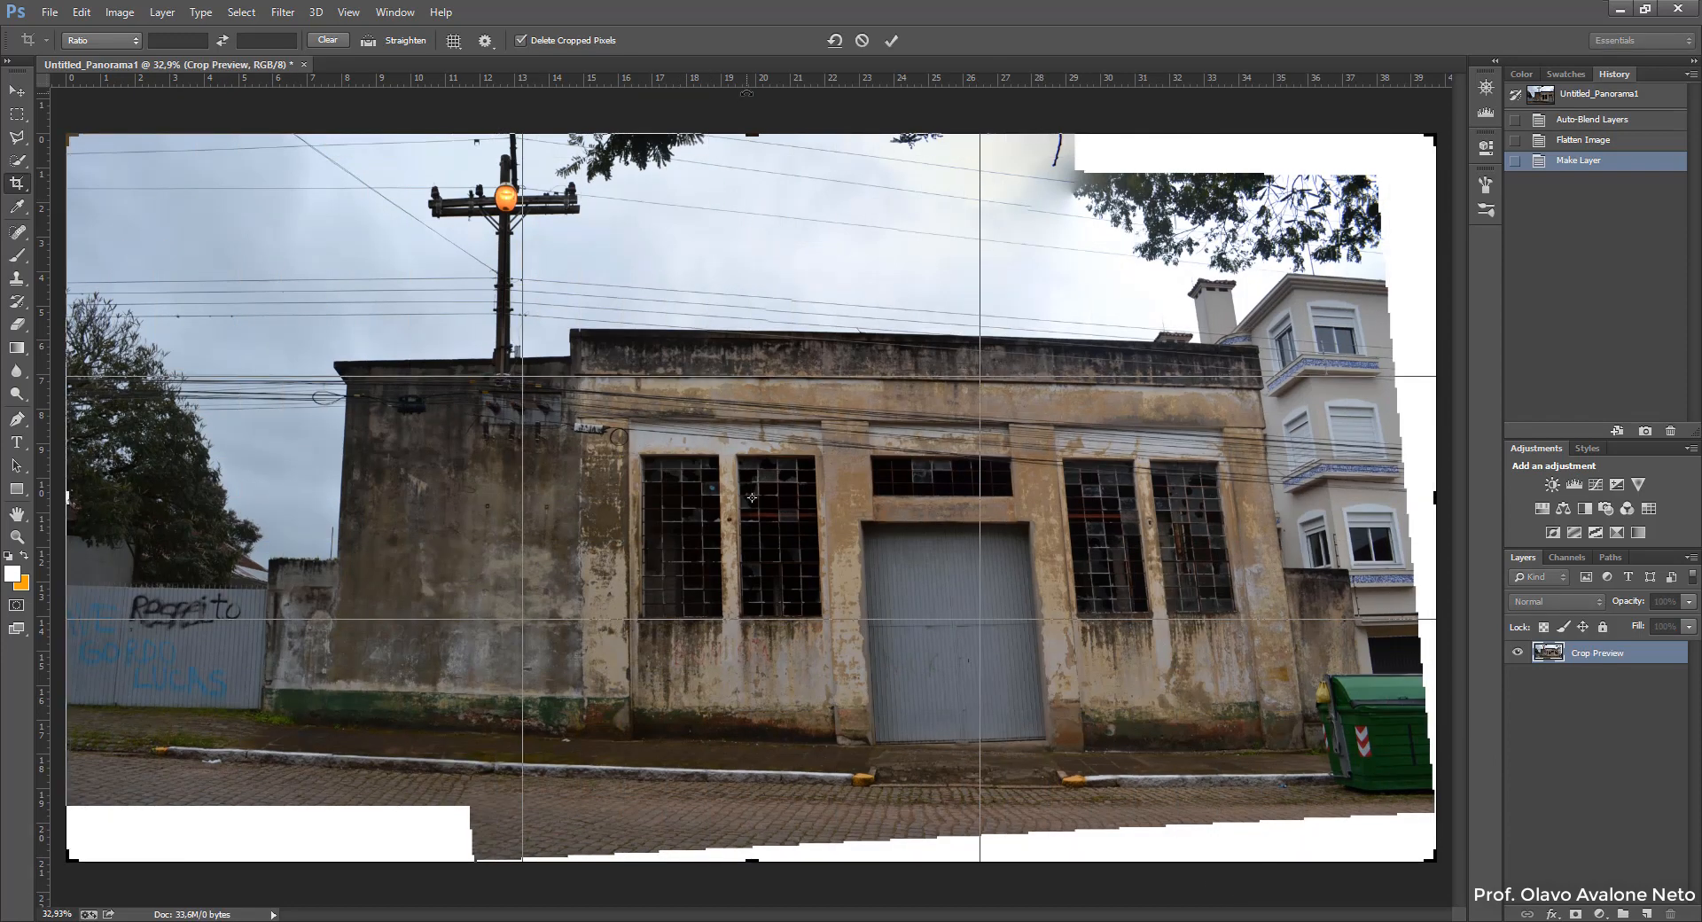
{"action": "left_click", "coordinate": [862, 110]}
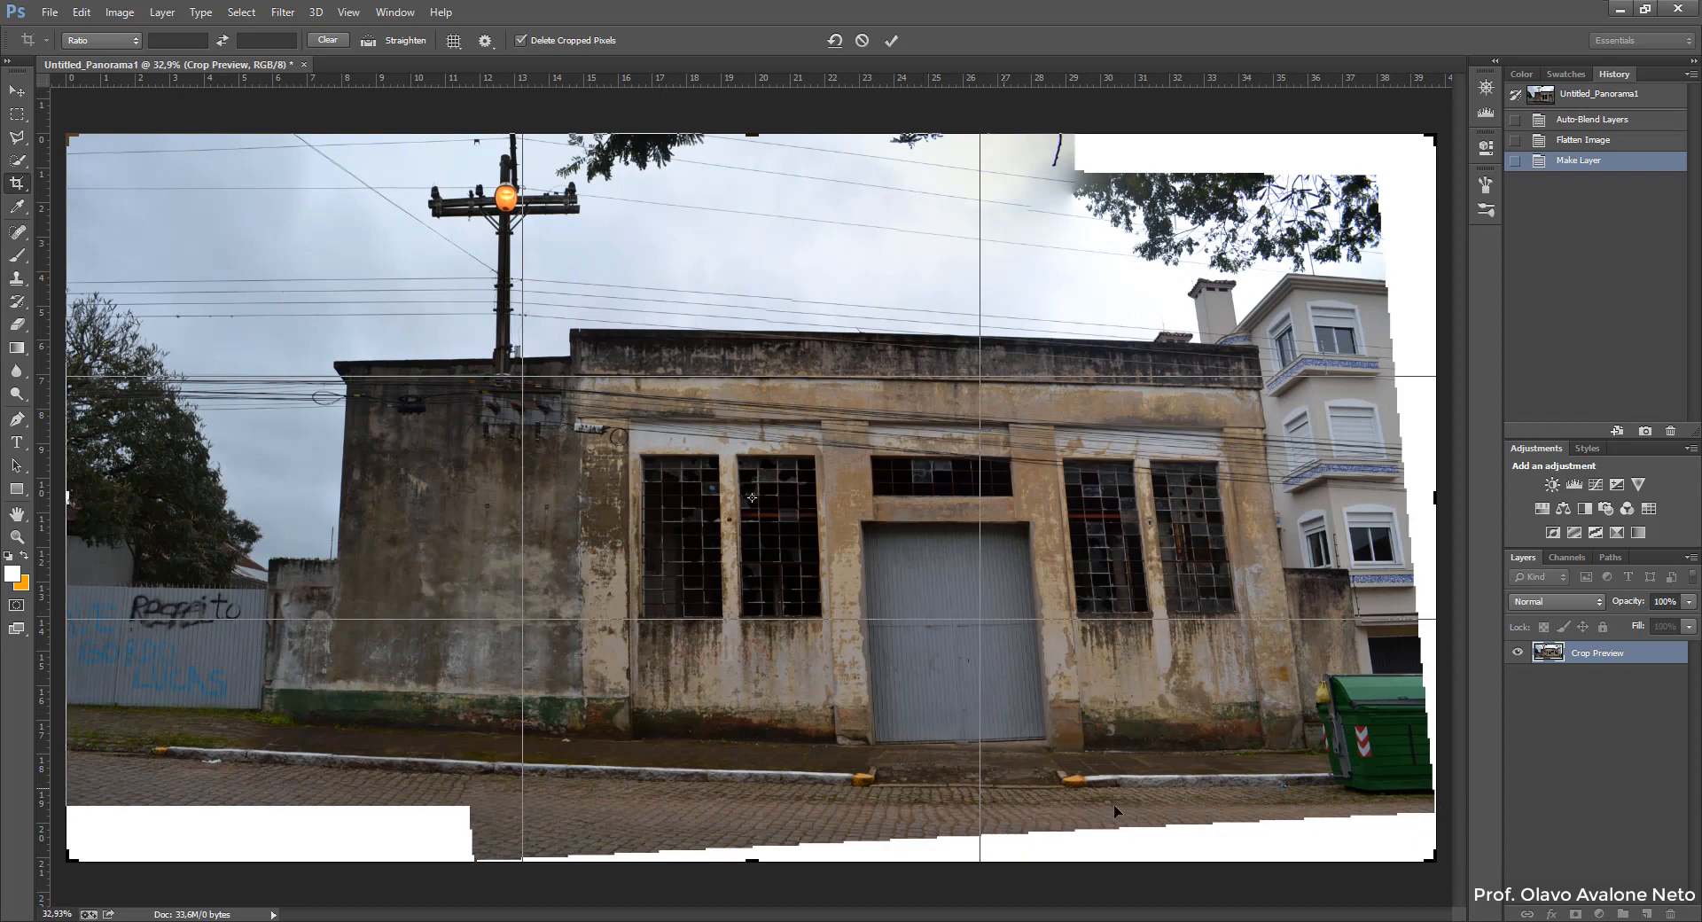
{"action": "key", "text": "Escape"}
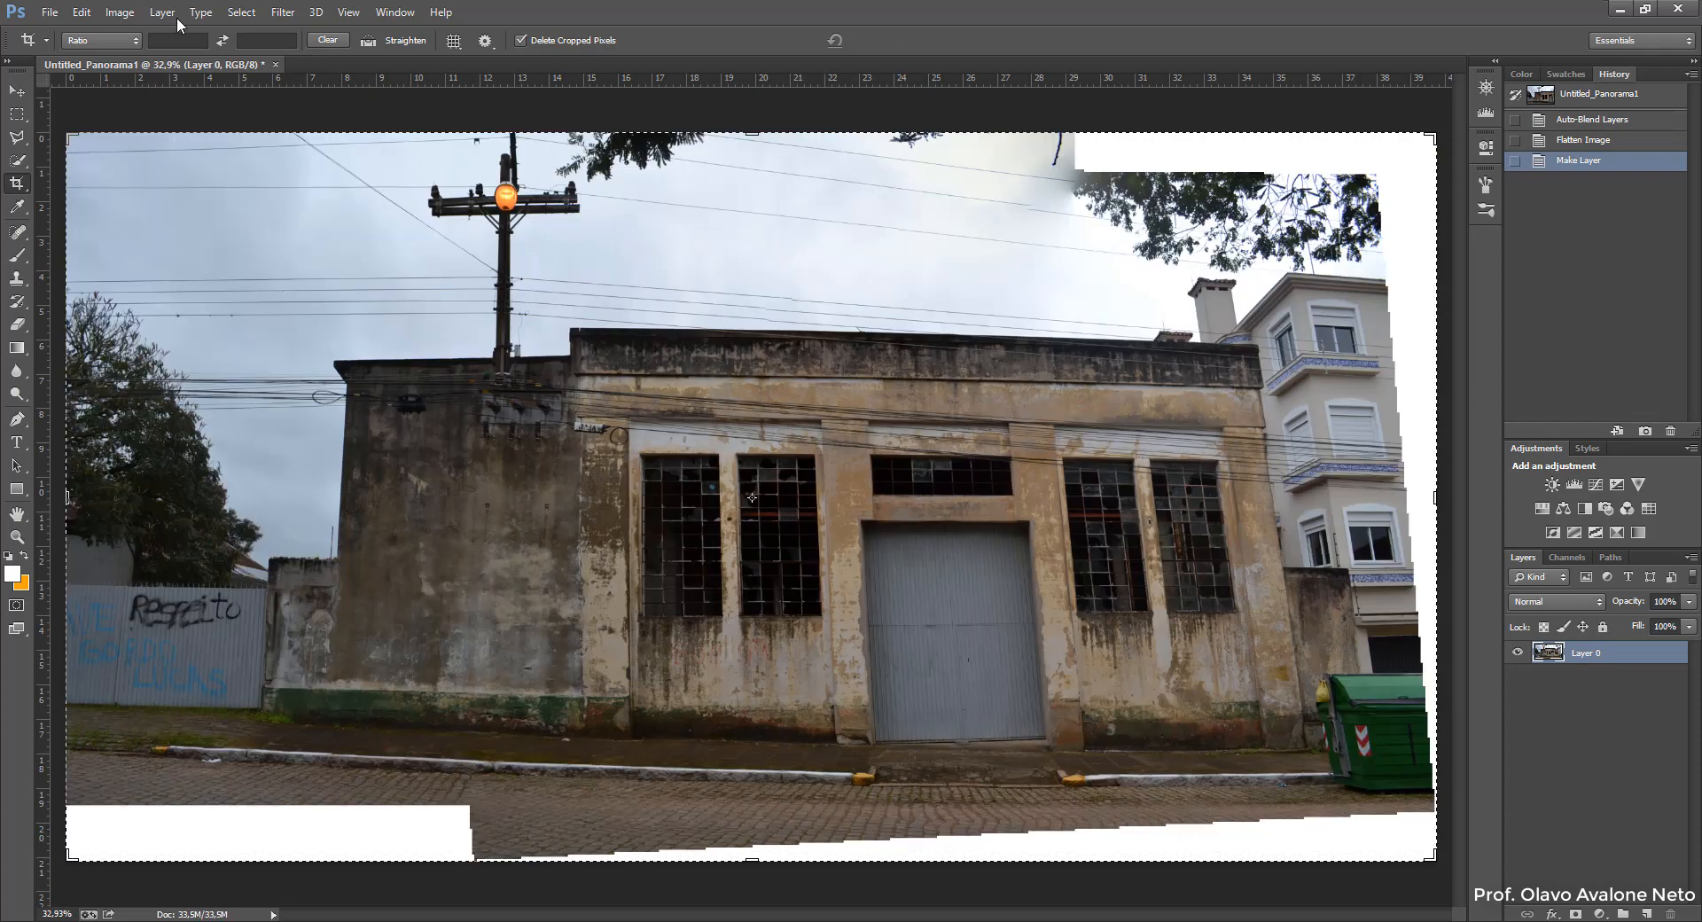
{"action": "key", "text": "Escape"}
Step: Place a horizontal guide along the taller building's roofline, at about the 6 mark on the ruler
{"action": "key", "text": "ctrl+minus"}
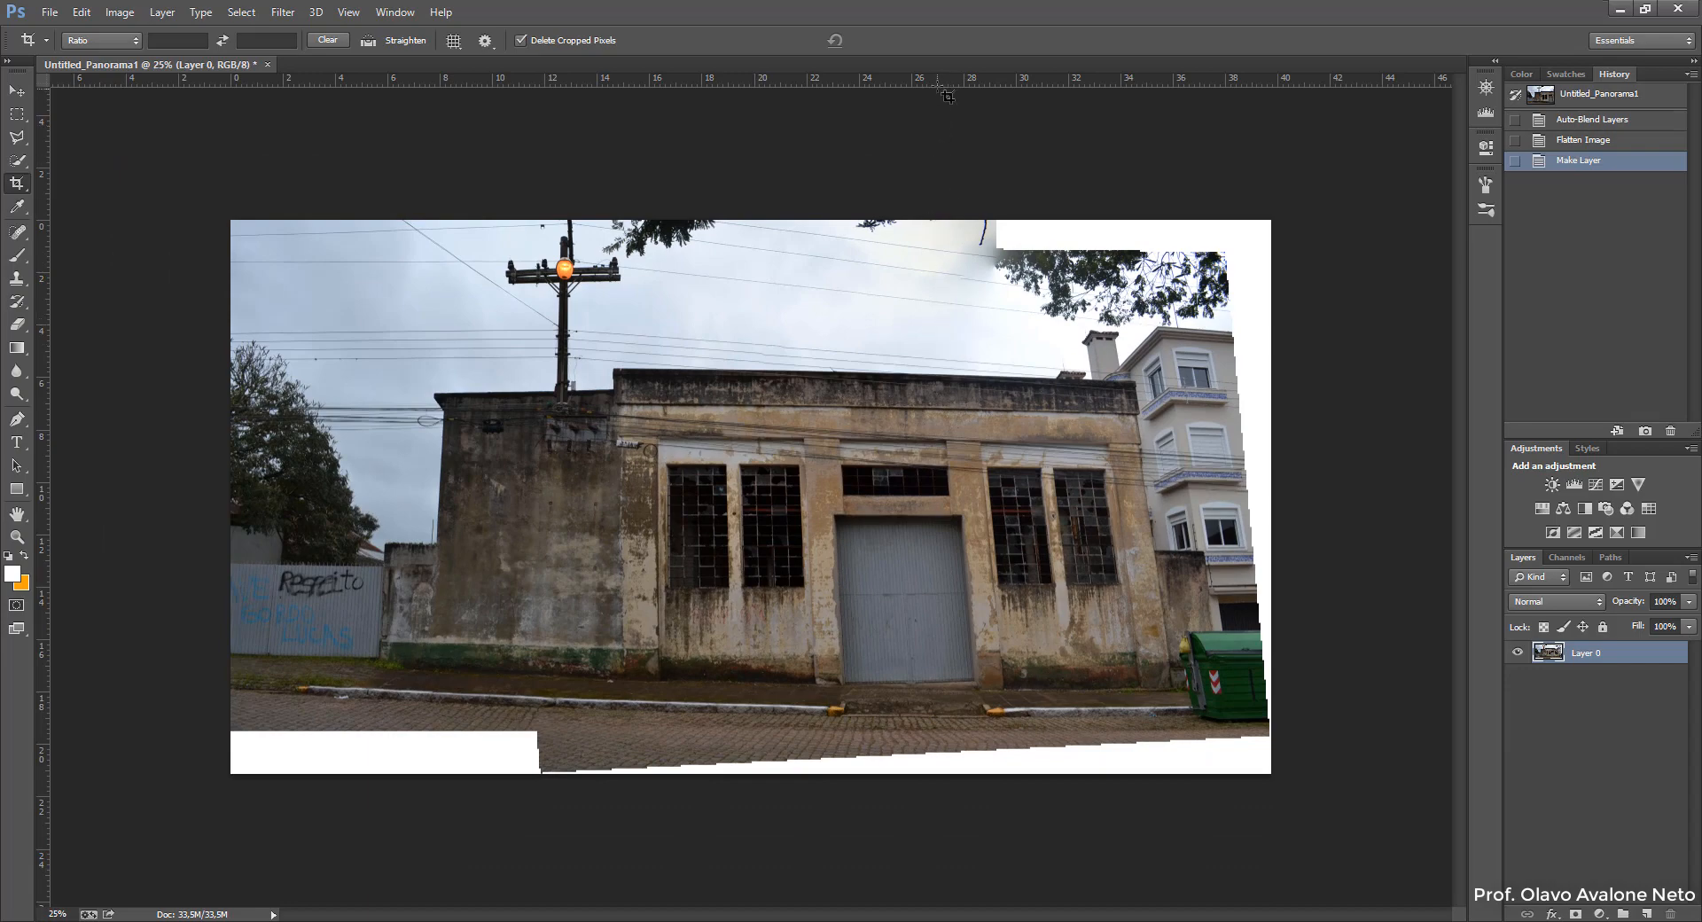
{"action": "left_click_drag", "start_coordinate": [946, 83], "coordinate": [998, 376]}
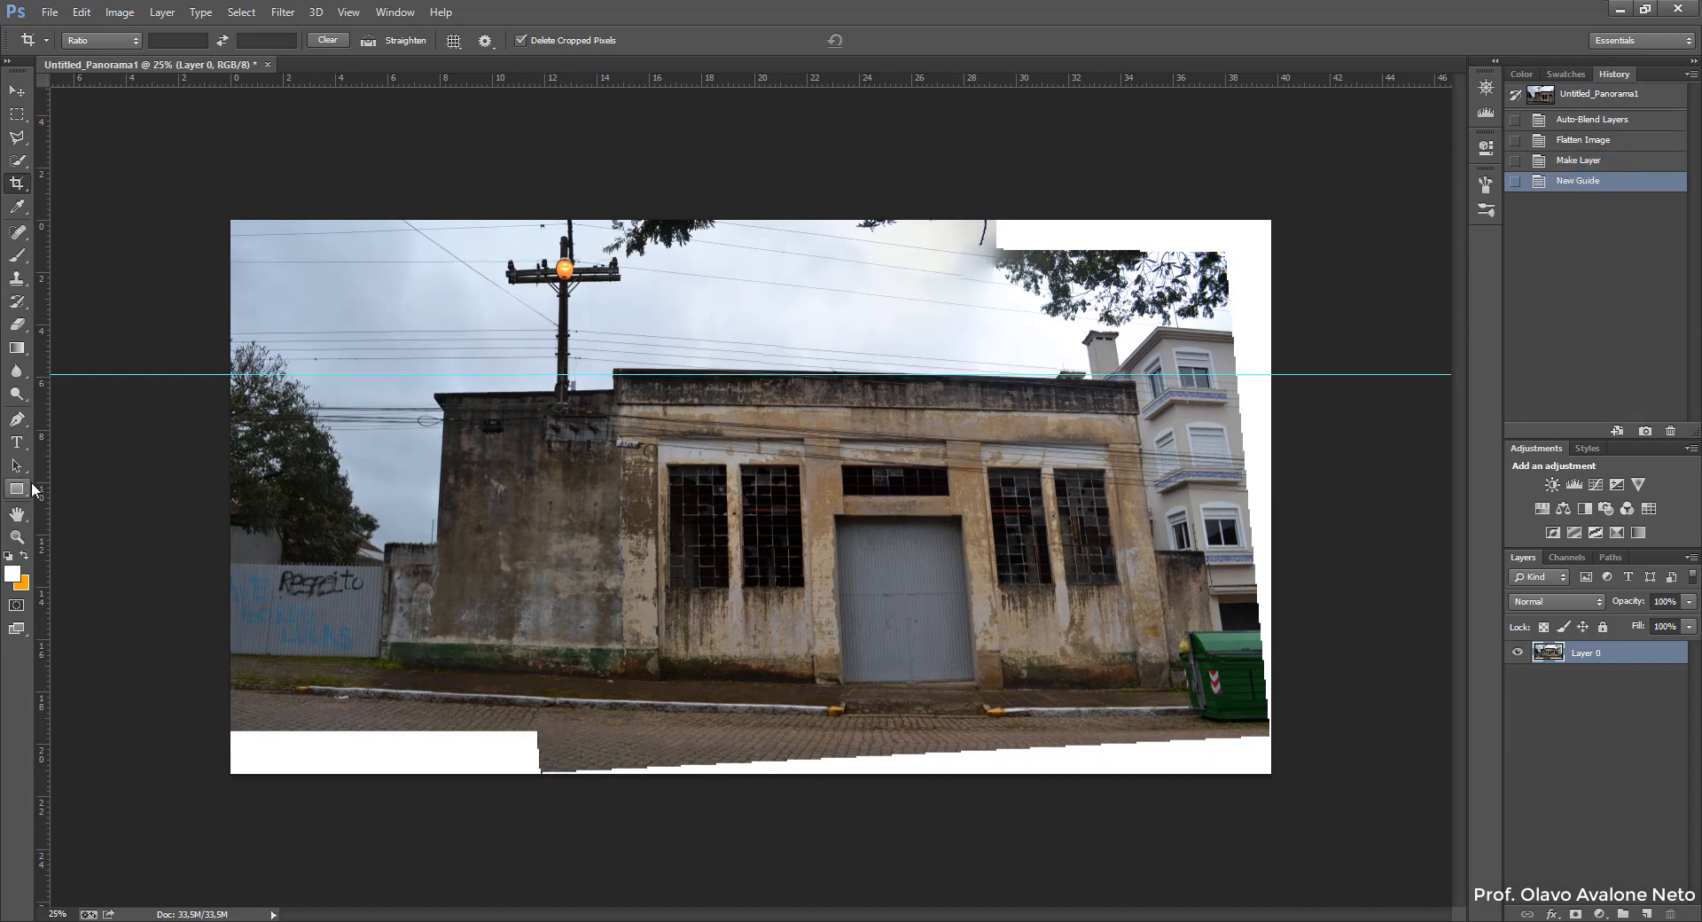
{"action": "left_click_drag", "start_coordinate": [42, 496], "coordinate": [43, 550]}
Step: Hide the rulers and show them again
{"action": "key", "text": "ctrl+r"}
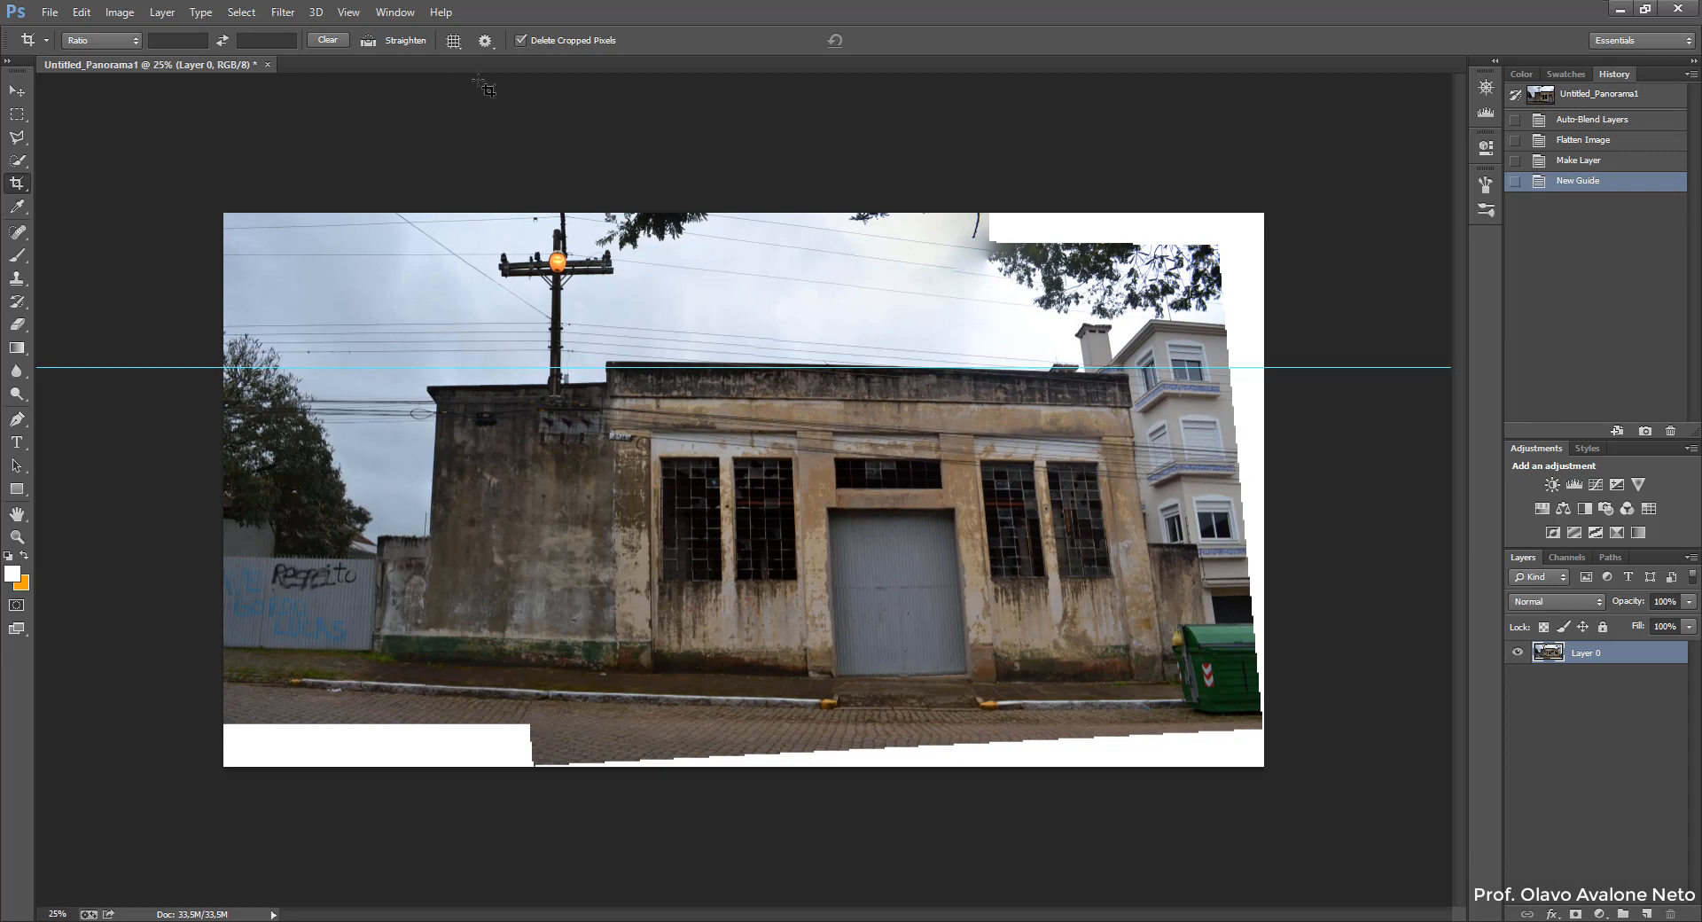
{"action": "key", "text": "ctrl"}
{"action": "key", "text": "ctrl+r"}
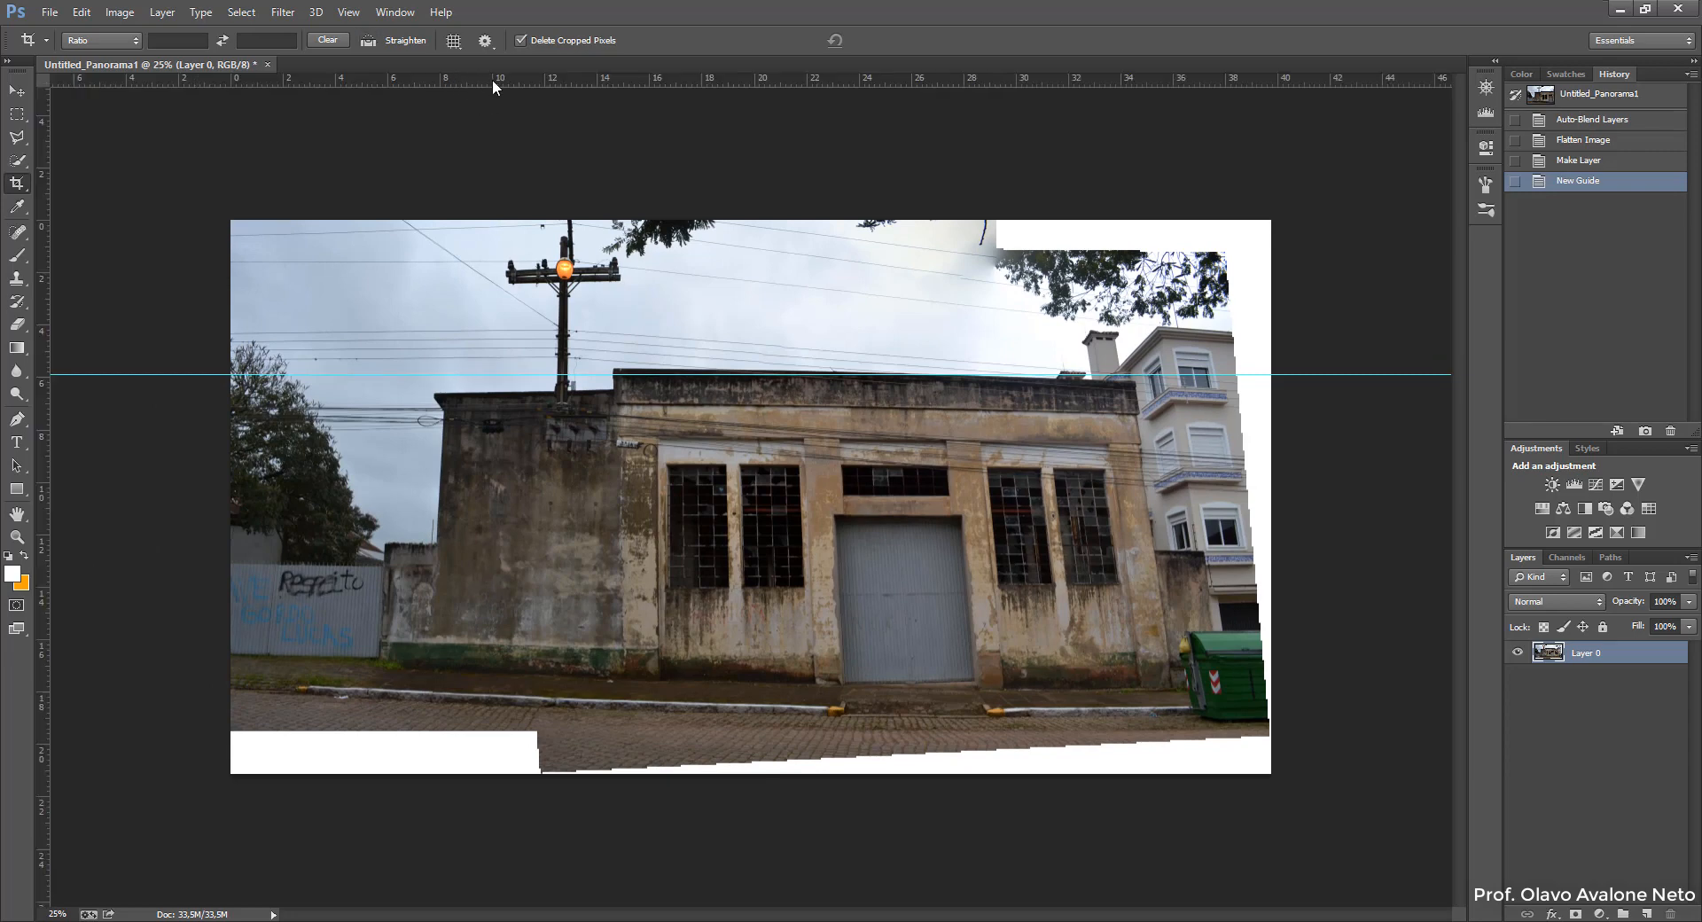
Step: Place three vertical guides at the facade's left edge, beside the garage door and at its right edge, about ruler marks 15, 28 and 35
{"action": "left_click_drag", "start_coordinate": [48, 618], "coordinate": [625, 572]}
{"action": "left_click_drag", "start_coordinate": [49, 628], "coordinate": [973, 659]}
{"action": "left_click_drag", "start_coordinate": [49, 623], "coordinate": [1151, 572]}
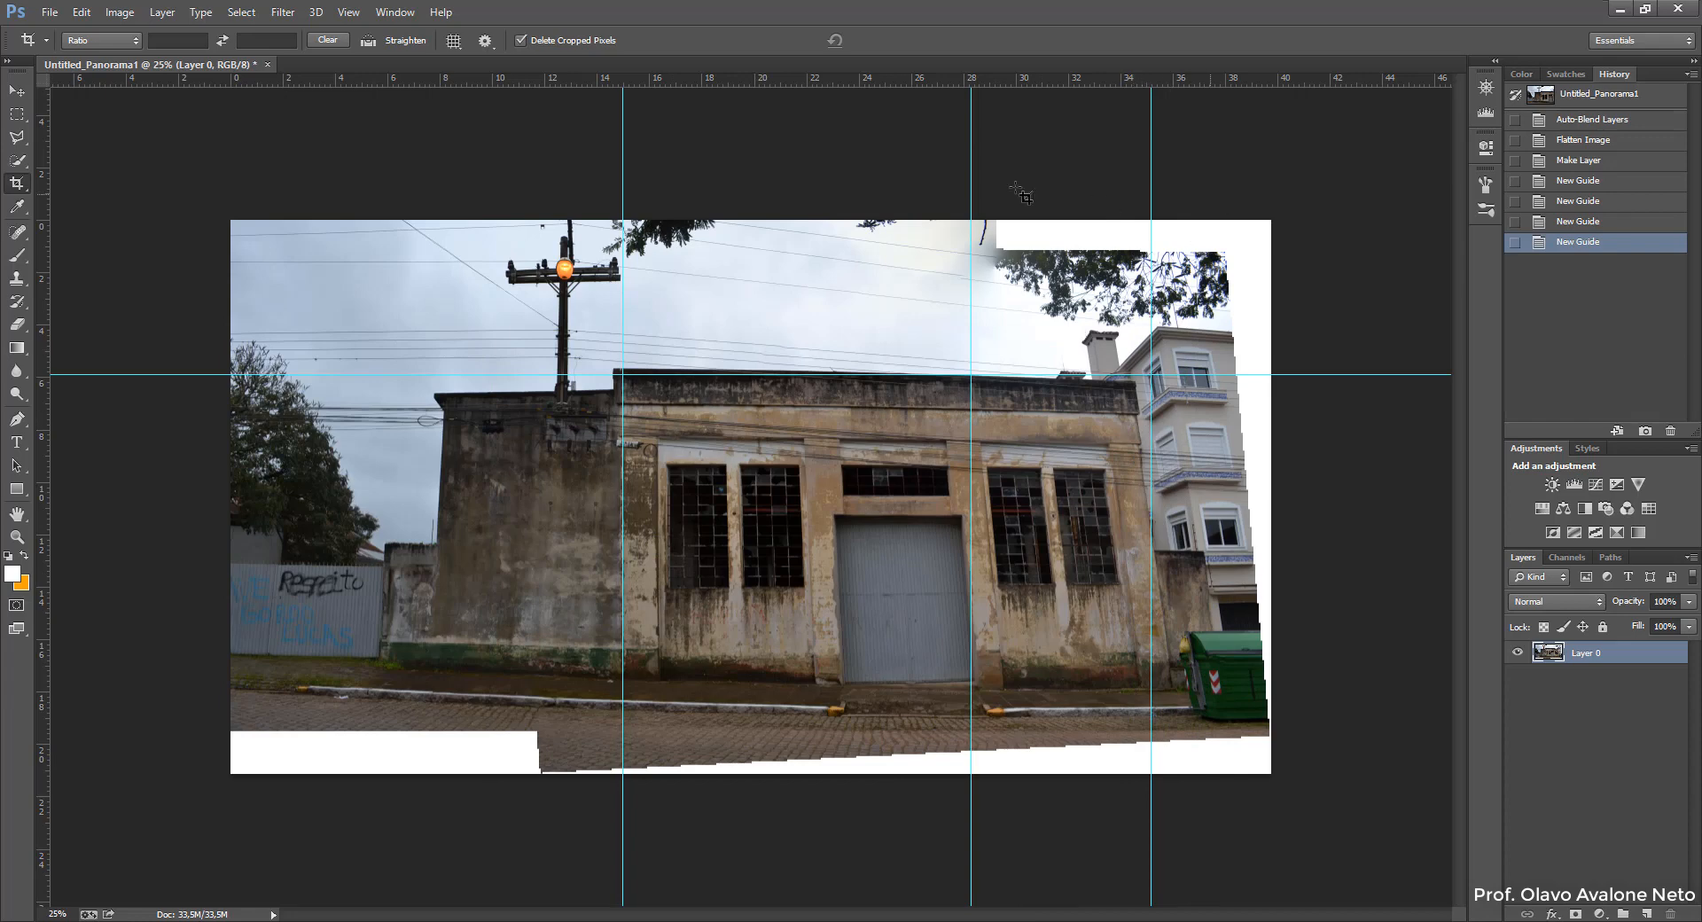
Step: Distort Layer 0 by pulling its upper-right corner outward and lower-right corner inward, and realign the middle vertical guide with the garage door's pilaster
{"action": "left_click", "coordinate": [82, 12]}
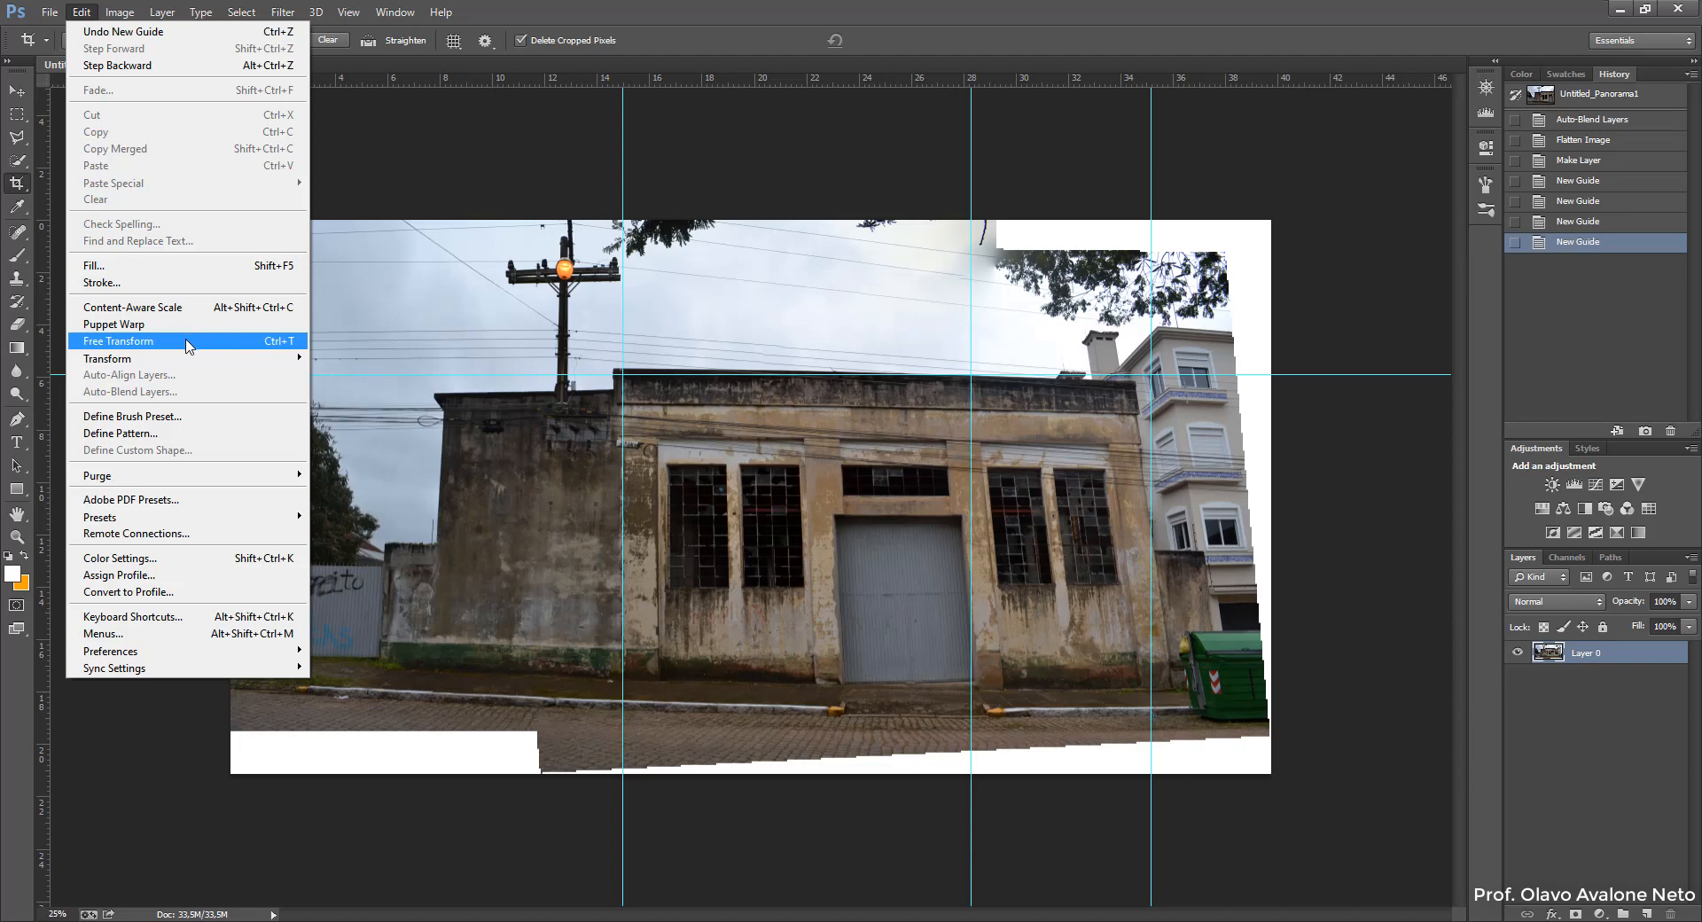
{"action": "left_click", "coordinate": [286, 348]}
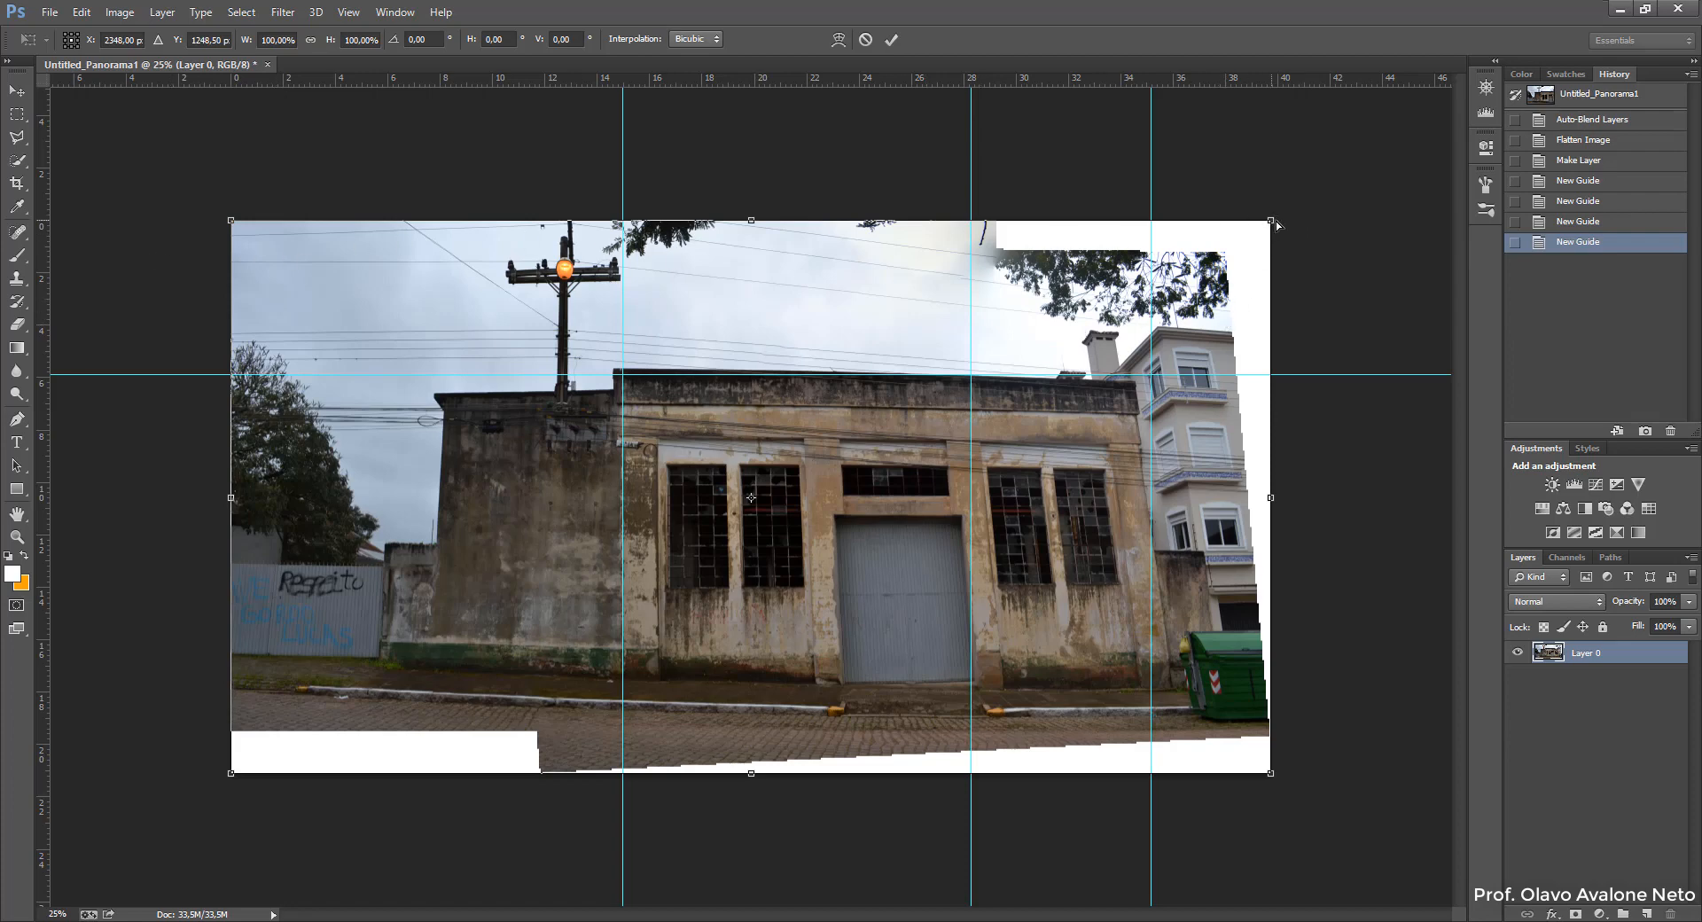
{"action": "left_click_drag", "start_coordinate": [1277, 226], "coordinate": [1313, 209]}
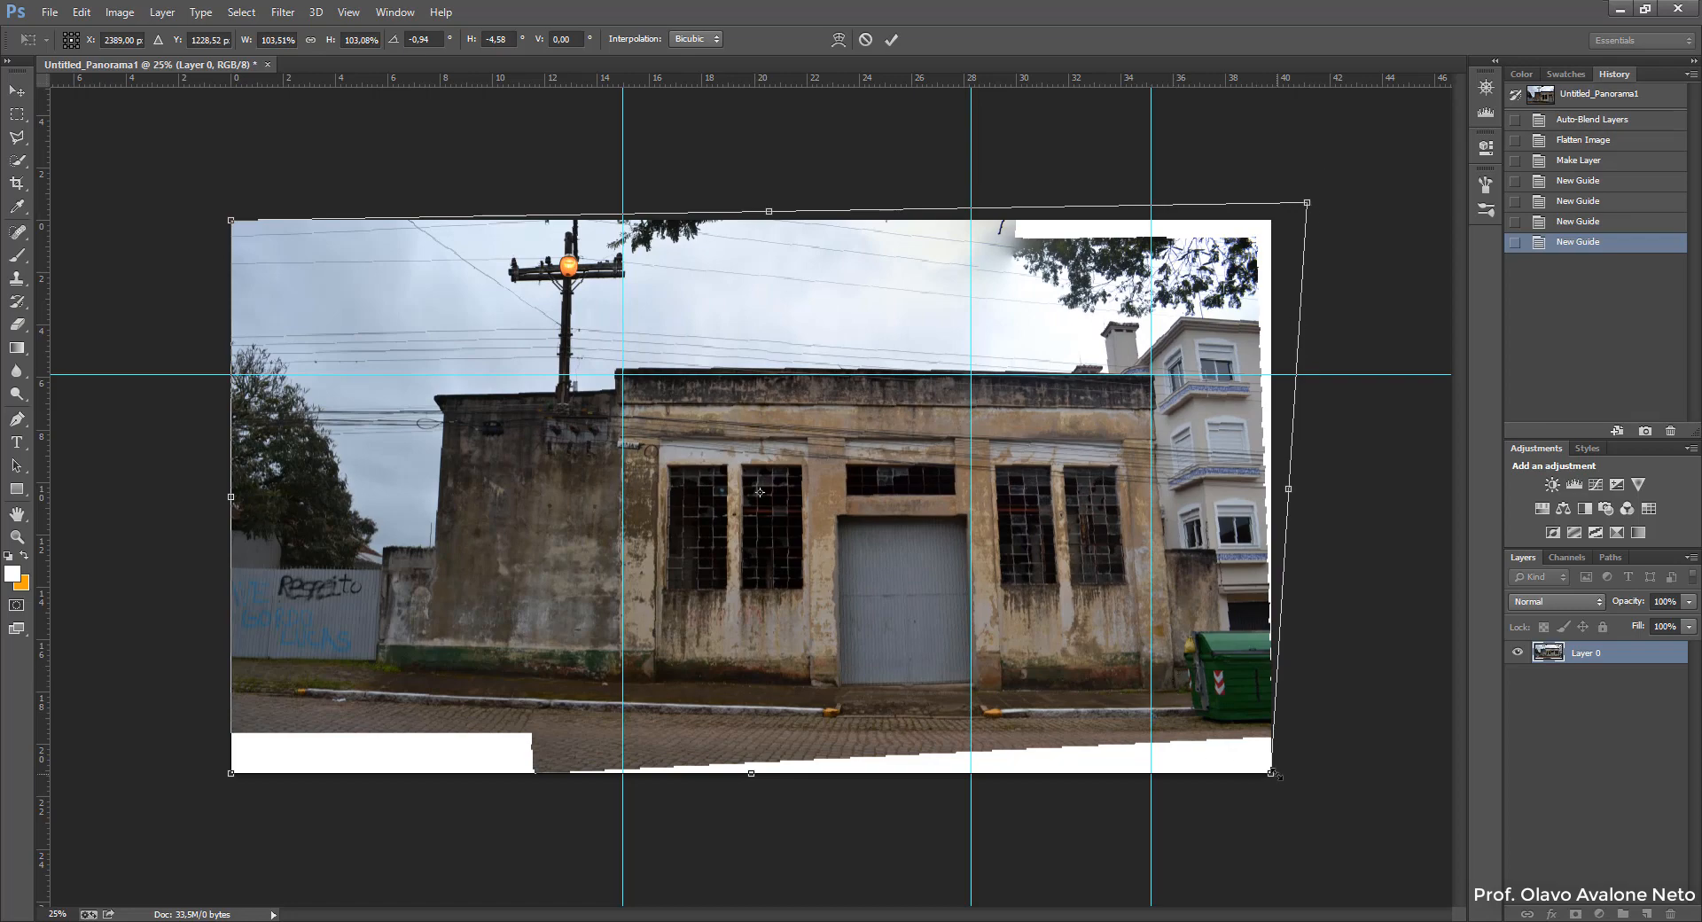
{"action": "left_click_drag", "start_coordinate": [1277, 780], "coordinate": [1245, 780]}
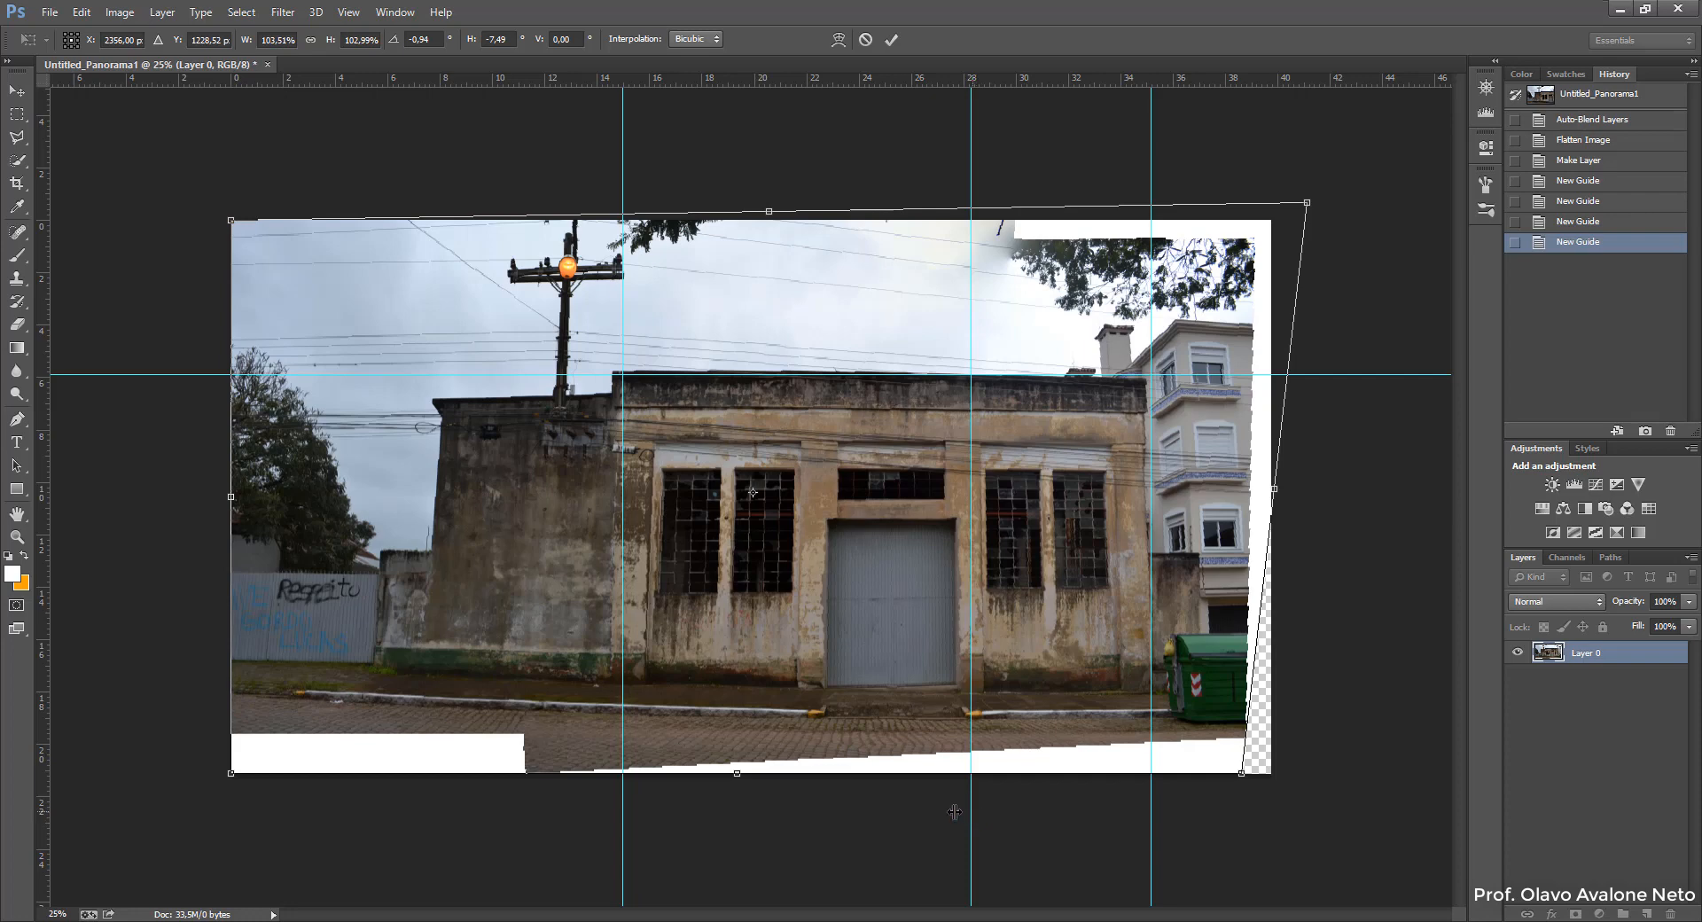
{"action": "left_click_drag", "start_coordinate": [968, 811], "coordinate": [960, 811]}
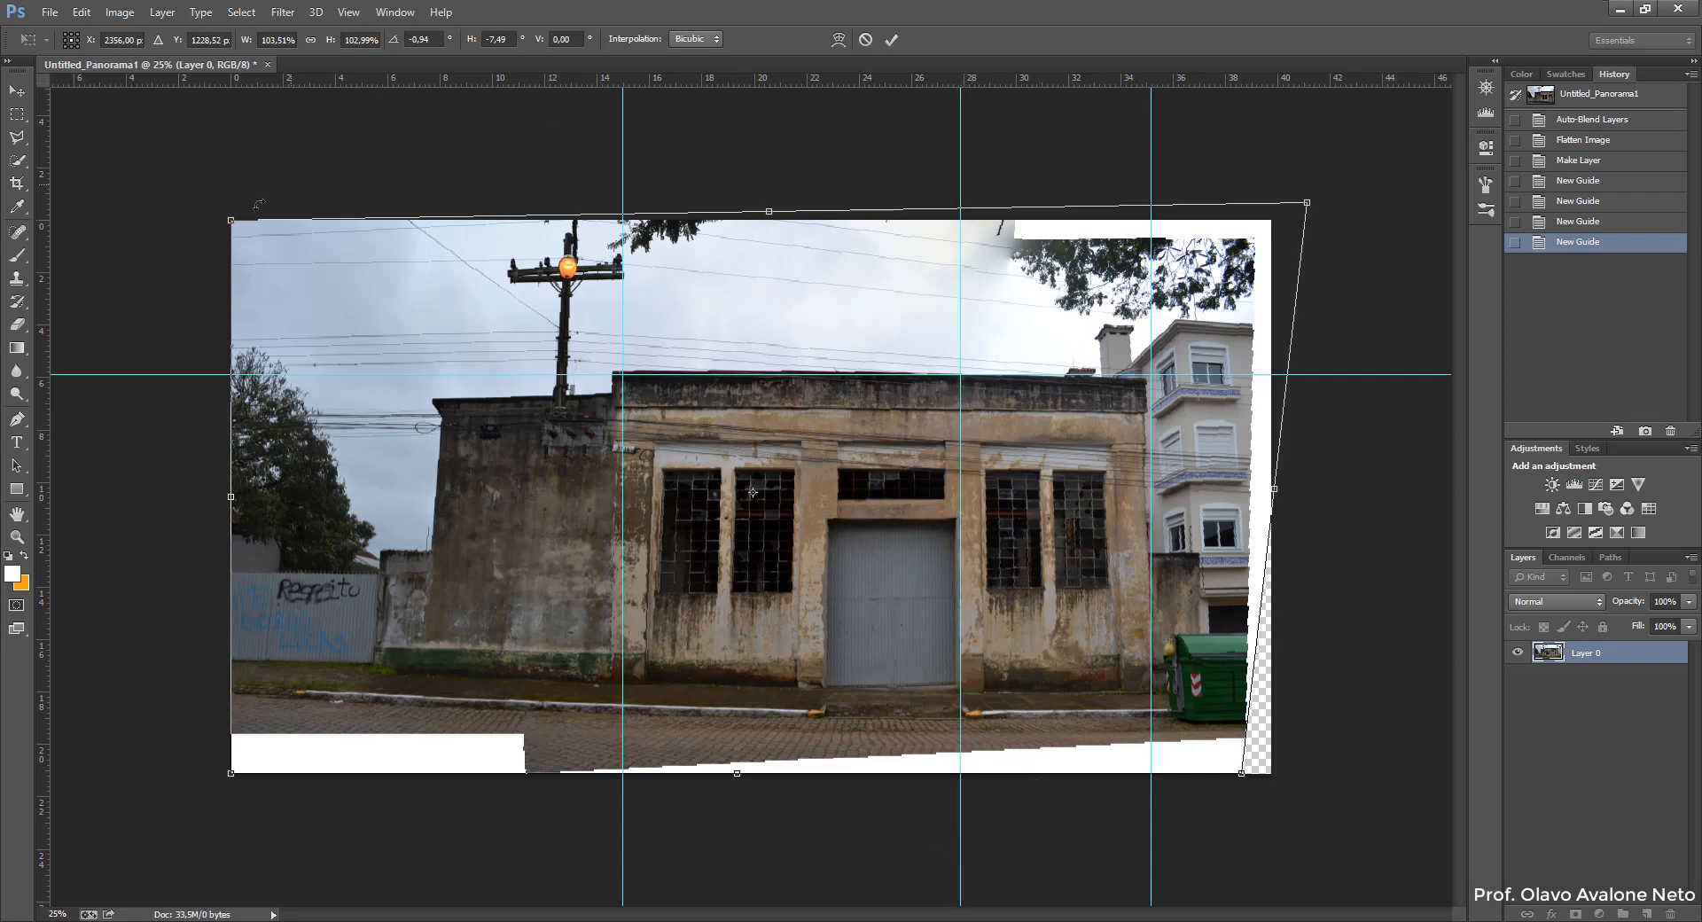
Step: Distort the layer's upper-left and lower-left corners inward and realign the left vertical guide with the edge of the taller facade
{"action": "left_click_drag", "start_coordinate": [236, 226], "coordinate": [247, 234]}
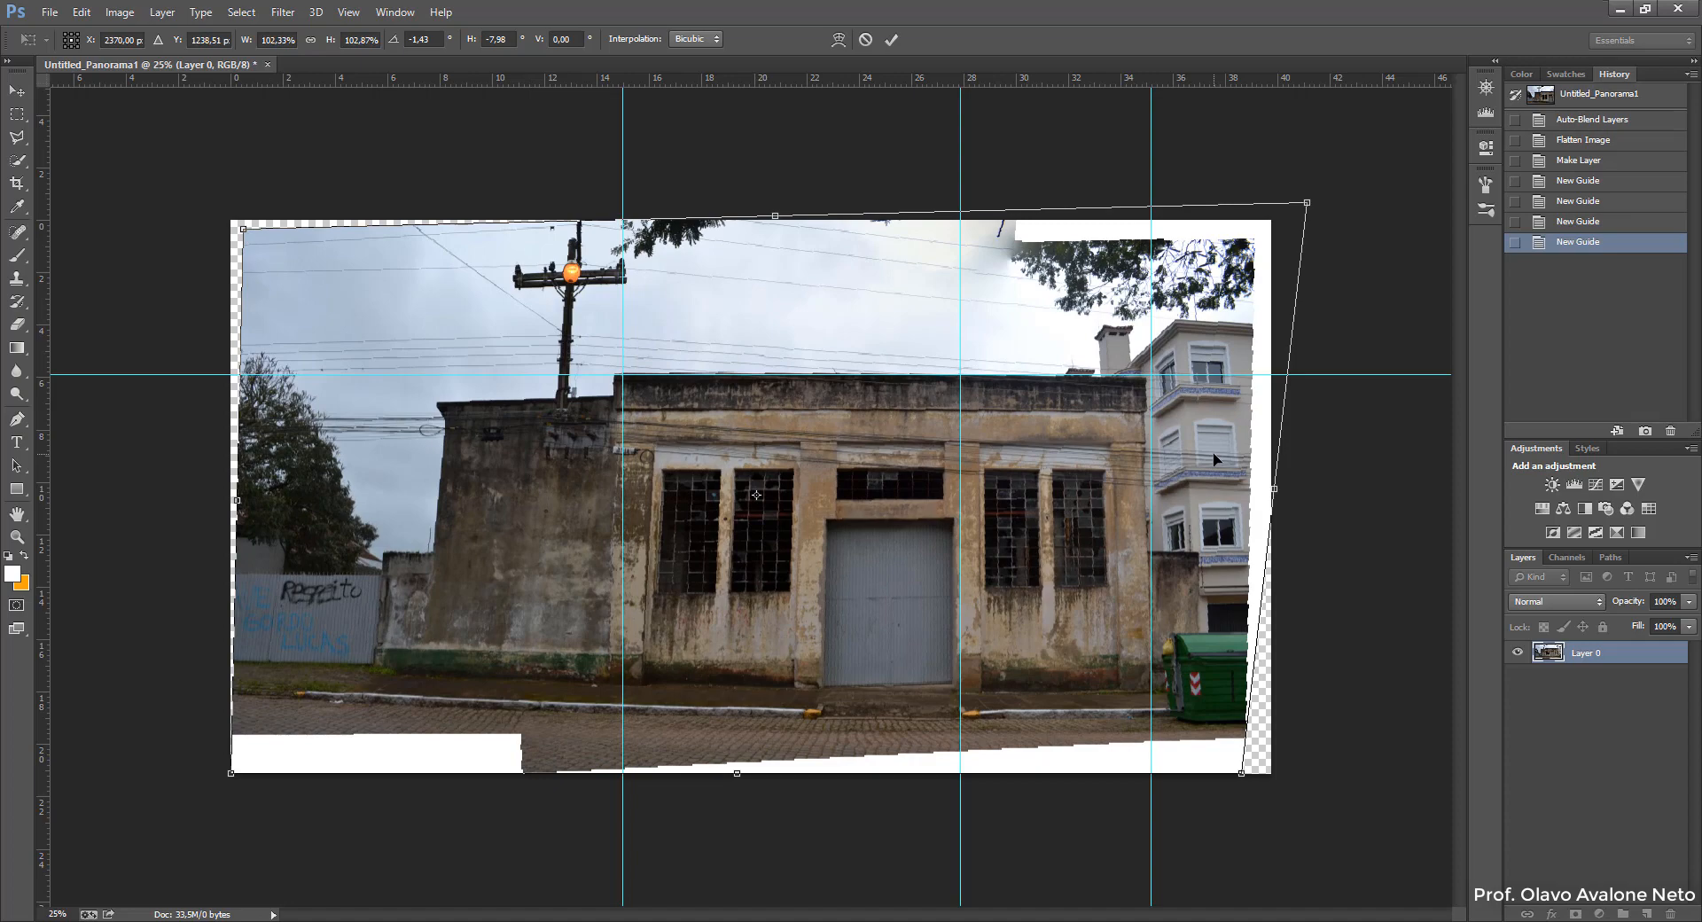
{"action": "key", "text": "ctrl+plus"}
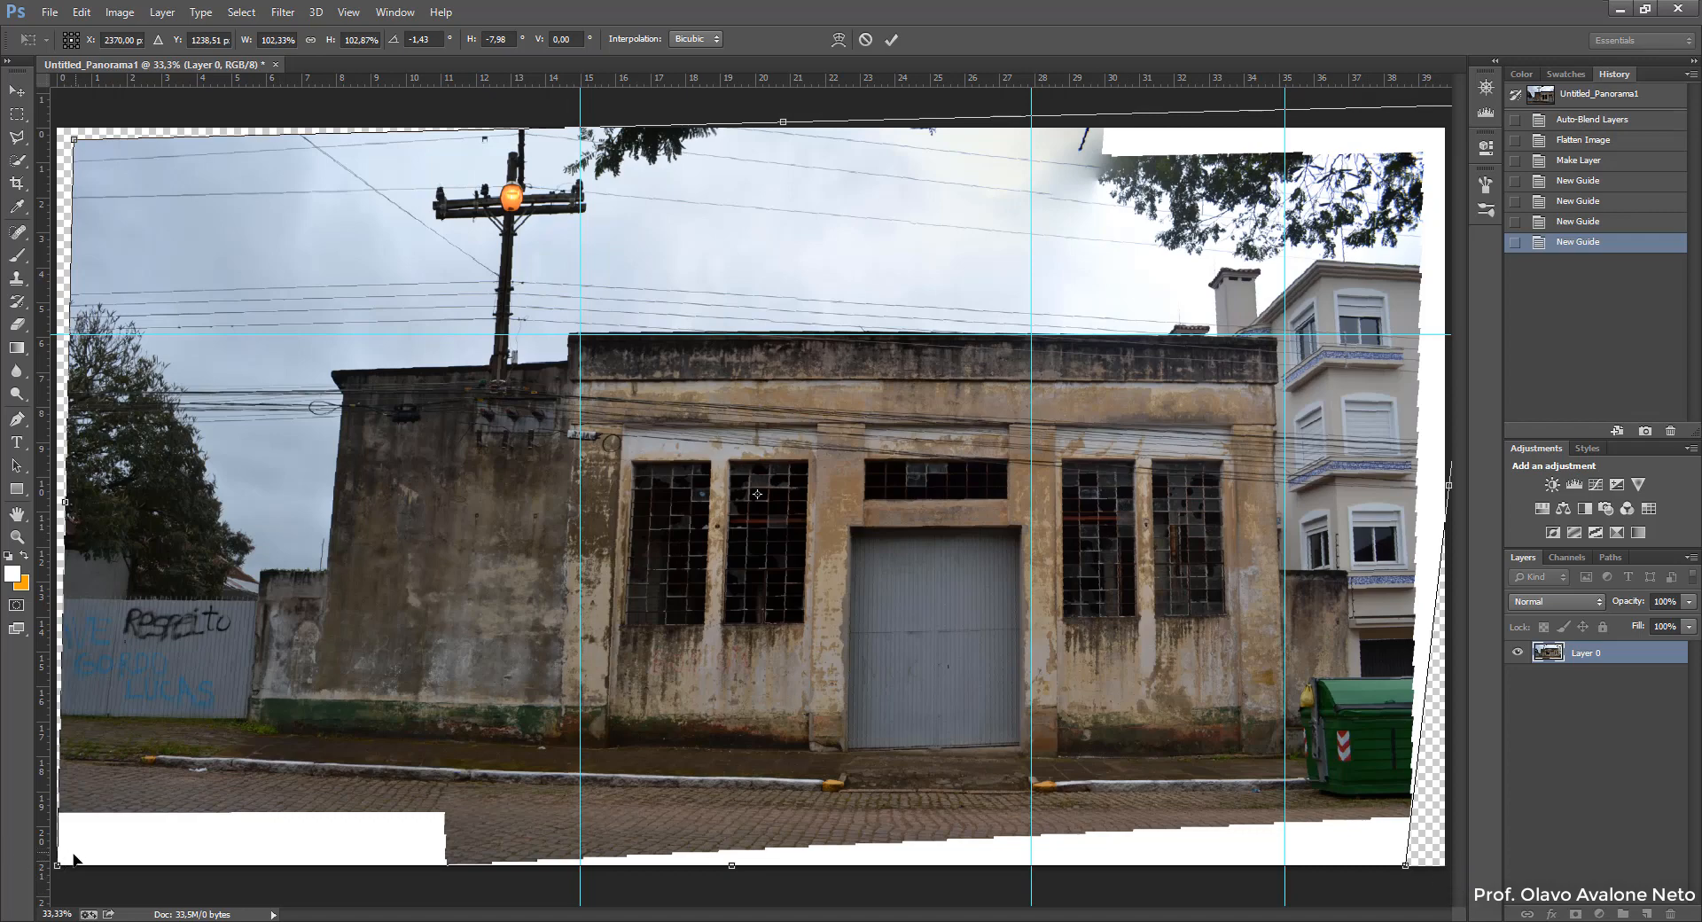
{"action": "left_click_drag", "start_coordinate": [60, 865], "coordinate": [127, 865]}
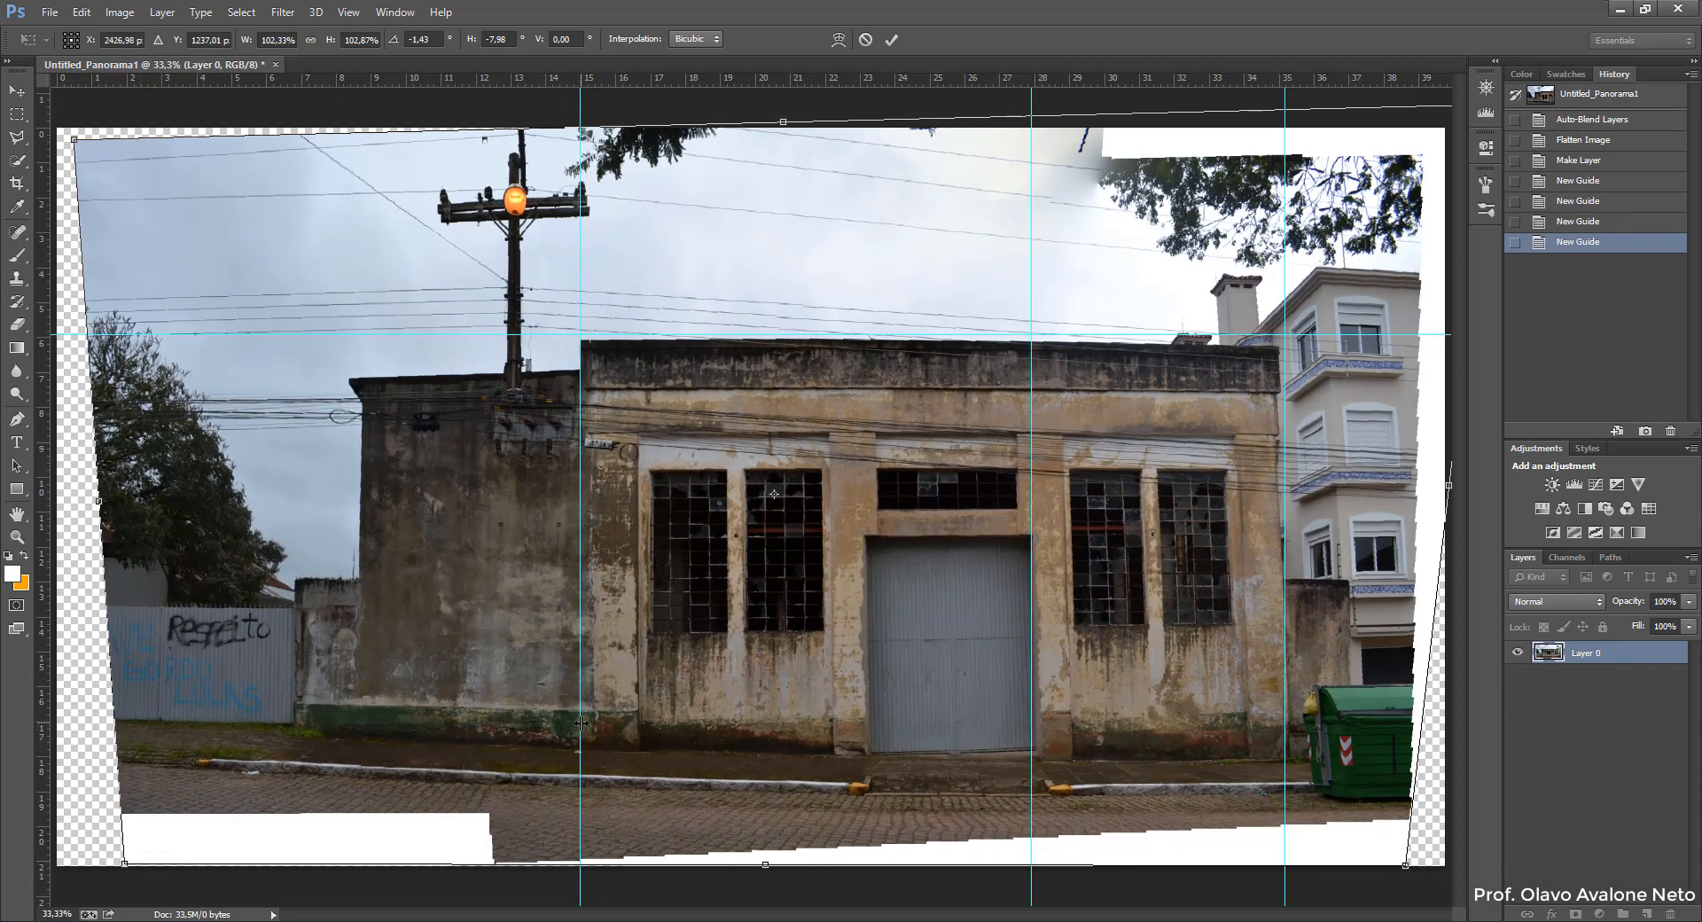
{"action": "left_click_drag", "start_coordinate": [581, 723], "coordinate": [591, 724]}
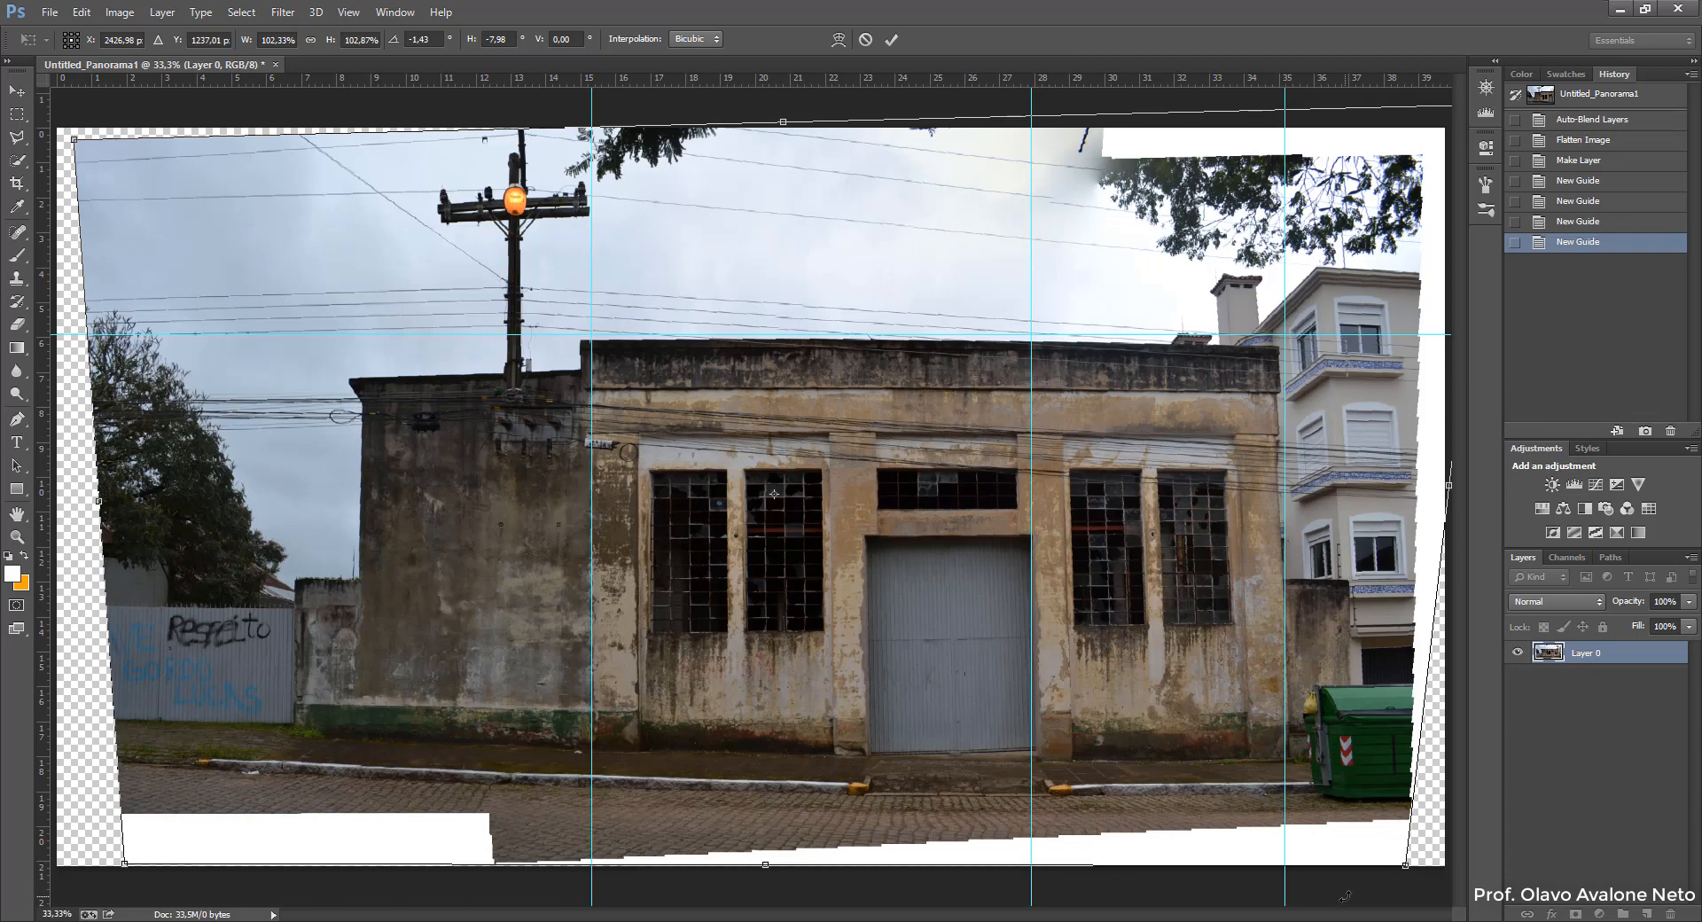
Step: Level the roofline by pulling the layer's upper-right corner farther up and out, lowering the horizontal guide slightly, and nudging the upper-left corner down
{"action": "key", "text": "ctrl+minus"}
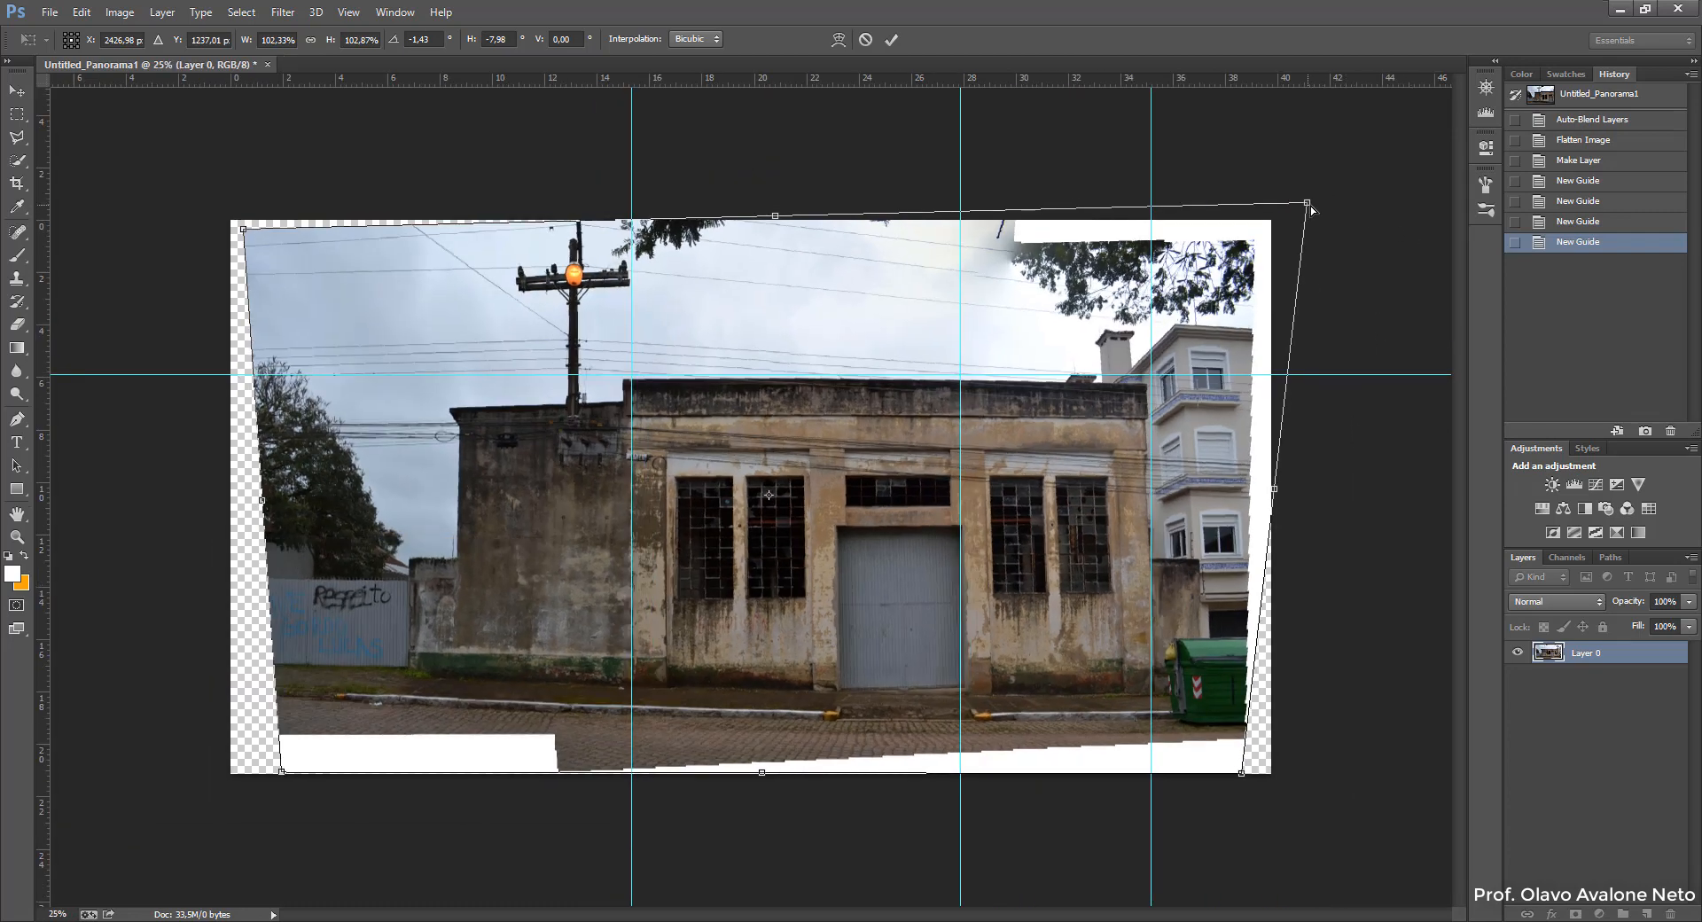
{"action": "left_click_drag", "start_coordinate": [1313, 211], "coordinate": [1325, 197]}
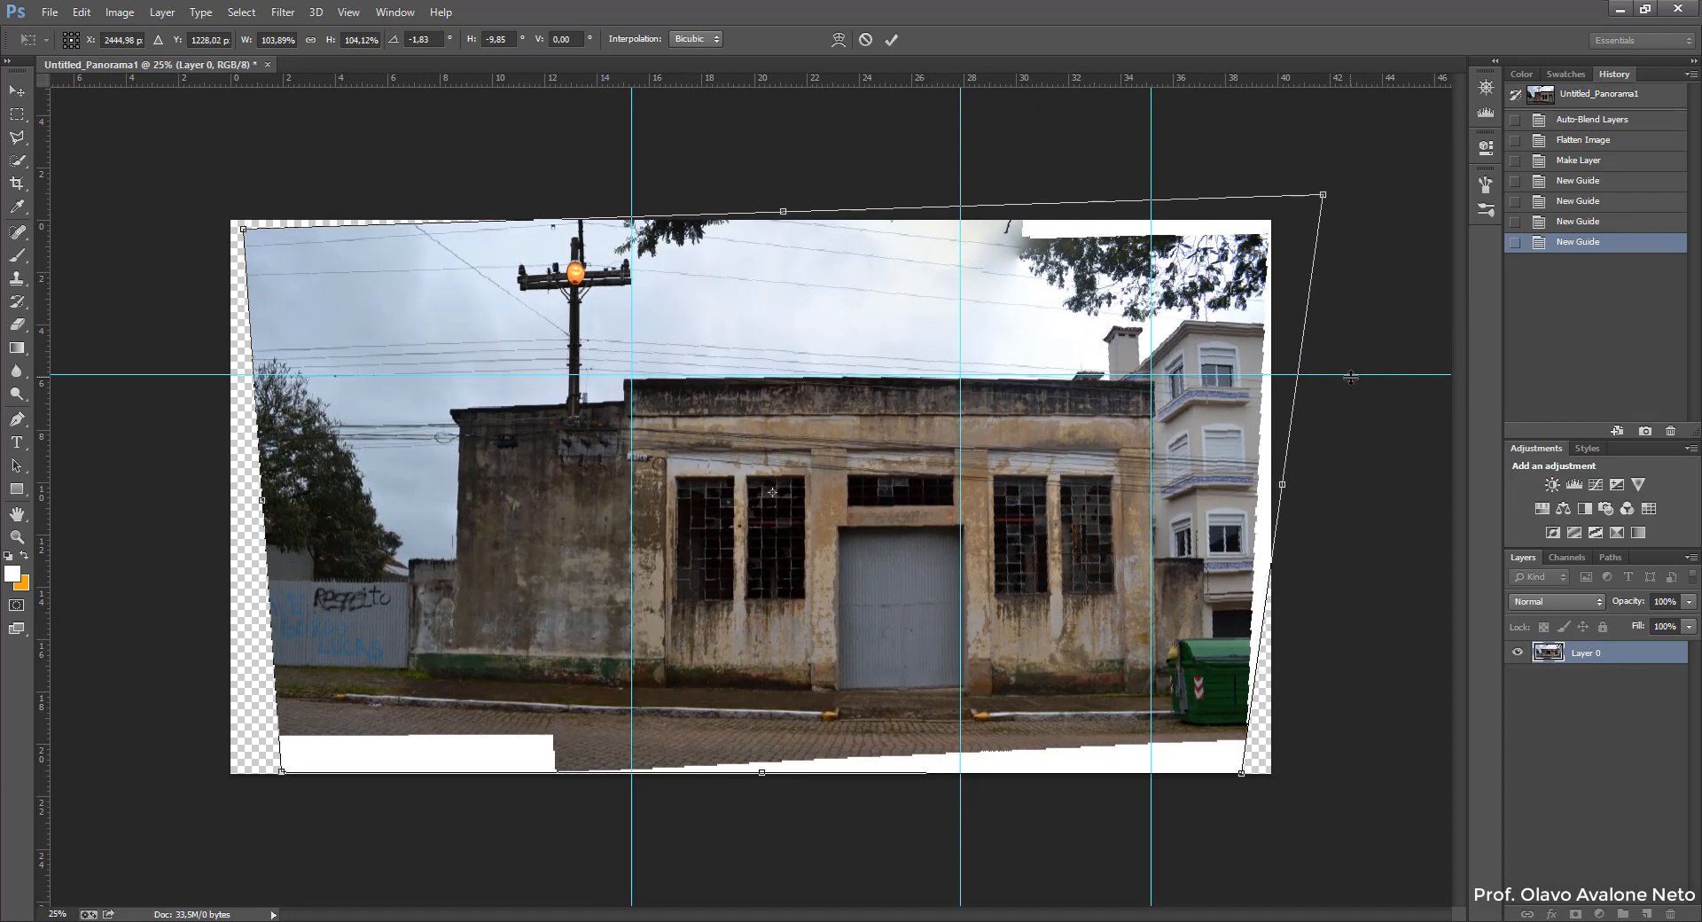
{"action": "left_click_drag", "start_coordinate": [1350, 376], "coordinate": [1335, 381]}
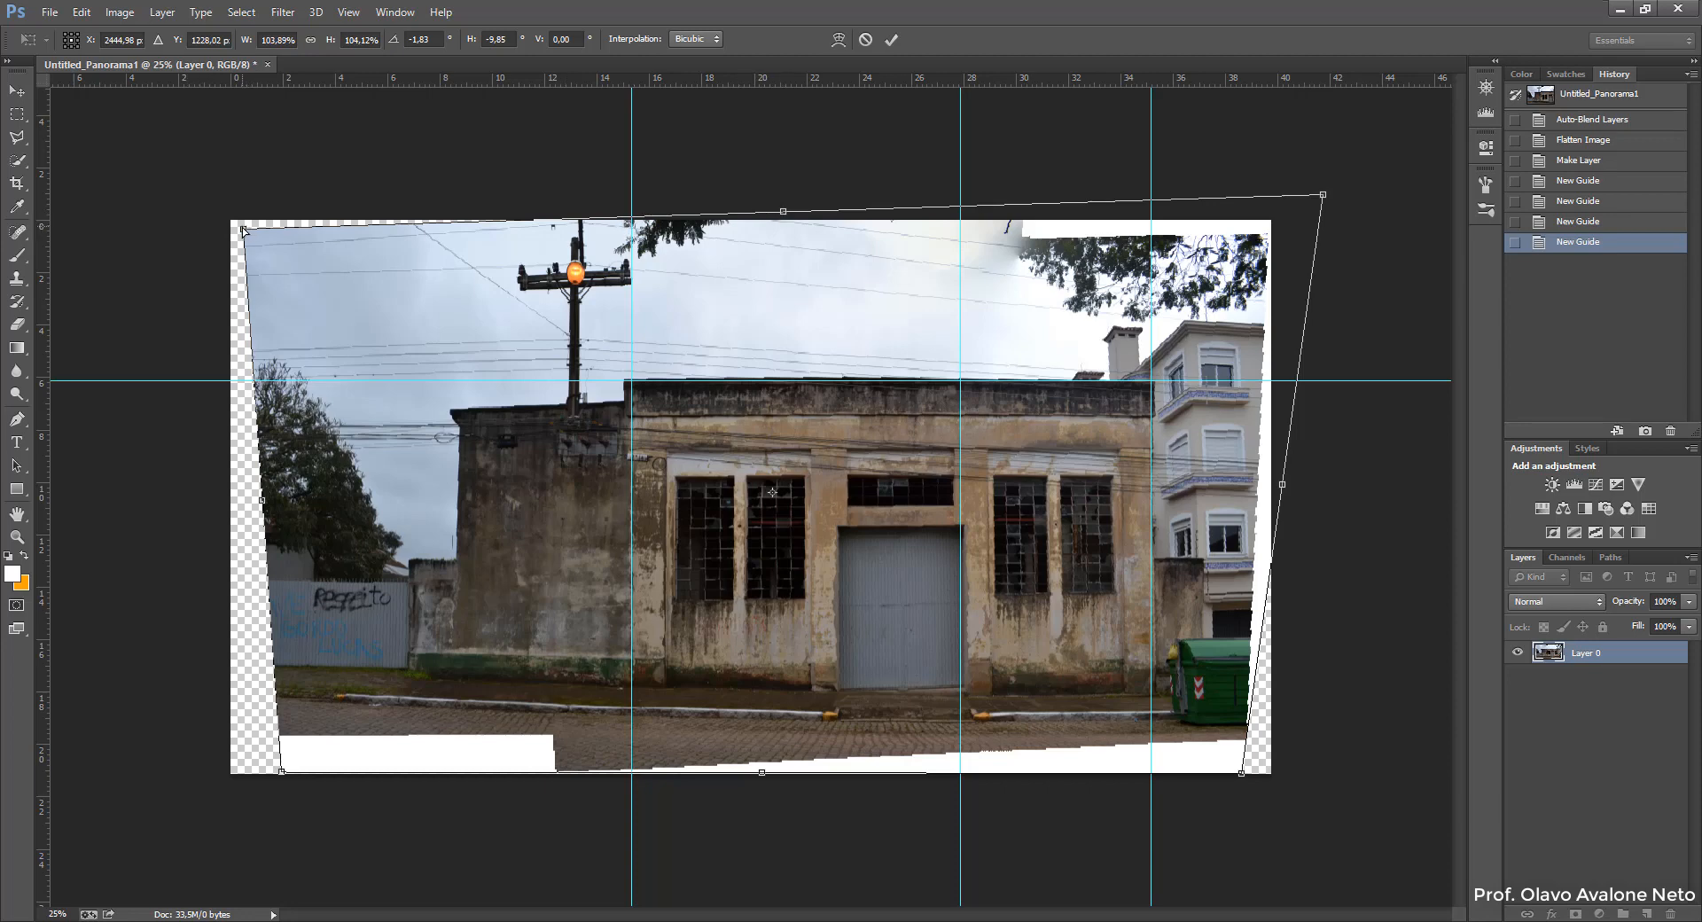
{"action": "left_click_drag", "start_coordinate": [243, 229], "coordinate": [247, 237]}
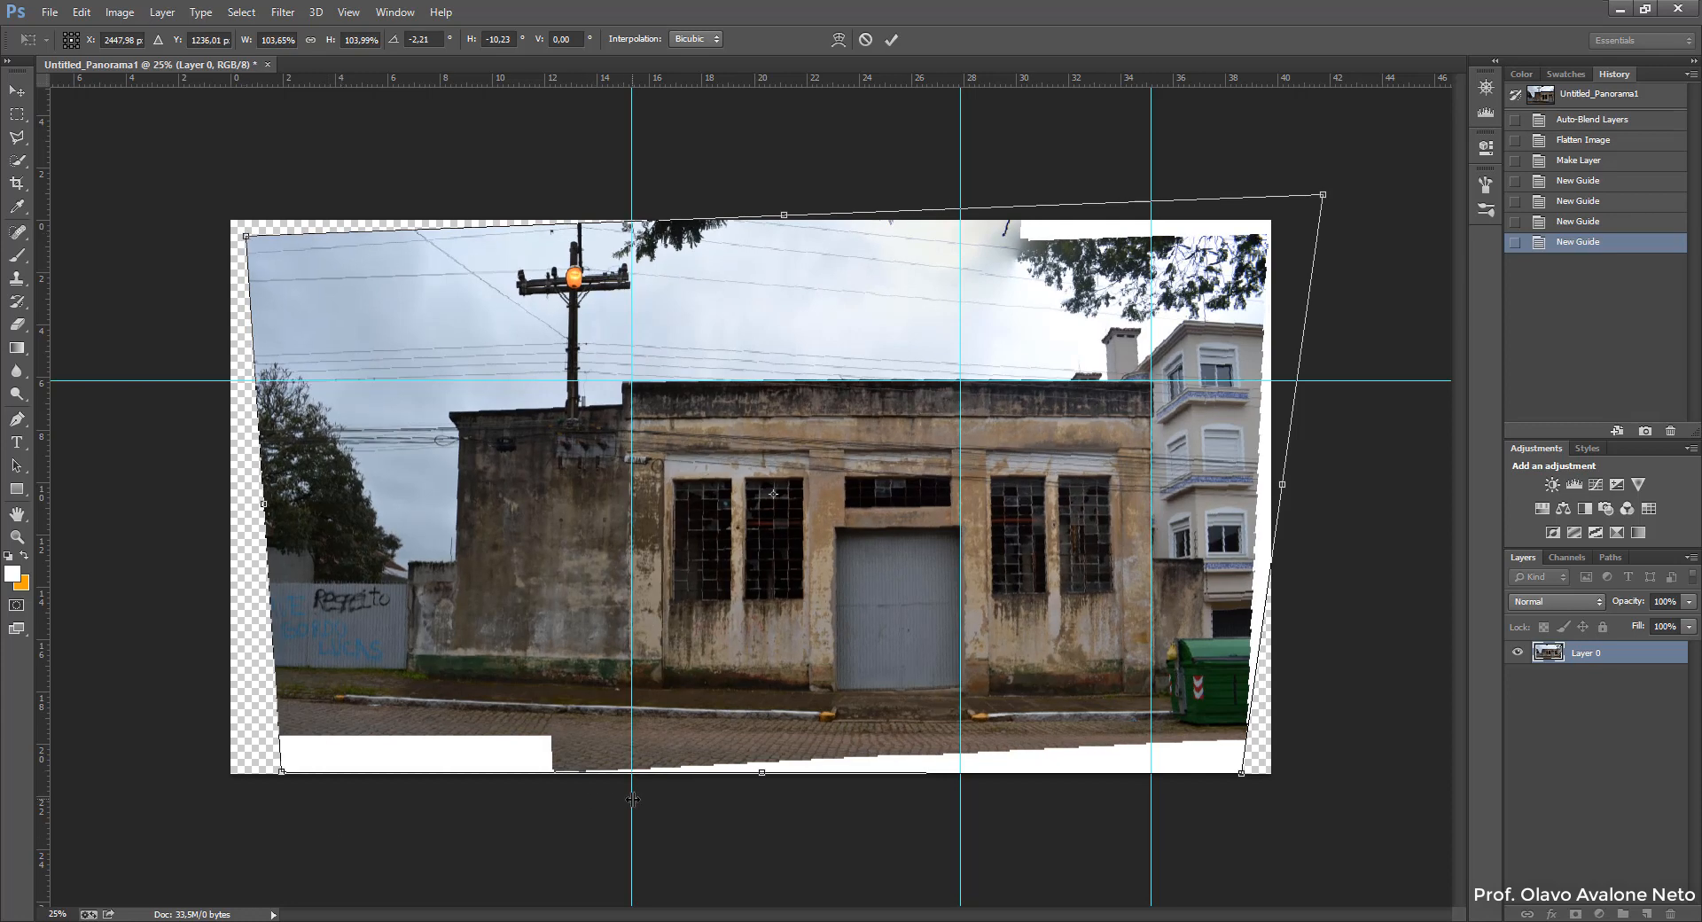
Step: Move the left vertical guide to the lower building's left edge, about ruler mark 8.5, and fine-tune the layer's upper-left, lower-right and upper-right corners to it
{"action": "left_click_drag", "start_coordinate": [632, 800], "coordinate": [456, 788]}
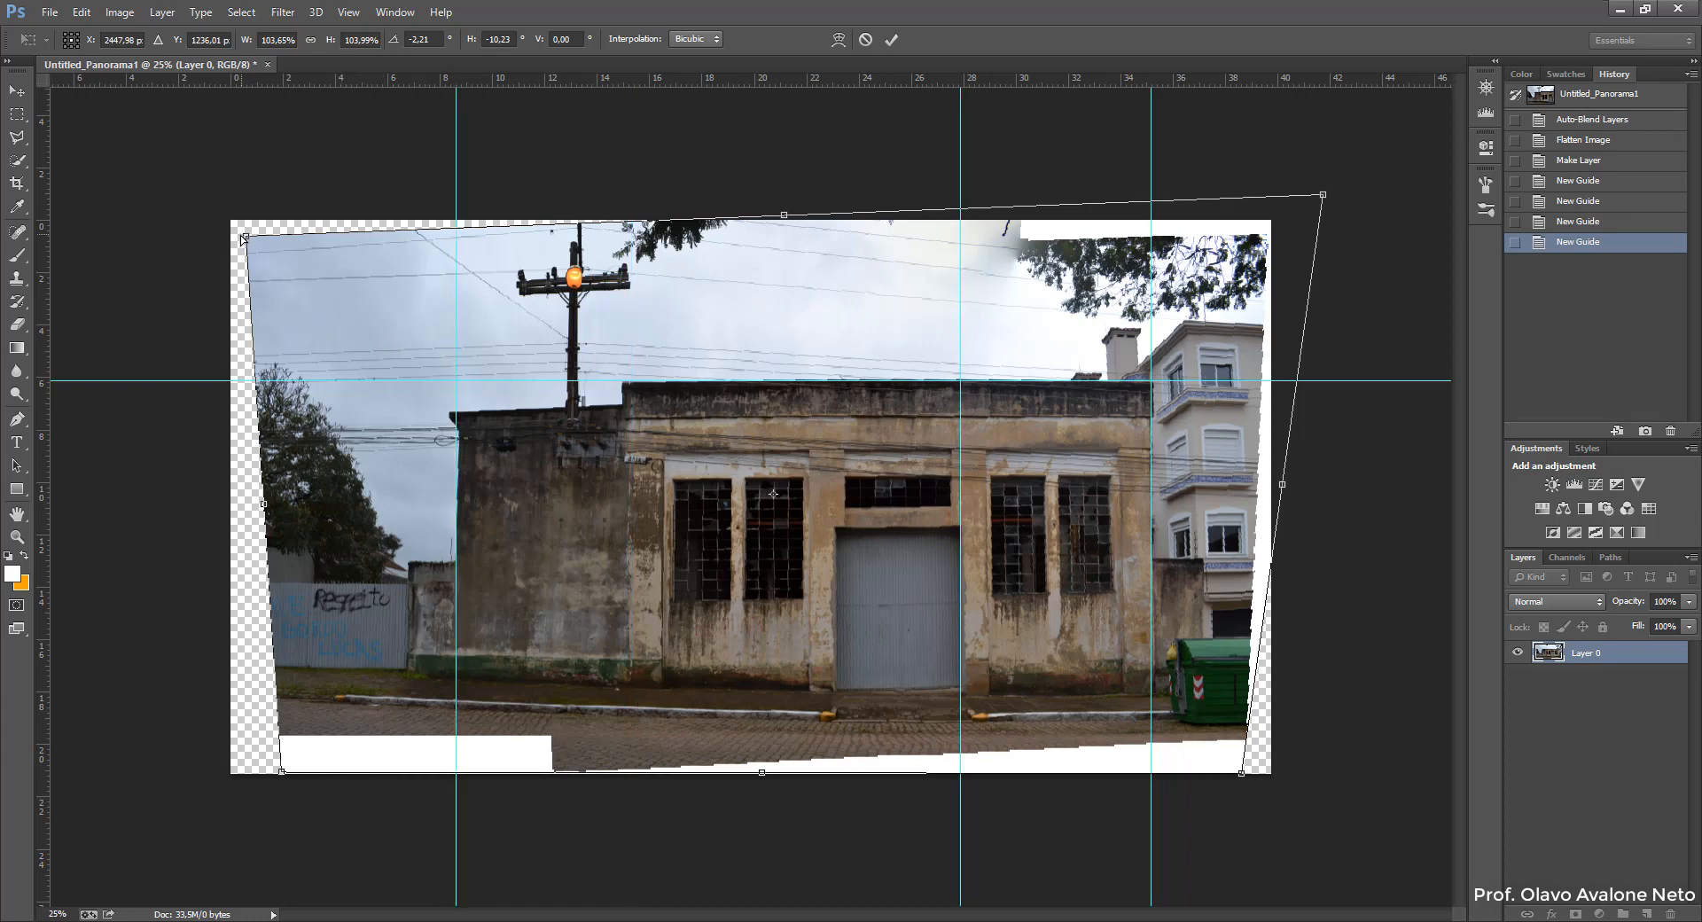
{"action": "left_click_drag", "start_coordinate": [243, 238], "coordinate": [241, 233]}
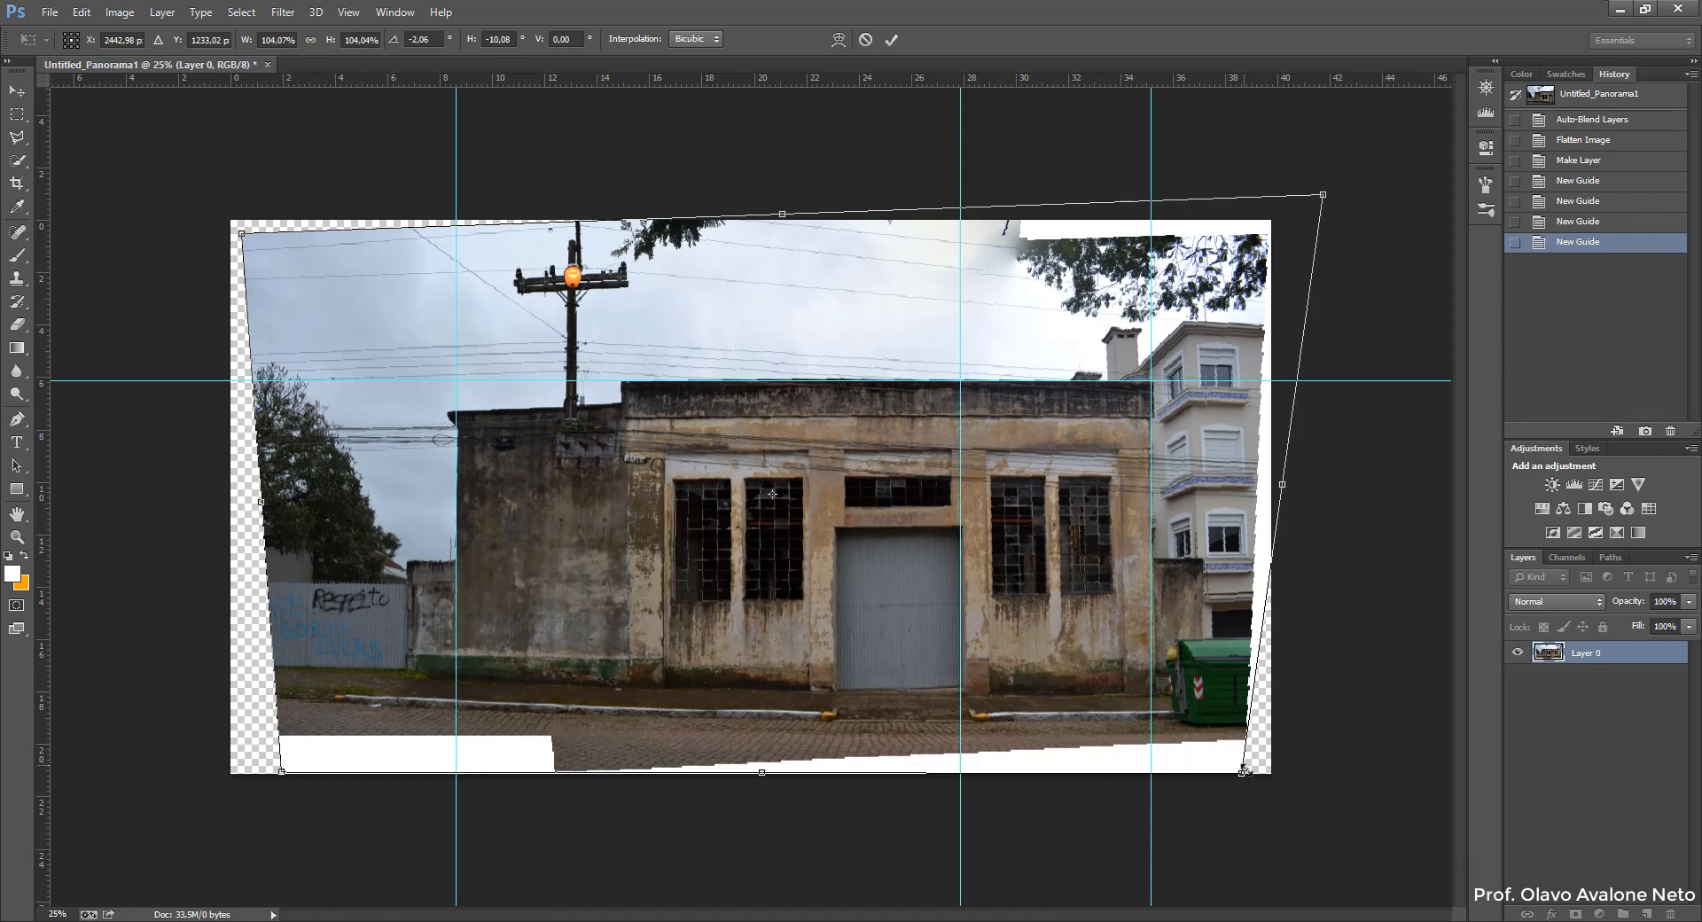
{"action": "left_click_drag", "start_coordinate": [1242, 780], "coordinate": [1237, 779]}
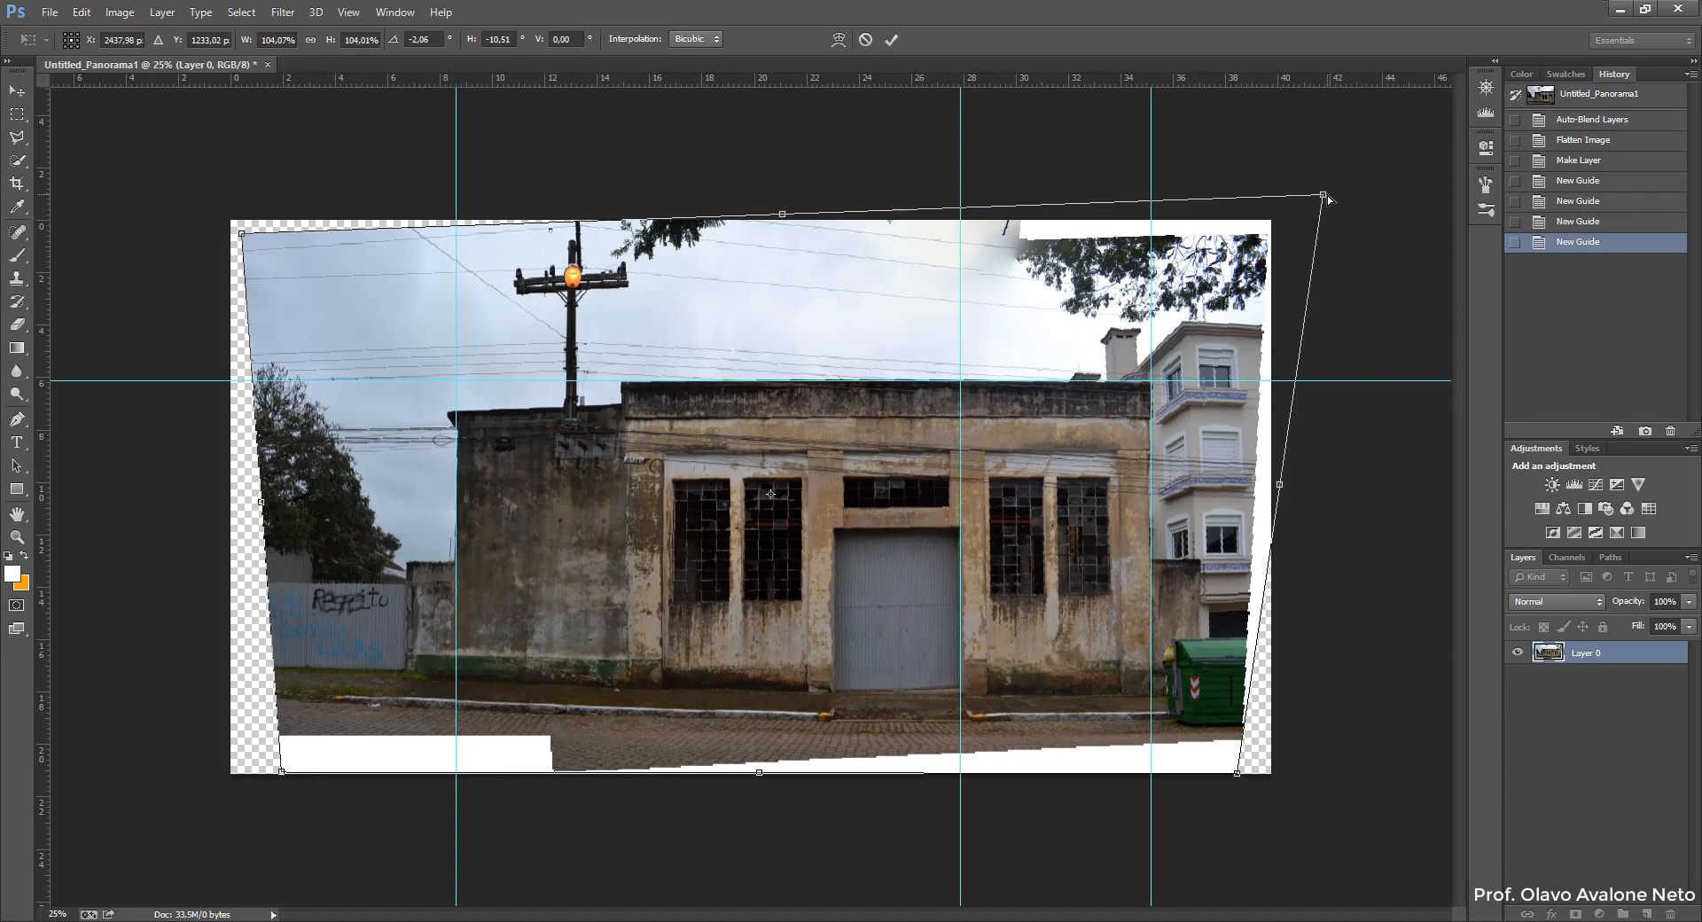
{"action": "left_click_drag", "start_coordinate": [1332, 200], "coordinate": [1336, 193]}
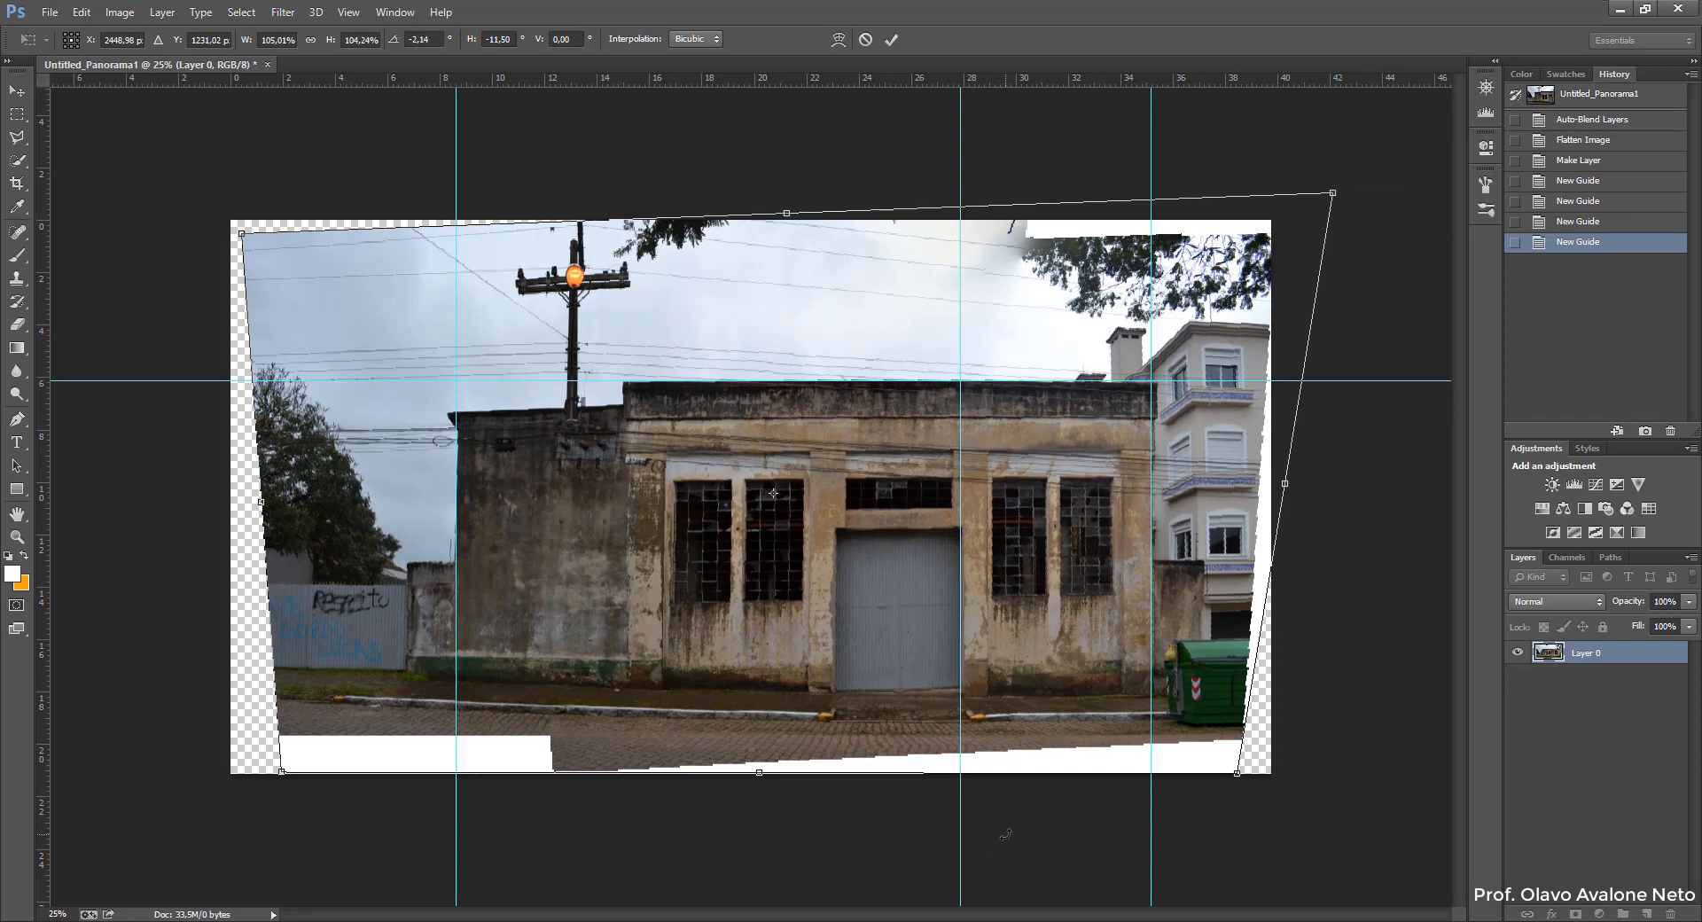
Step: Apply the distort and crop the image to the facade, about 31.5 by 14.5 ruler units, cutting off the transparent and white margins
{"action": "key", "text": "c"}
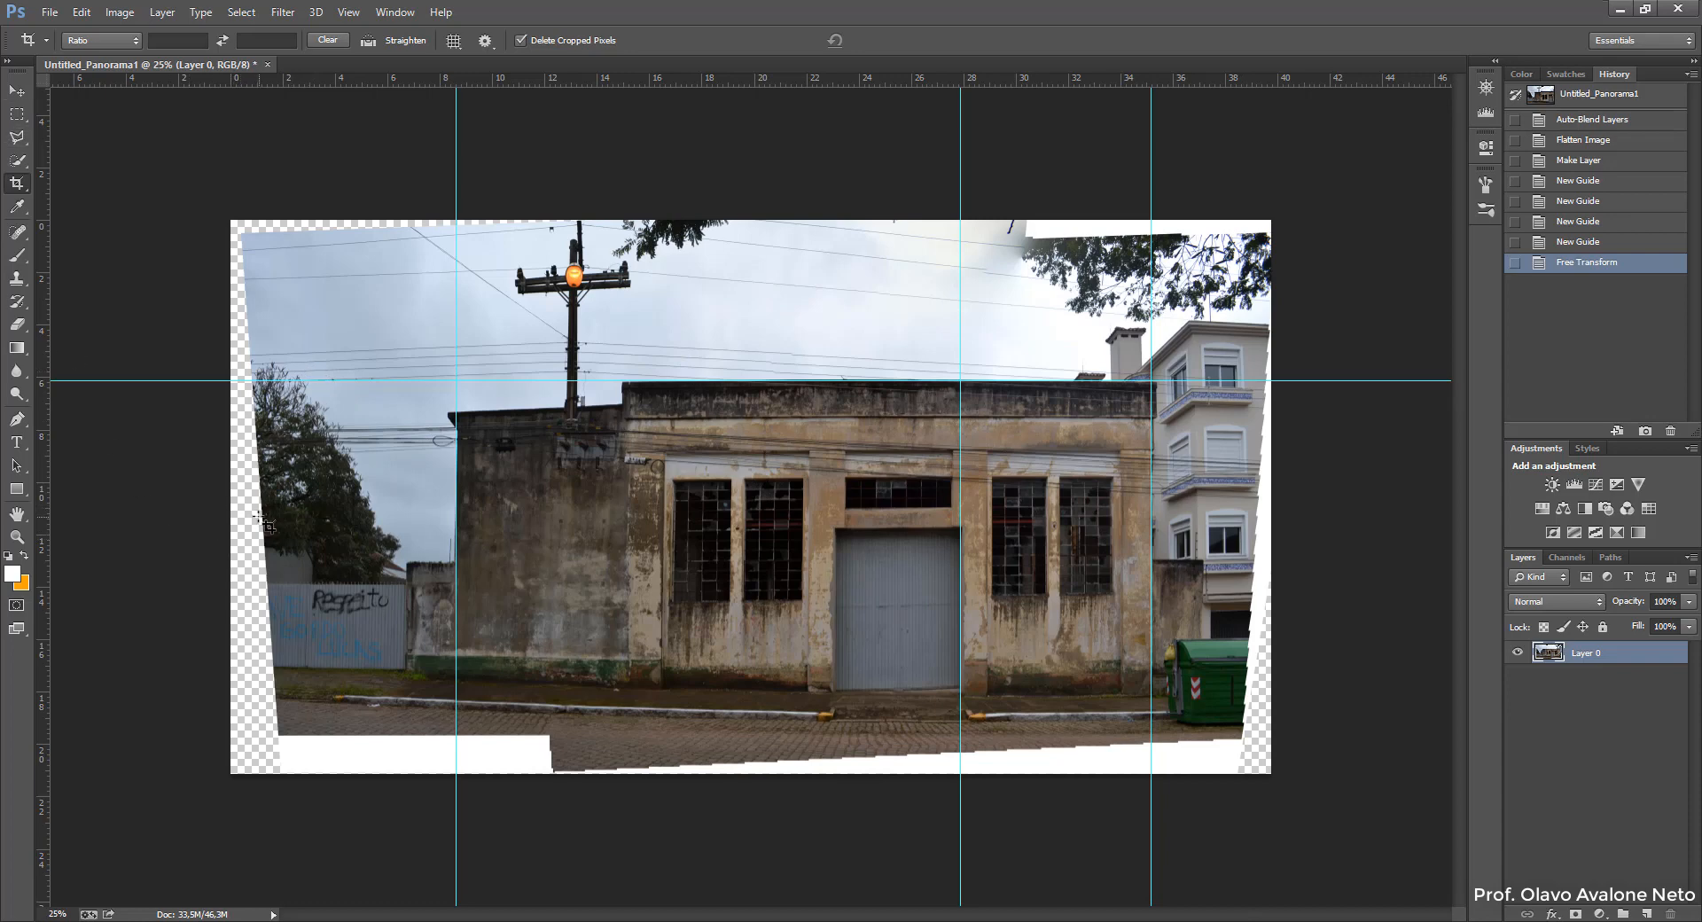
{"action": "left_click", "coordinate": [351, 646]}
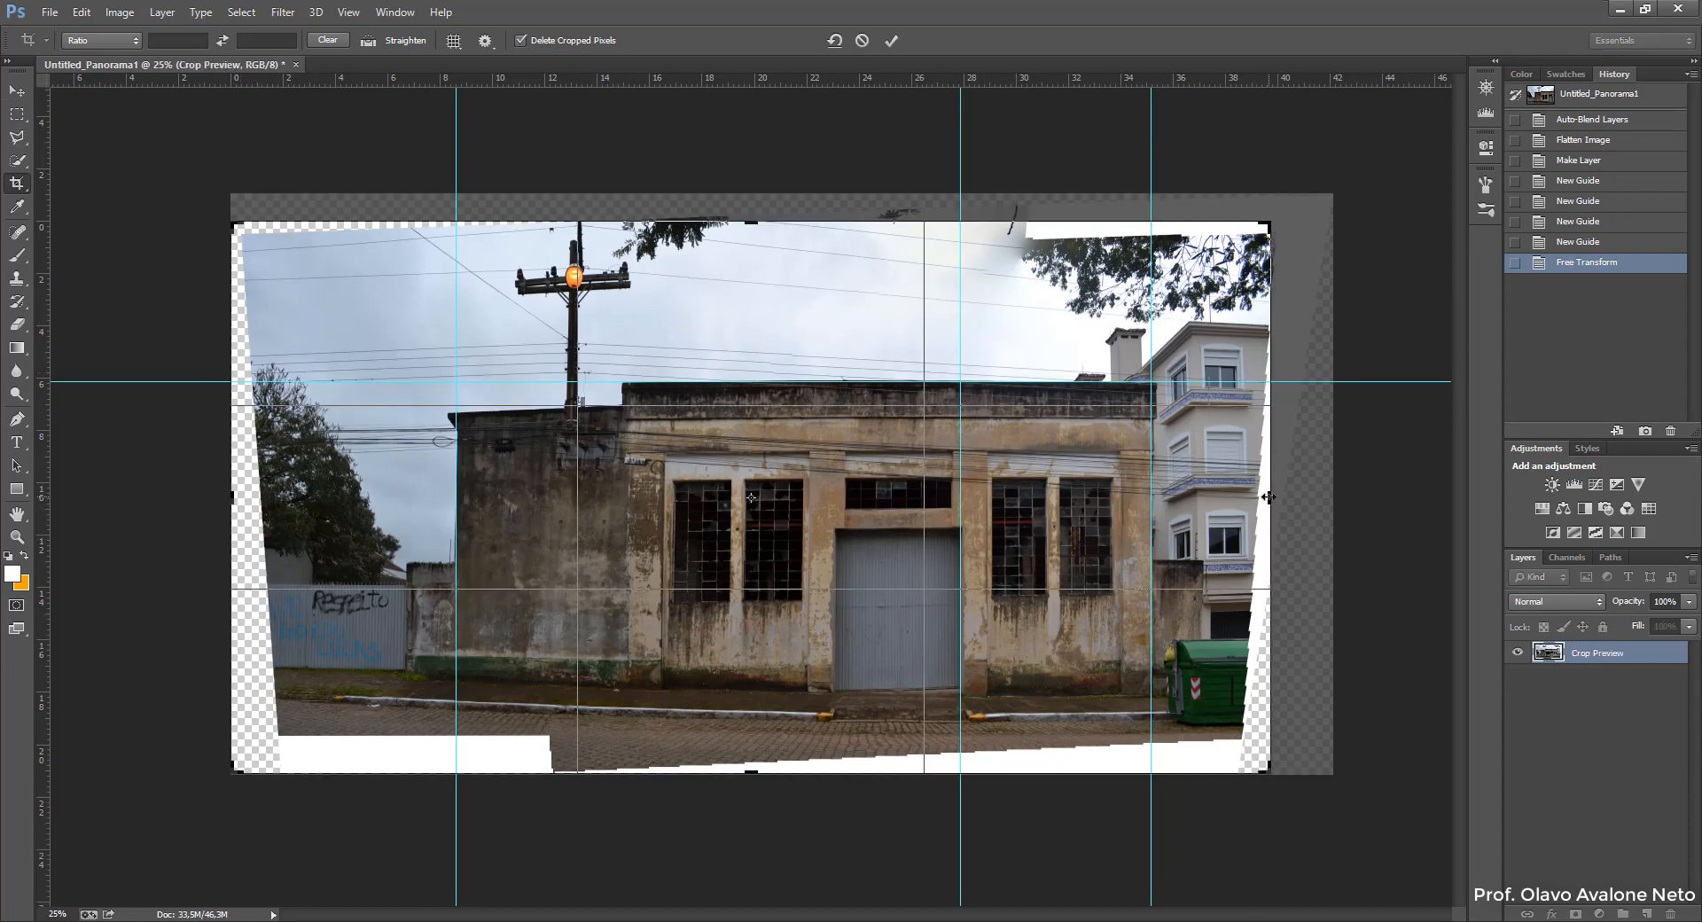
{"action": "left_click_drag", "start_coordinate": [1269, 497], "coordinate": [1238, 503]}
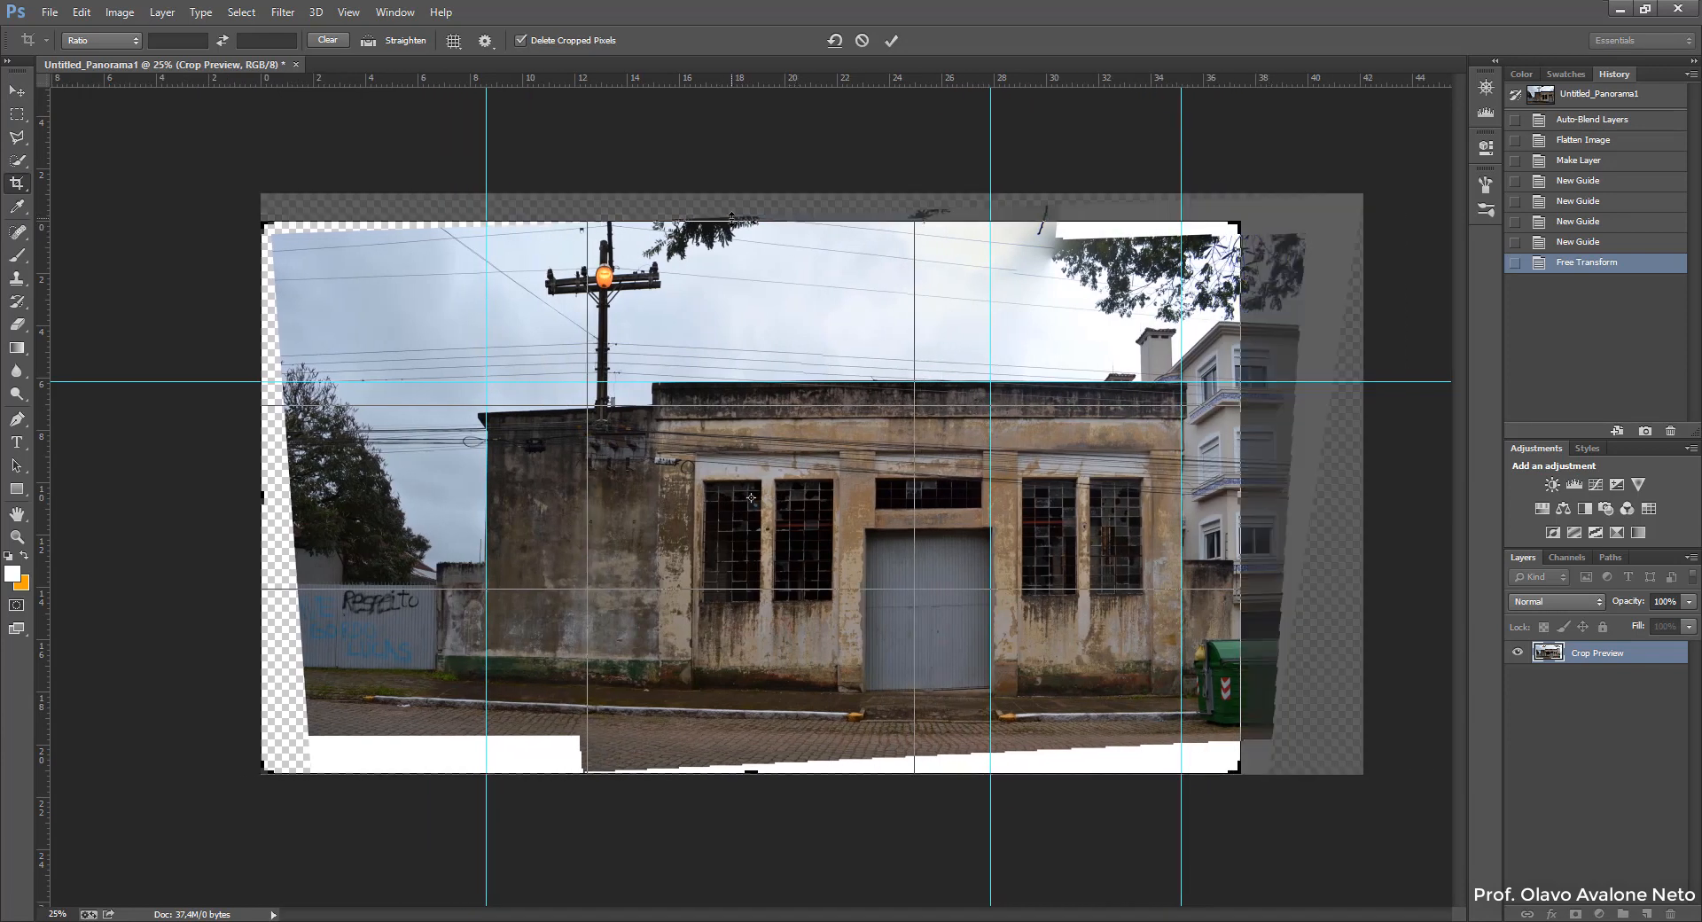
{"action": "left_click_drag", "start_coordinate": [732, 217], "coordinate": [760, 284]}
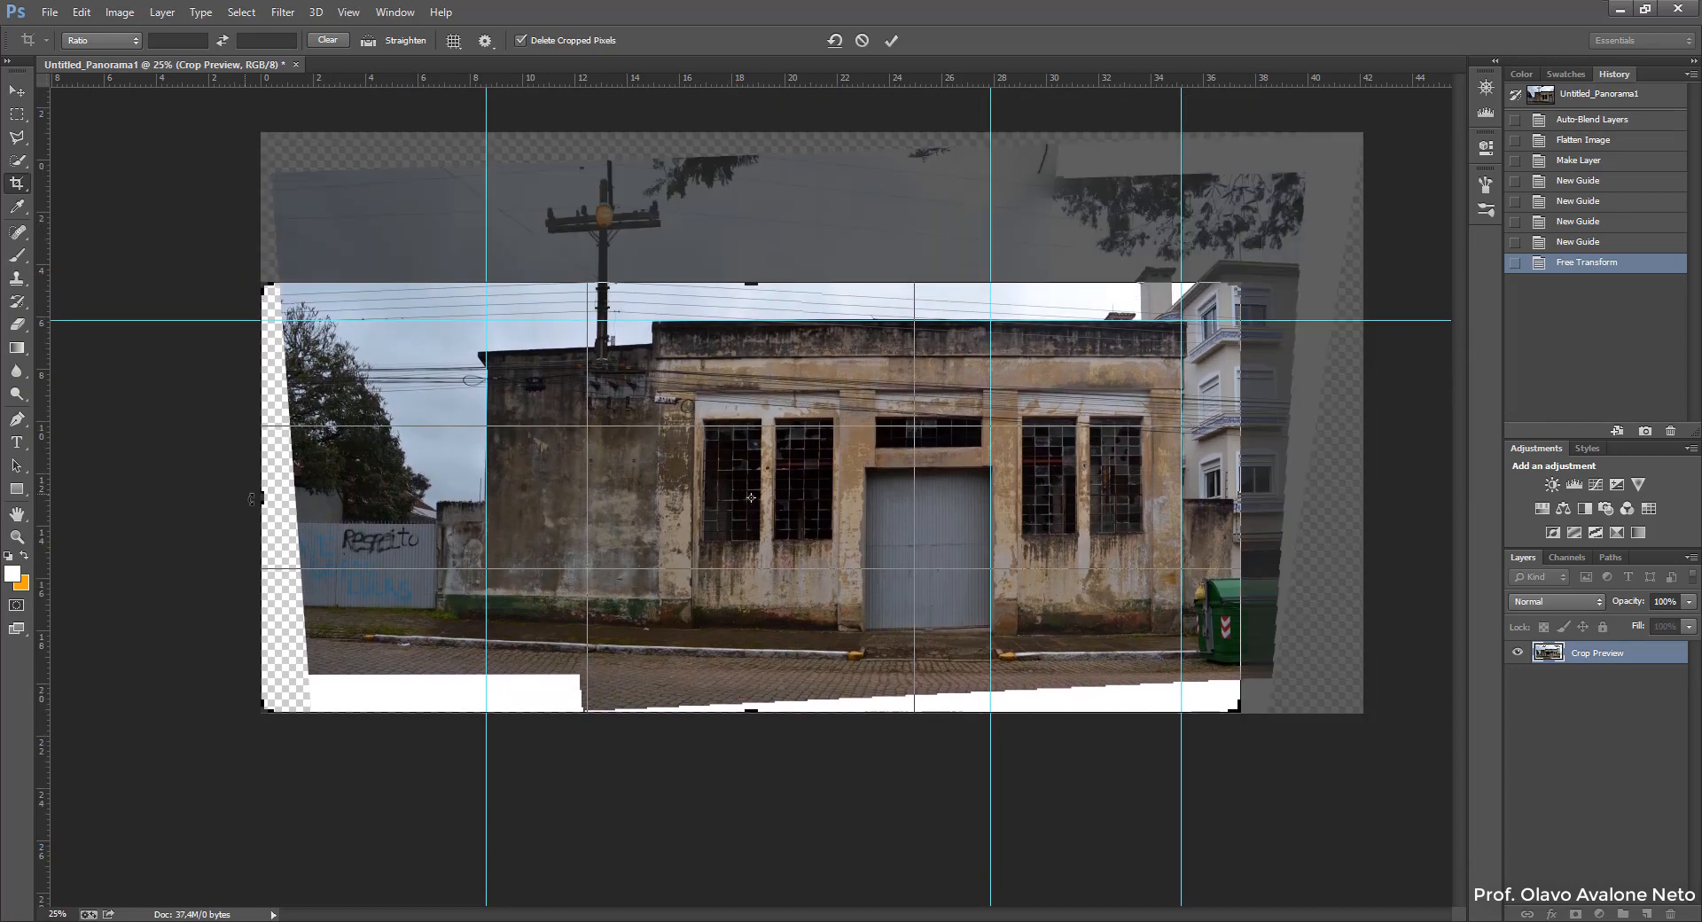
{"action": "left_click_drag", "start_coordinate": [258, 501], "coordinate": [570, 633]}
{"action": "left_click_drag", "start_coordinate": [752, 712], "coordinate": [753, 696]}
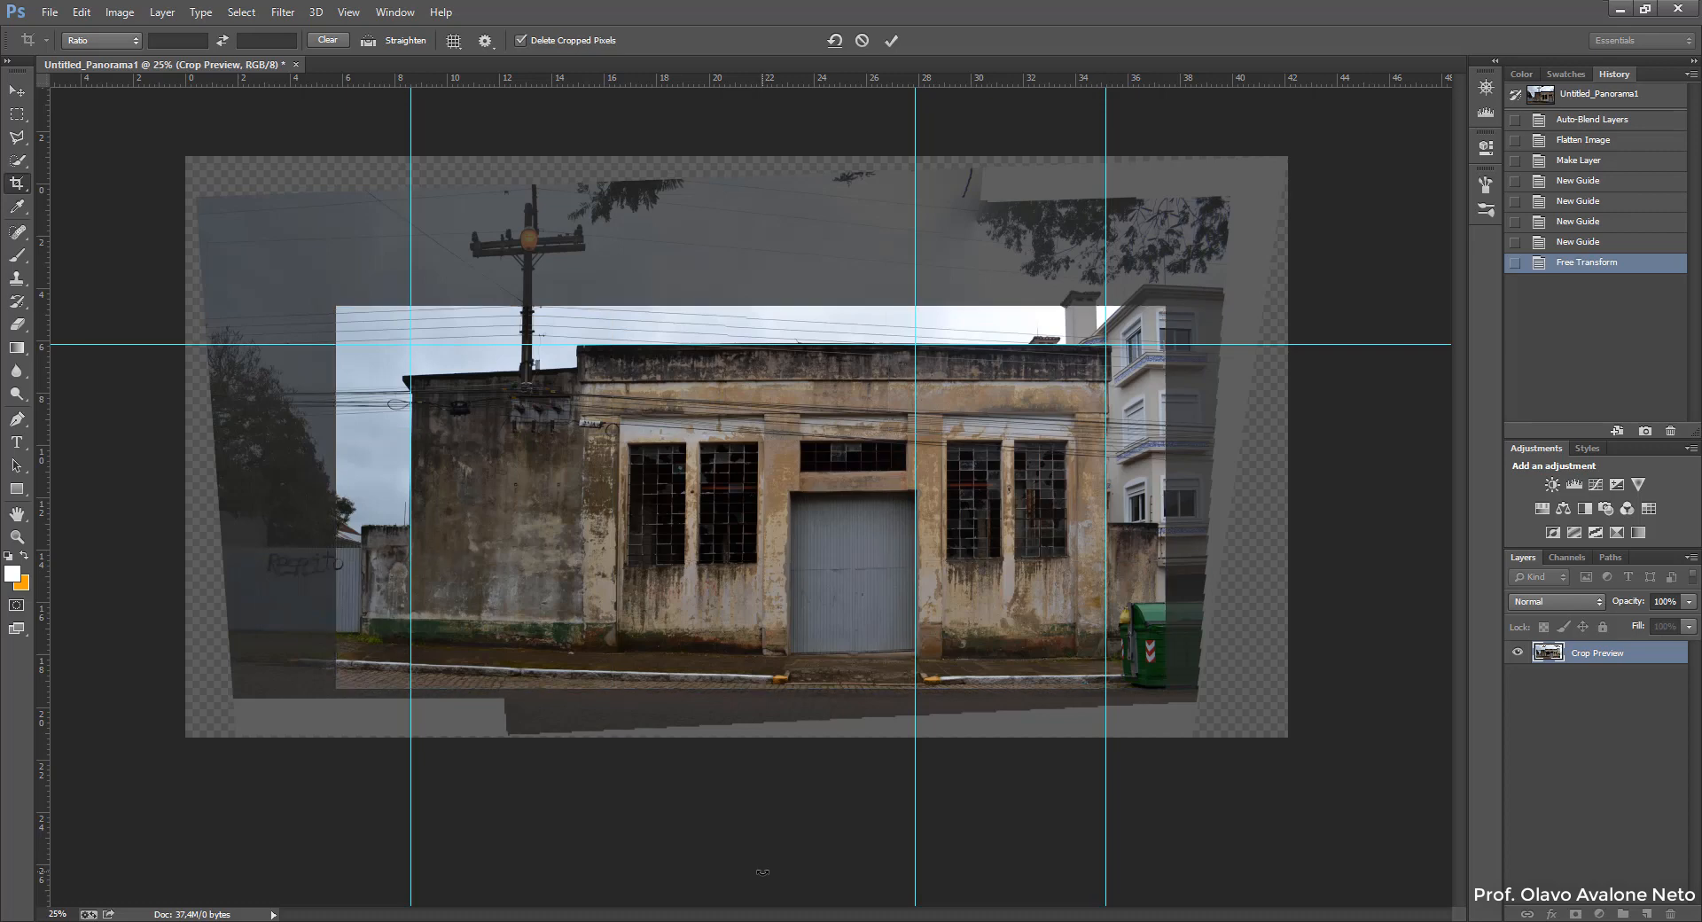
{"action": "key", "text": "Return"}
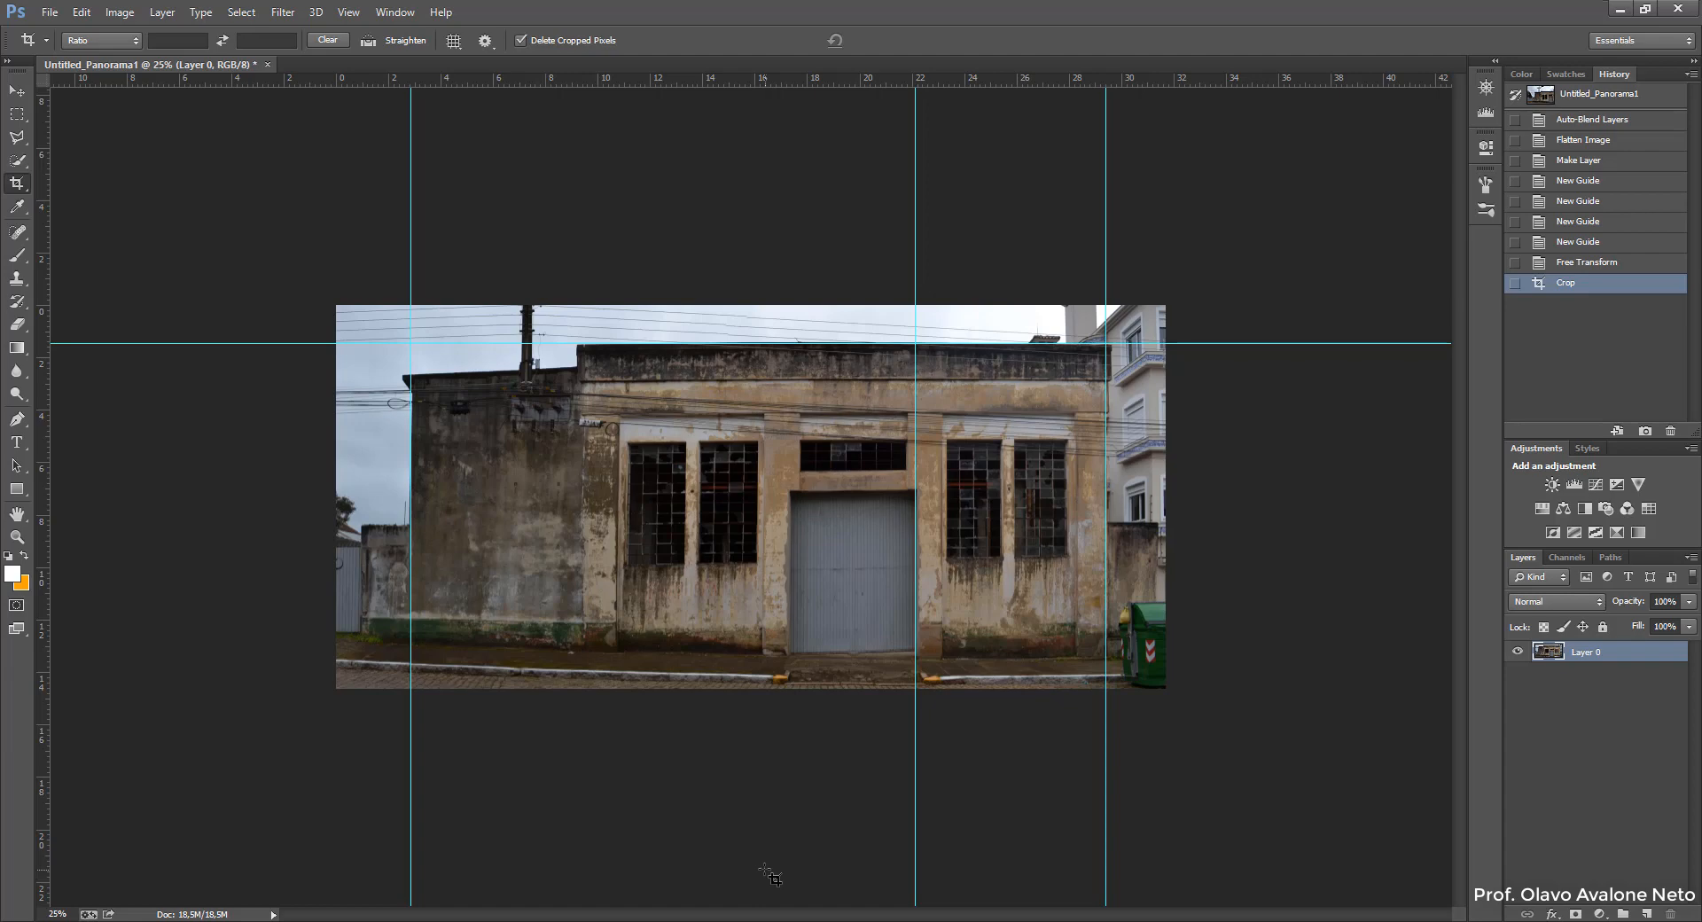
{"action": "left_click", "coordinate": [80, 12]}
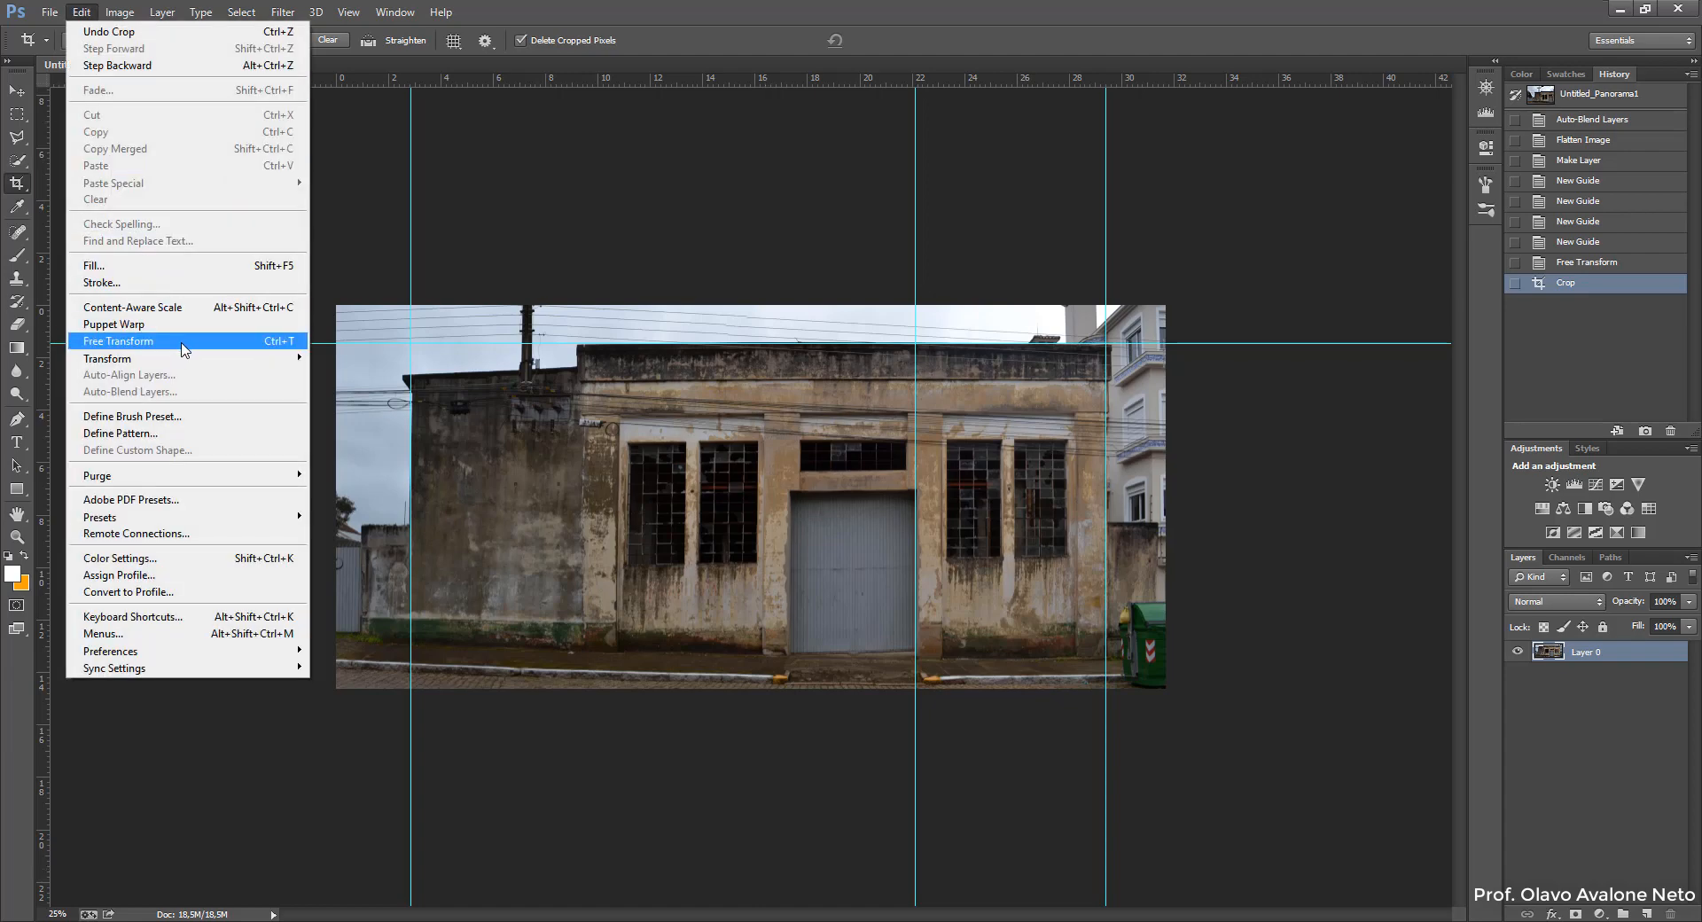
{"action": "left_click", "coordinate": [1332, 766]}
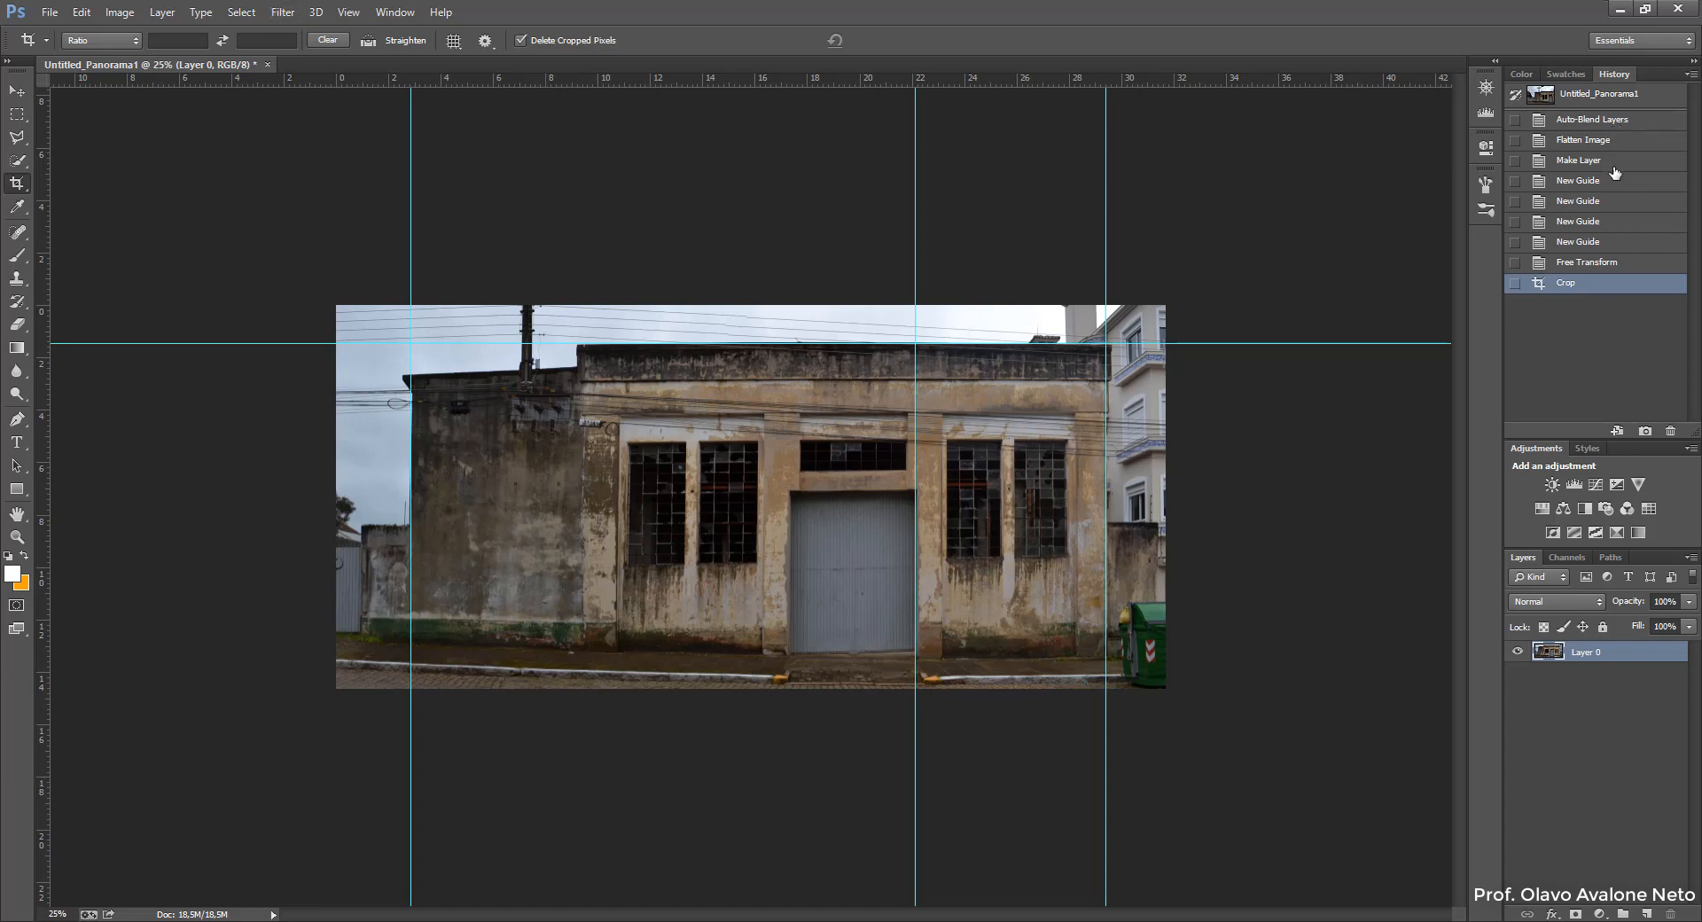
{"action": "left_click", "coordinate": [283, 12]}
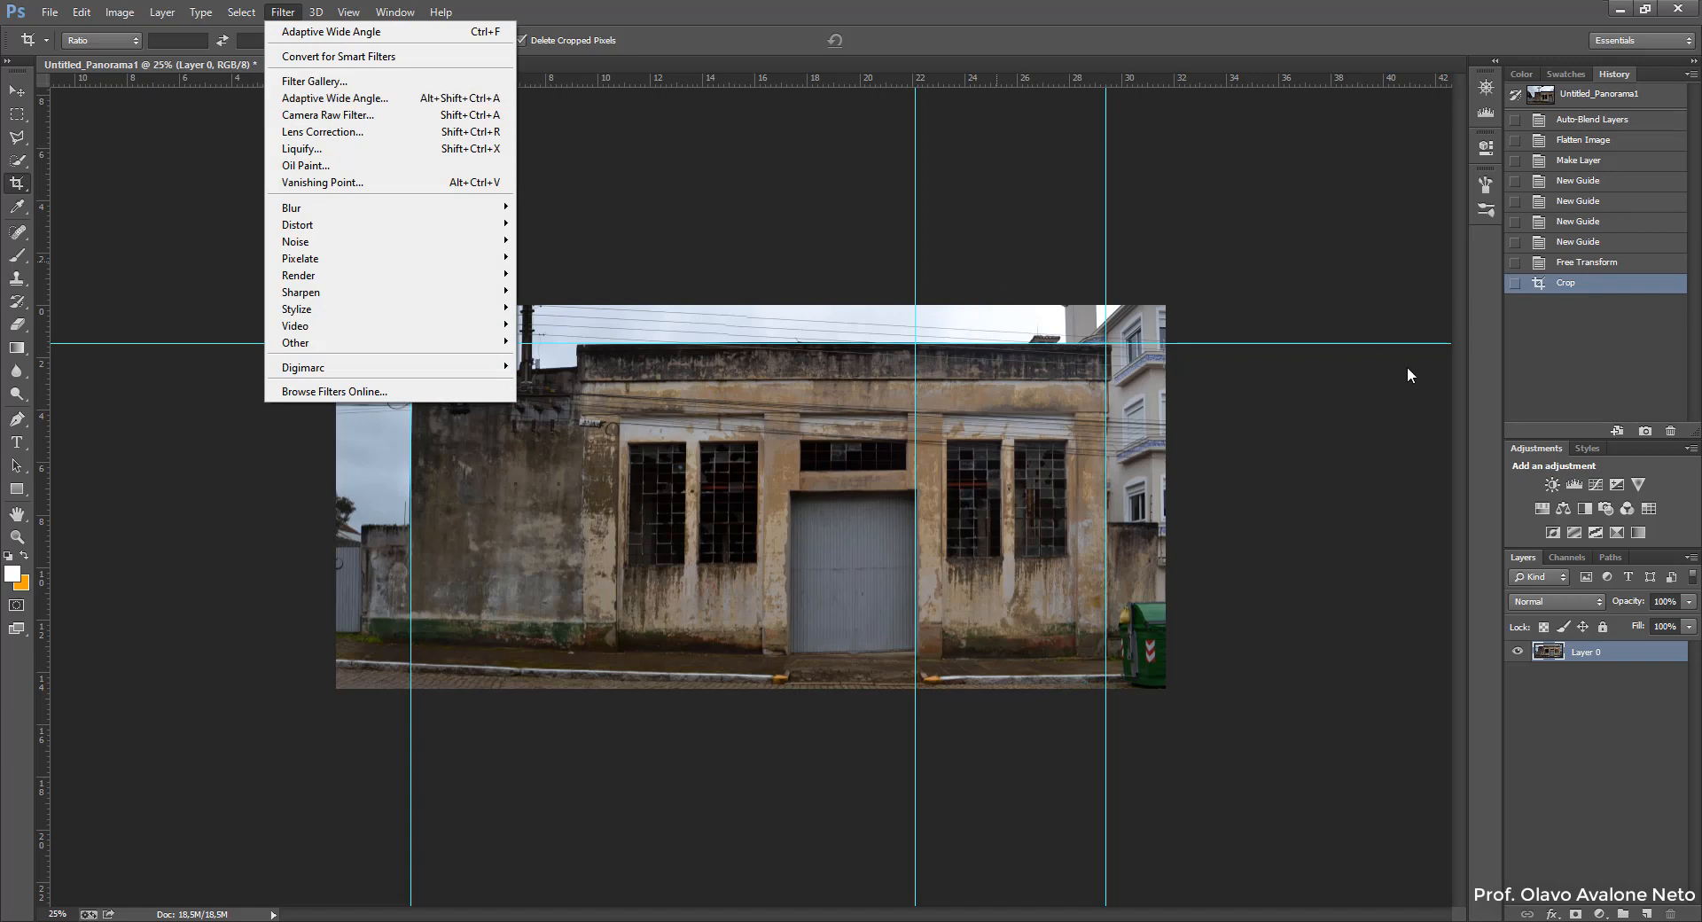
{"action": "left_click", "coordinate": [1608, 369]}
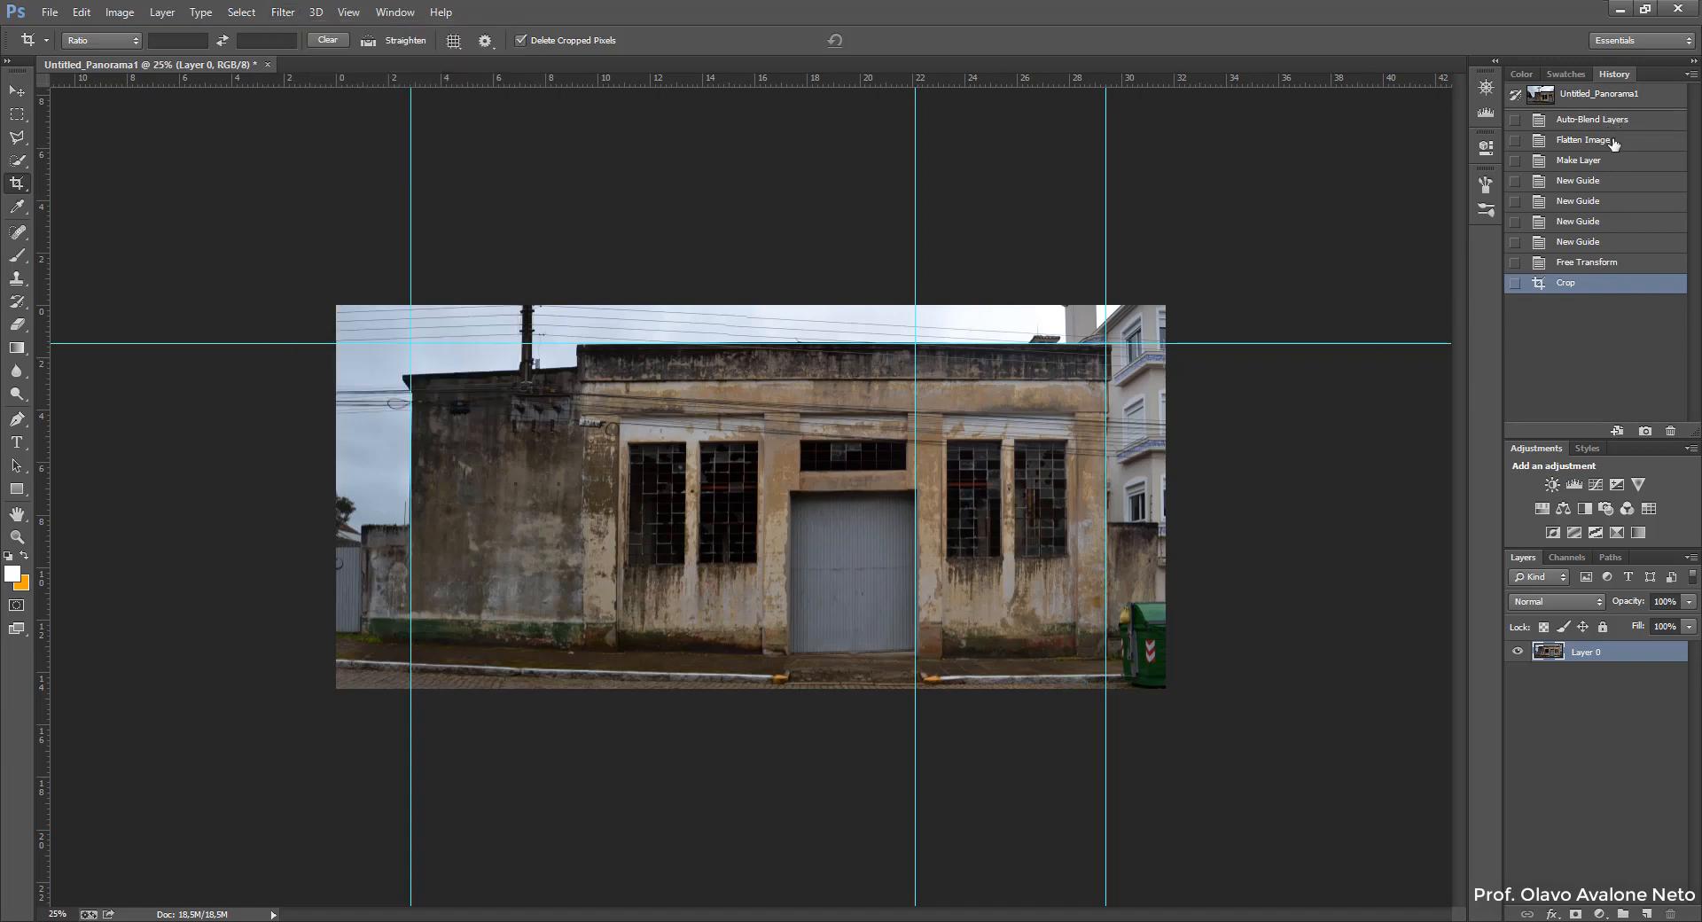
Step: Revert the image to its Flatten Image history state and open the Adaptive Wide Angle filter with Panorama correction
{"action": "left_click", "coordinate": [1584, 140]}
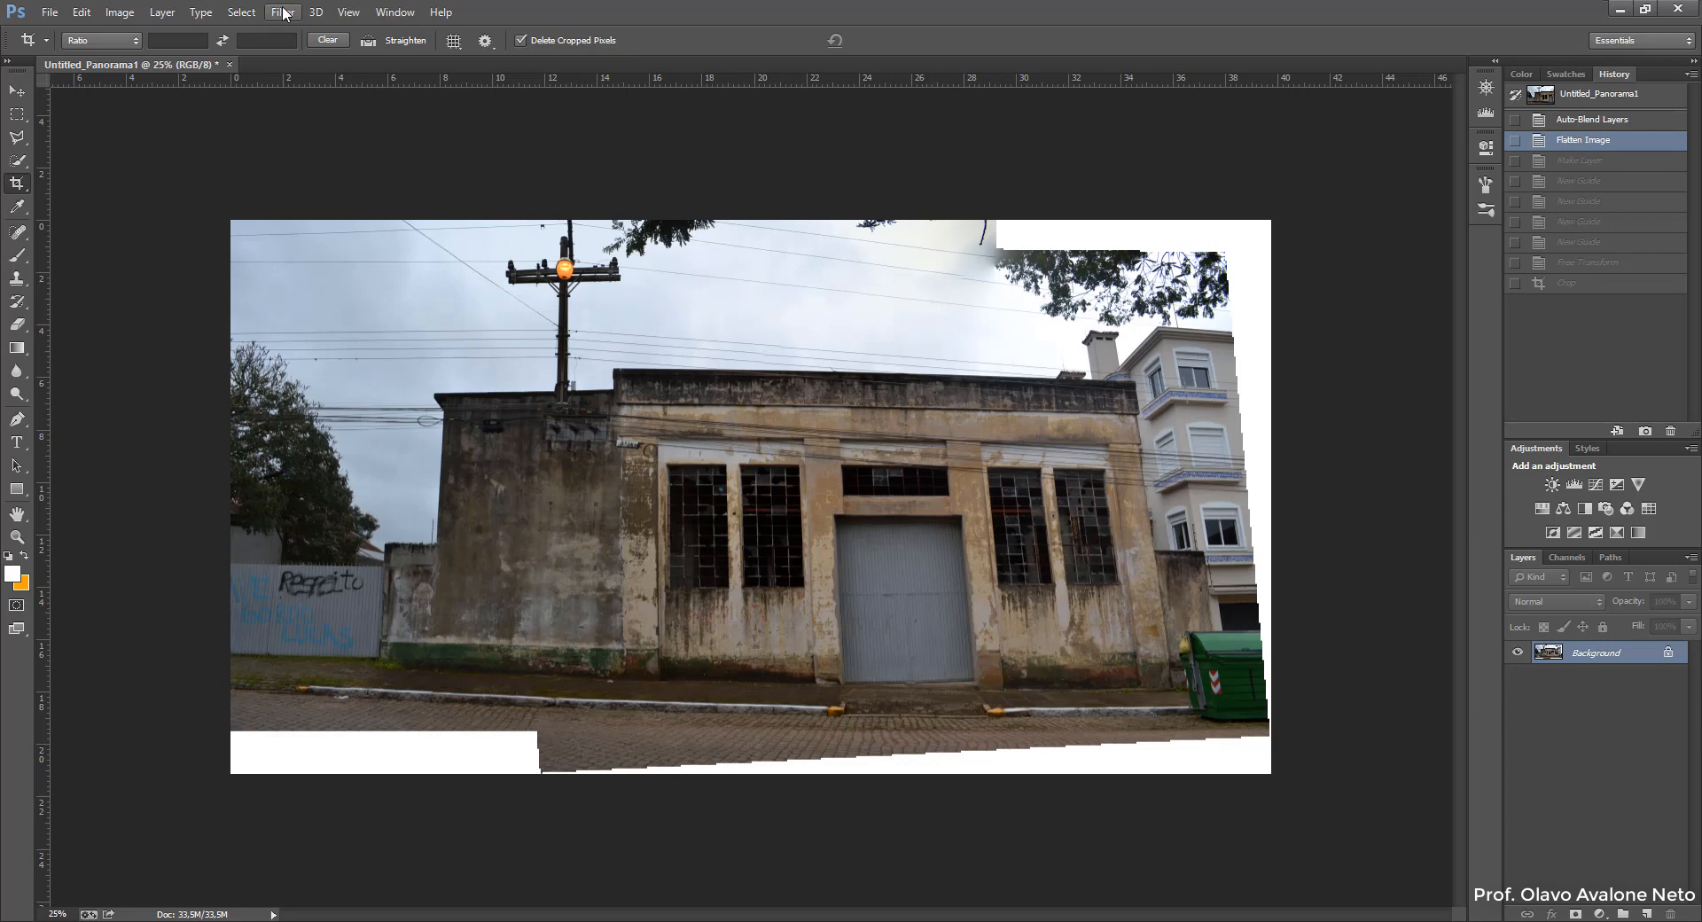
{"action": "left_click", "coordinate": [315, 11]}
{"action": "mouse_move", "coordinate": [283, 11]}
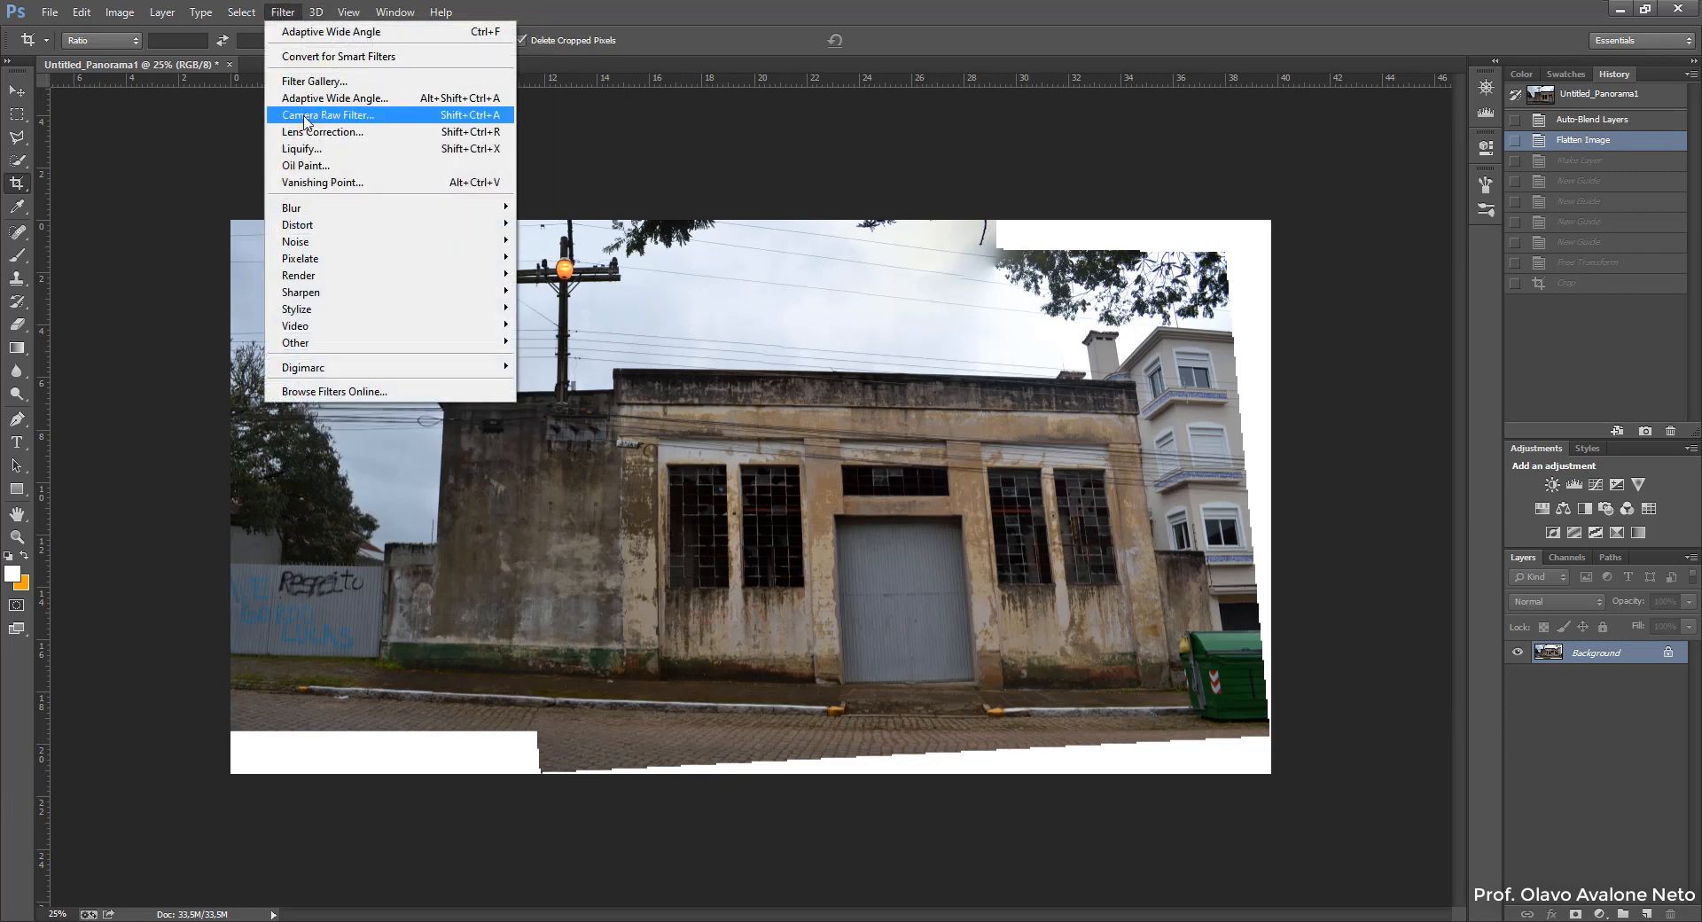
{"action": "left_click", "coordinate": [304, 99]}
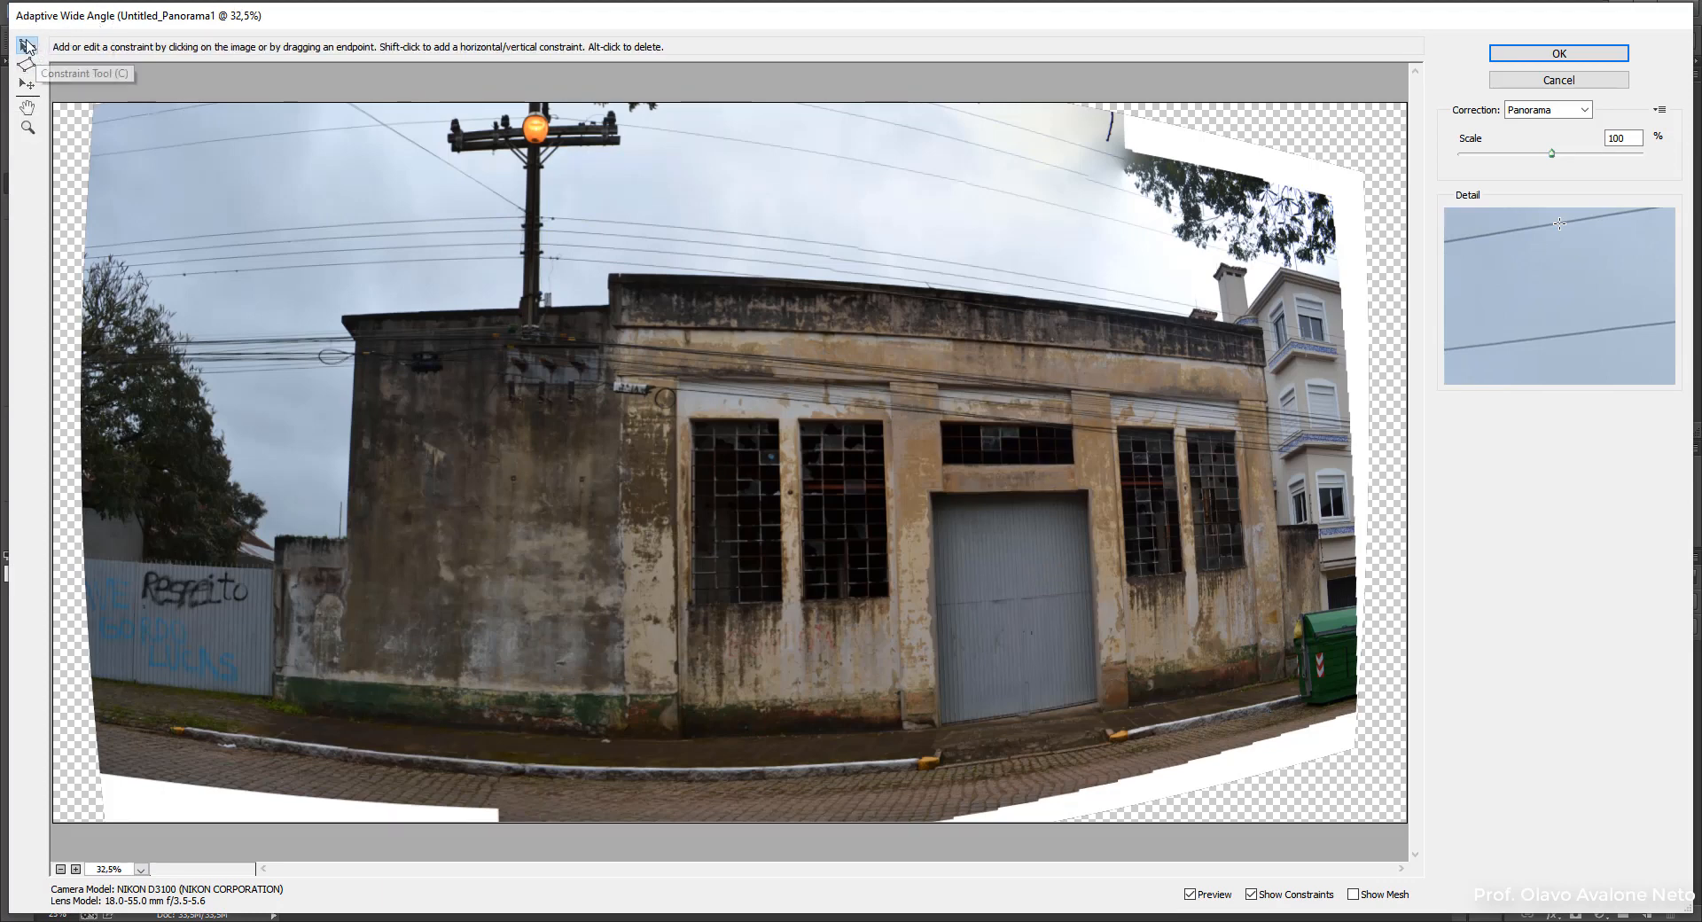
{"action": "left_click", "coordinate": [1545, 111]}
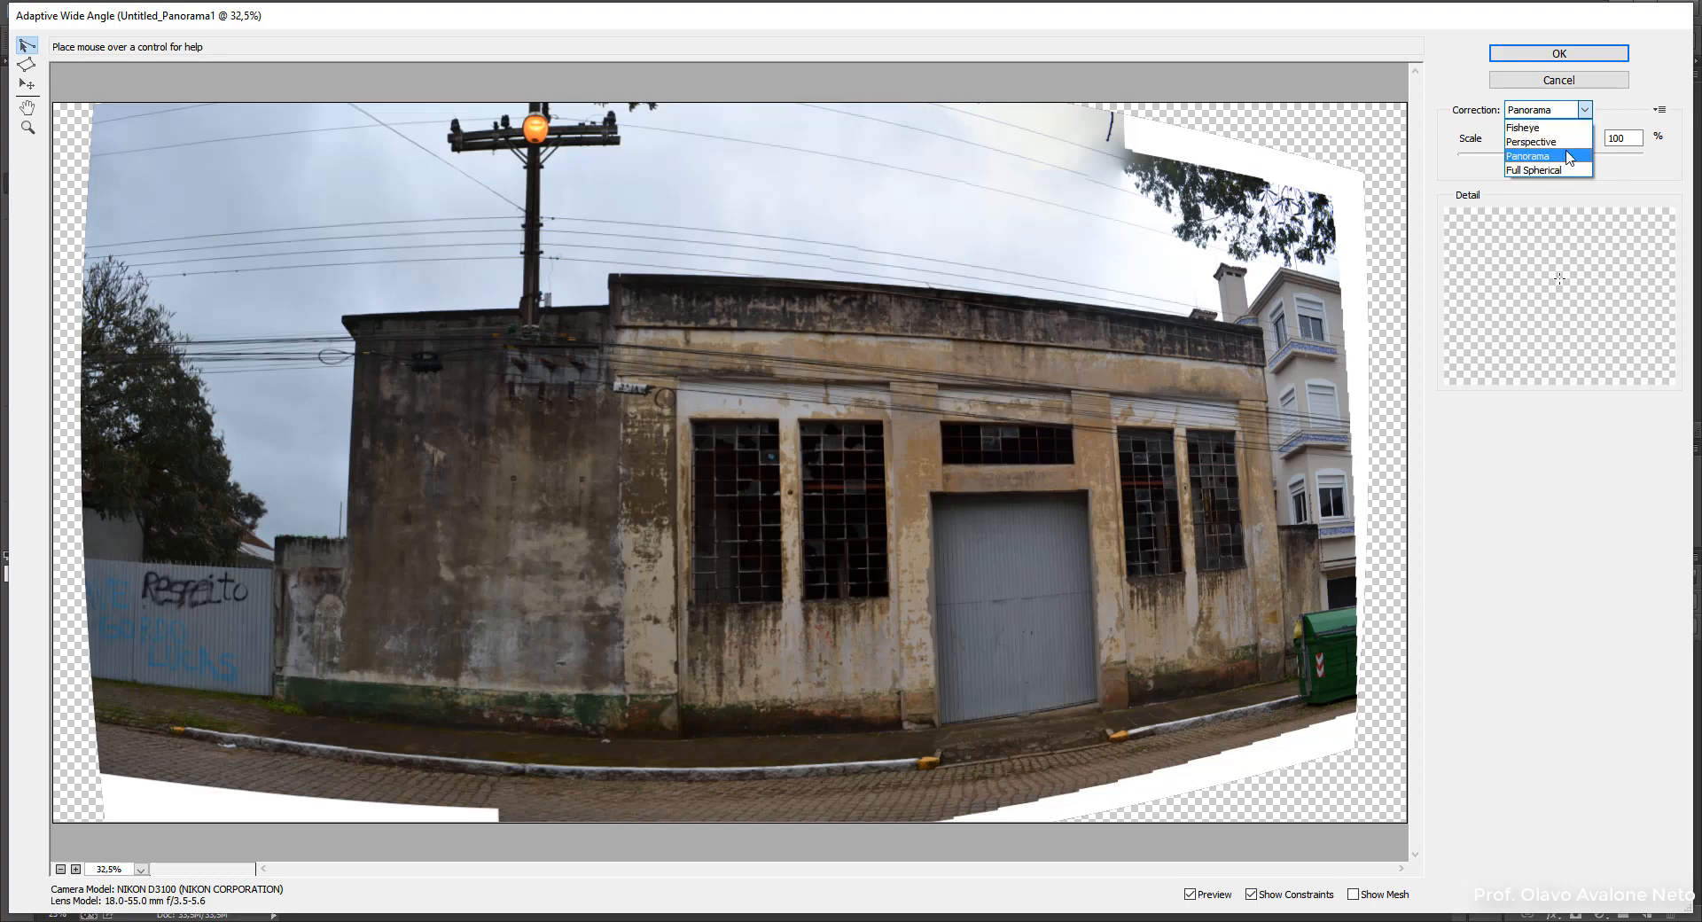
{"action": "left_click", "coordinate": [1567, 157]}
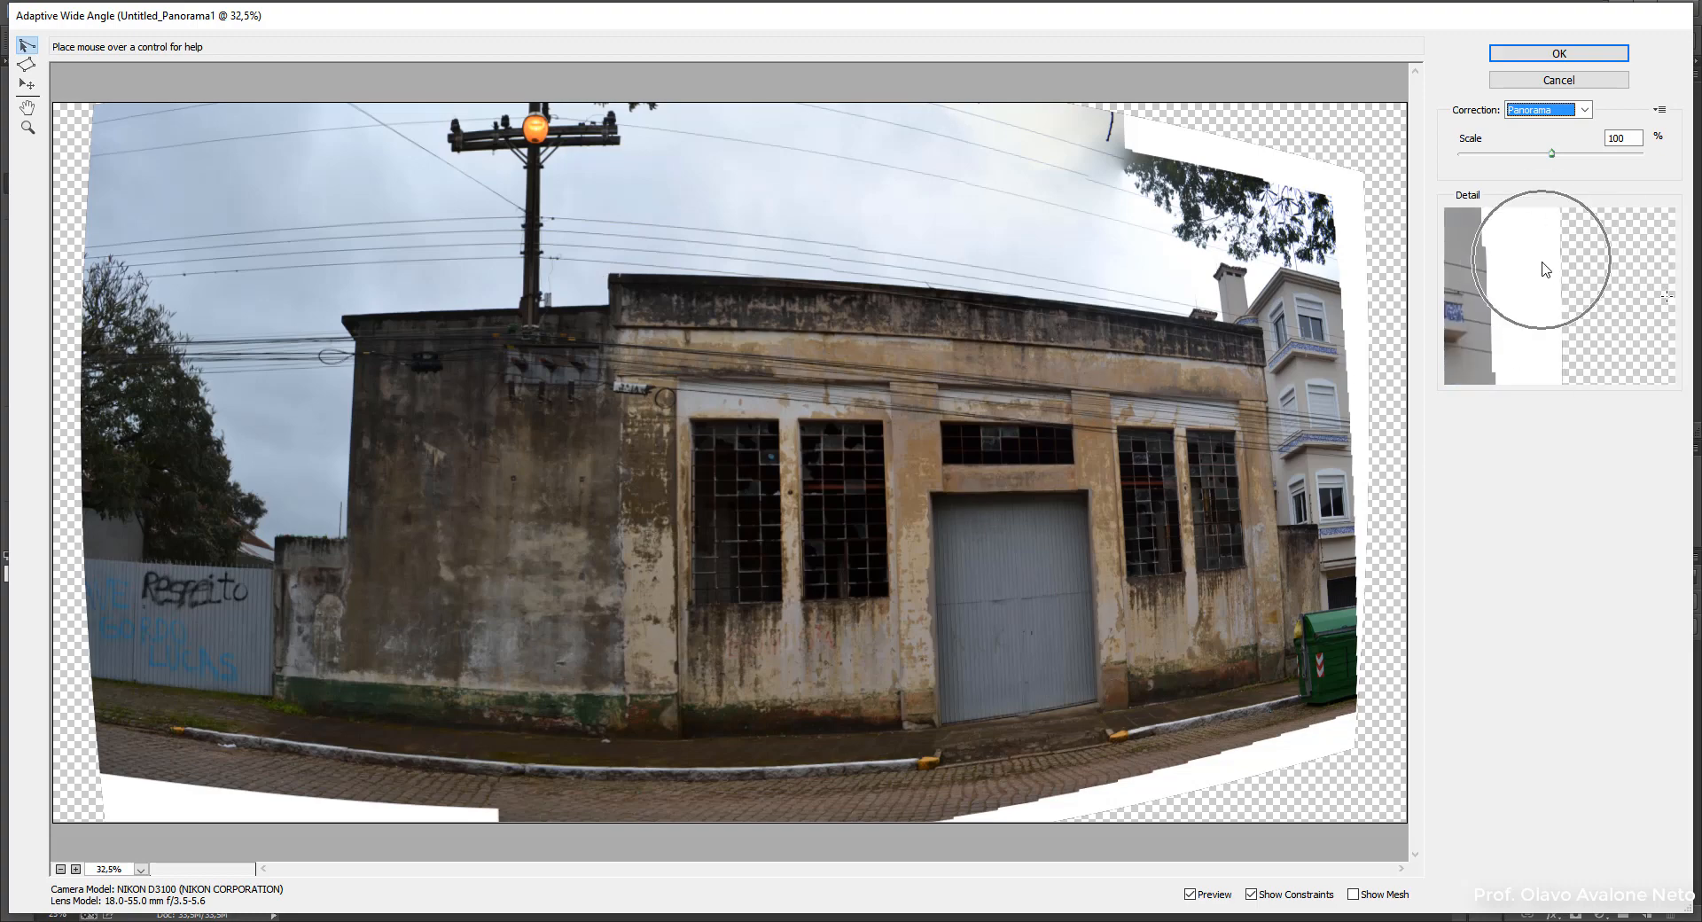
Step: Try free constraints along the taller facade's roofline and down the pilaster edge beside its first window, and delete both
{"action": "left_click", "coordinate": [610, 273]}
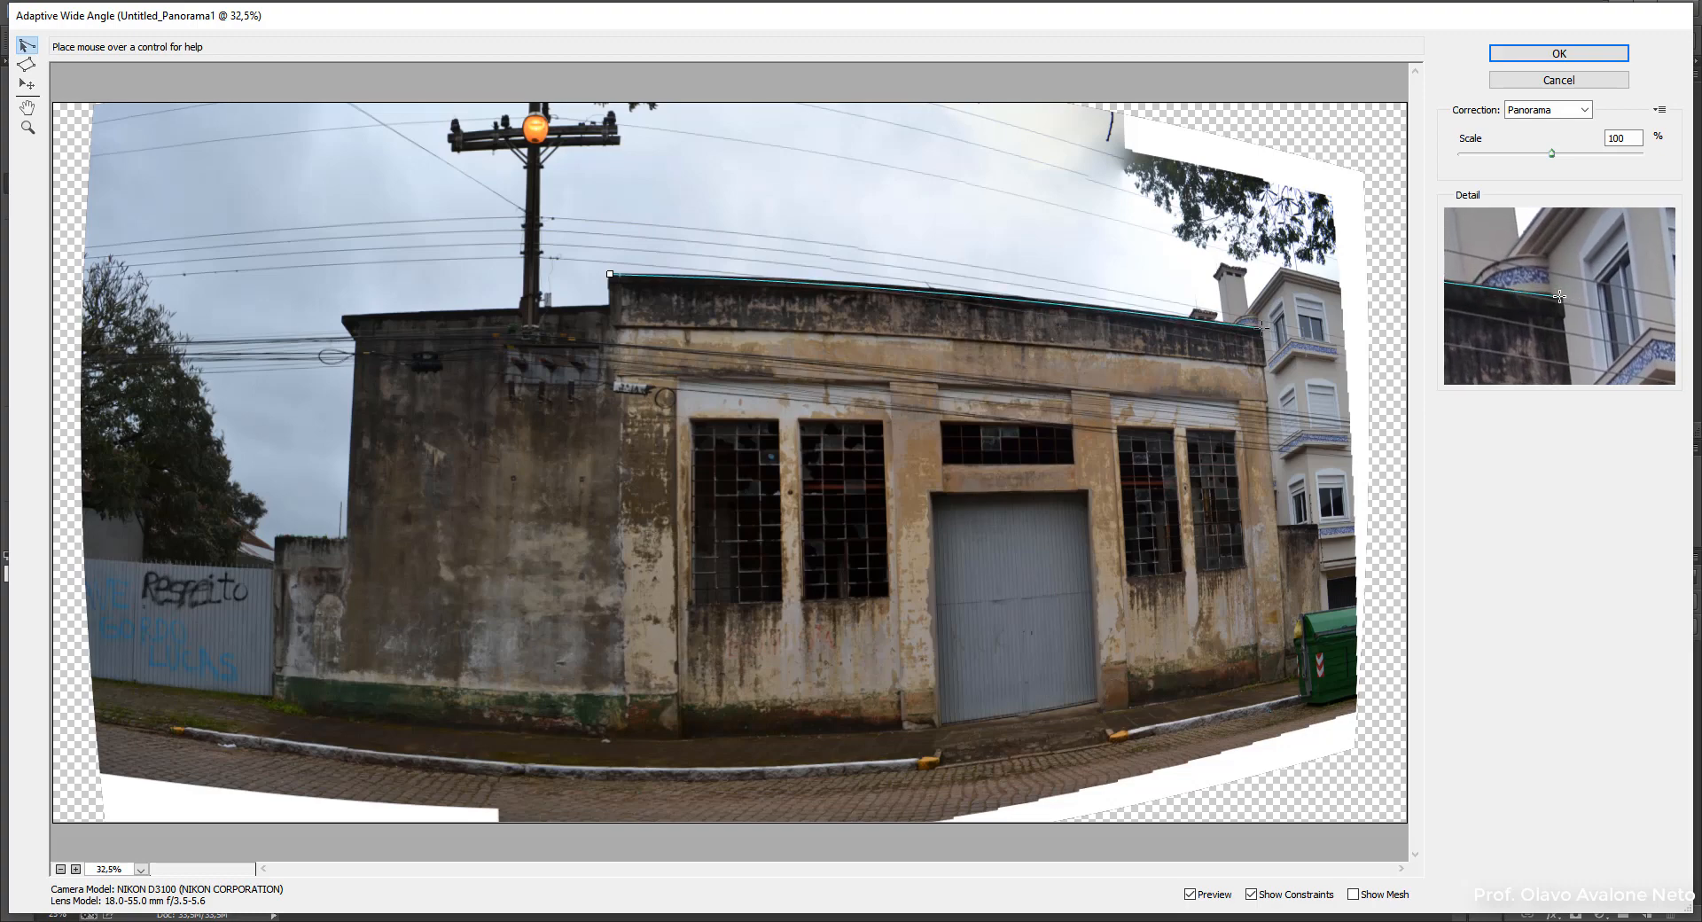
{"action": "left_click", "coordinate": [1263, 326]}
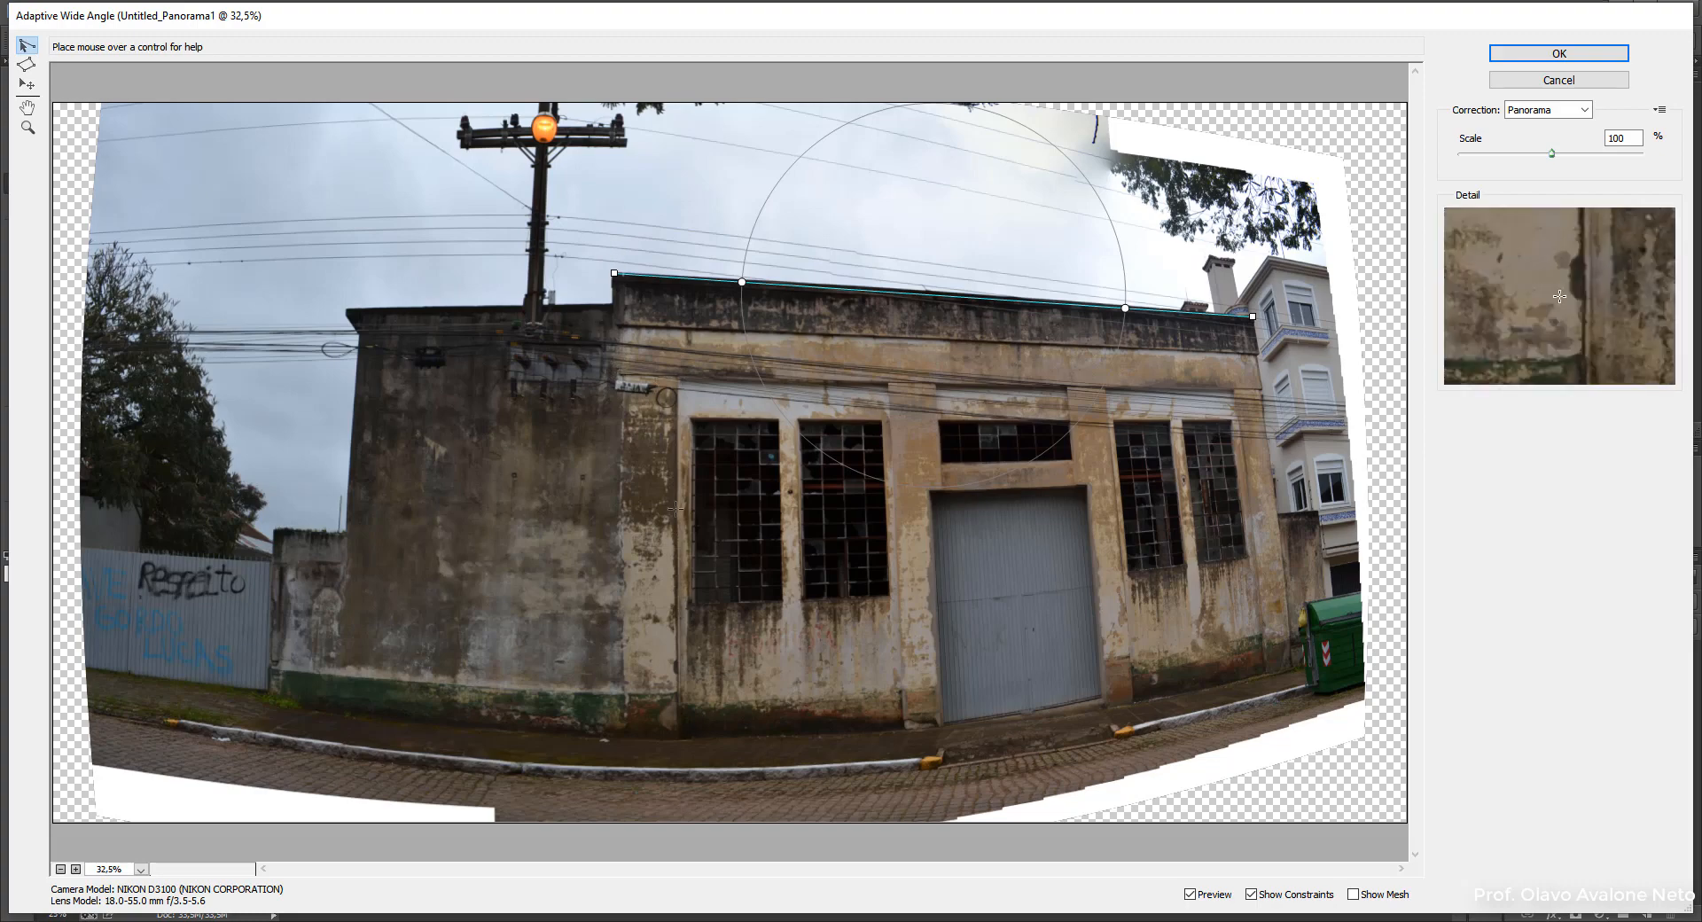
{"action": "left_click", "coordinate": [679, 375]}
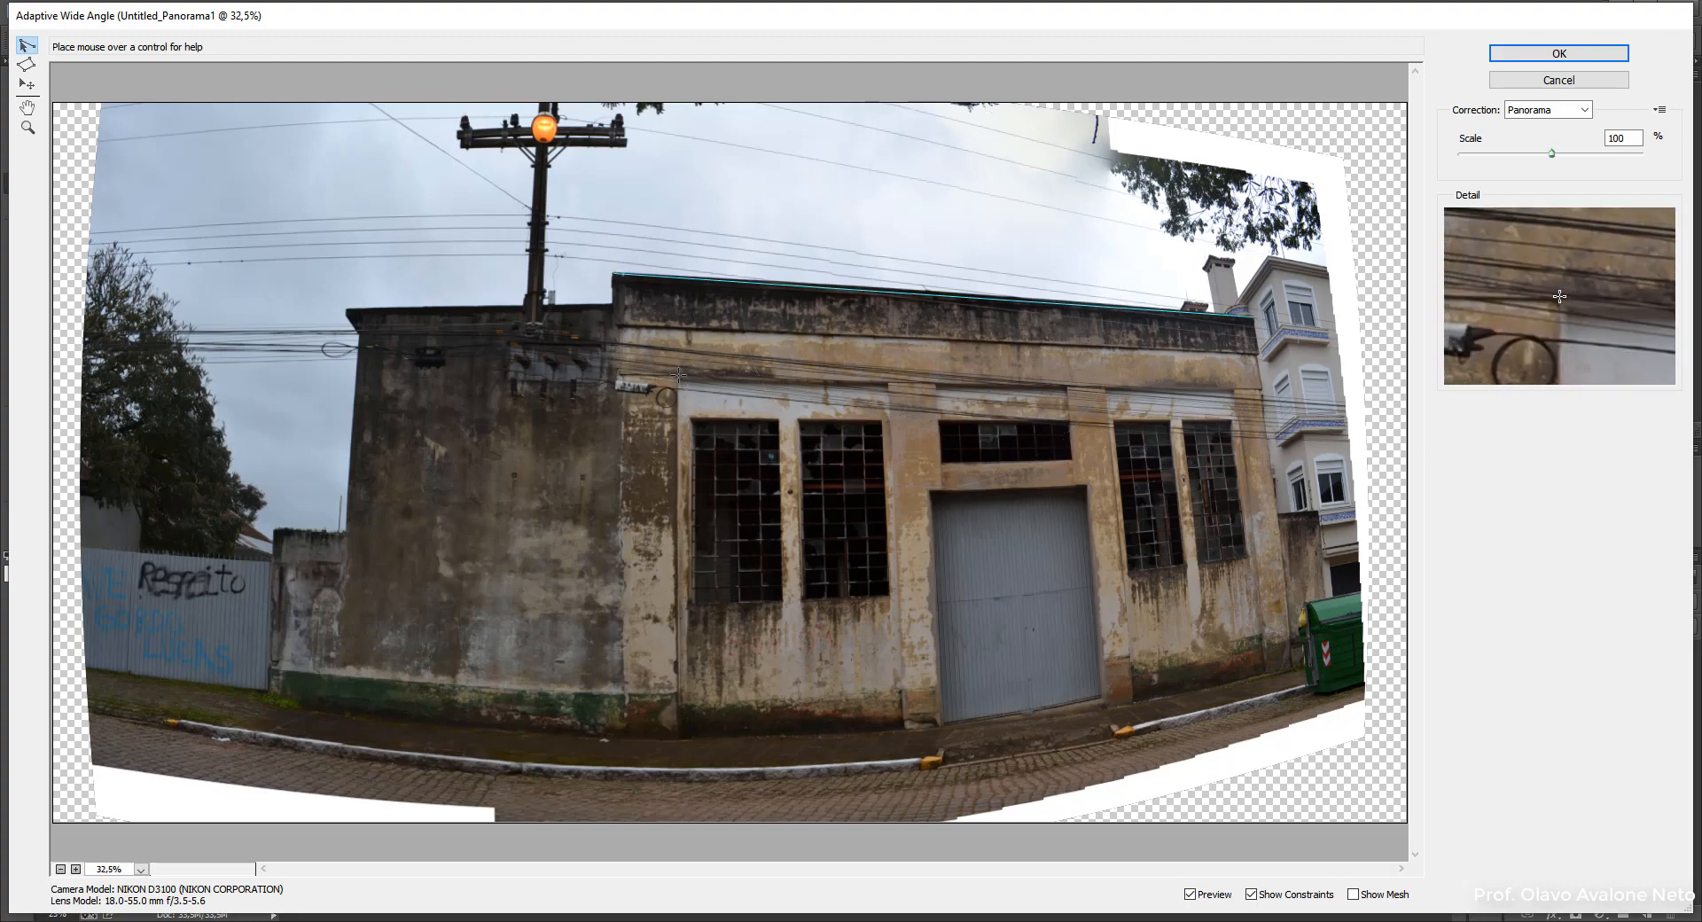
{"action": "left_click", "coordinate": [677, 738]}
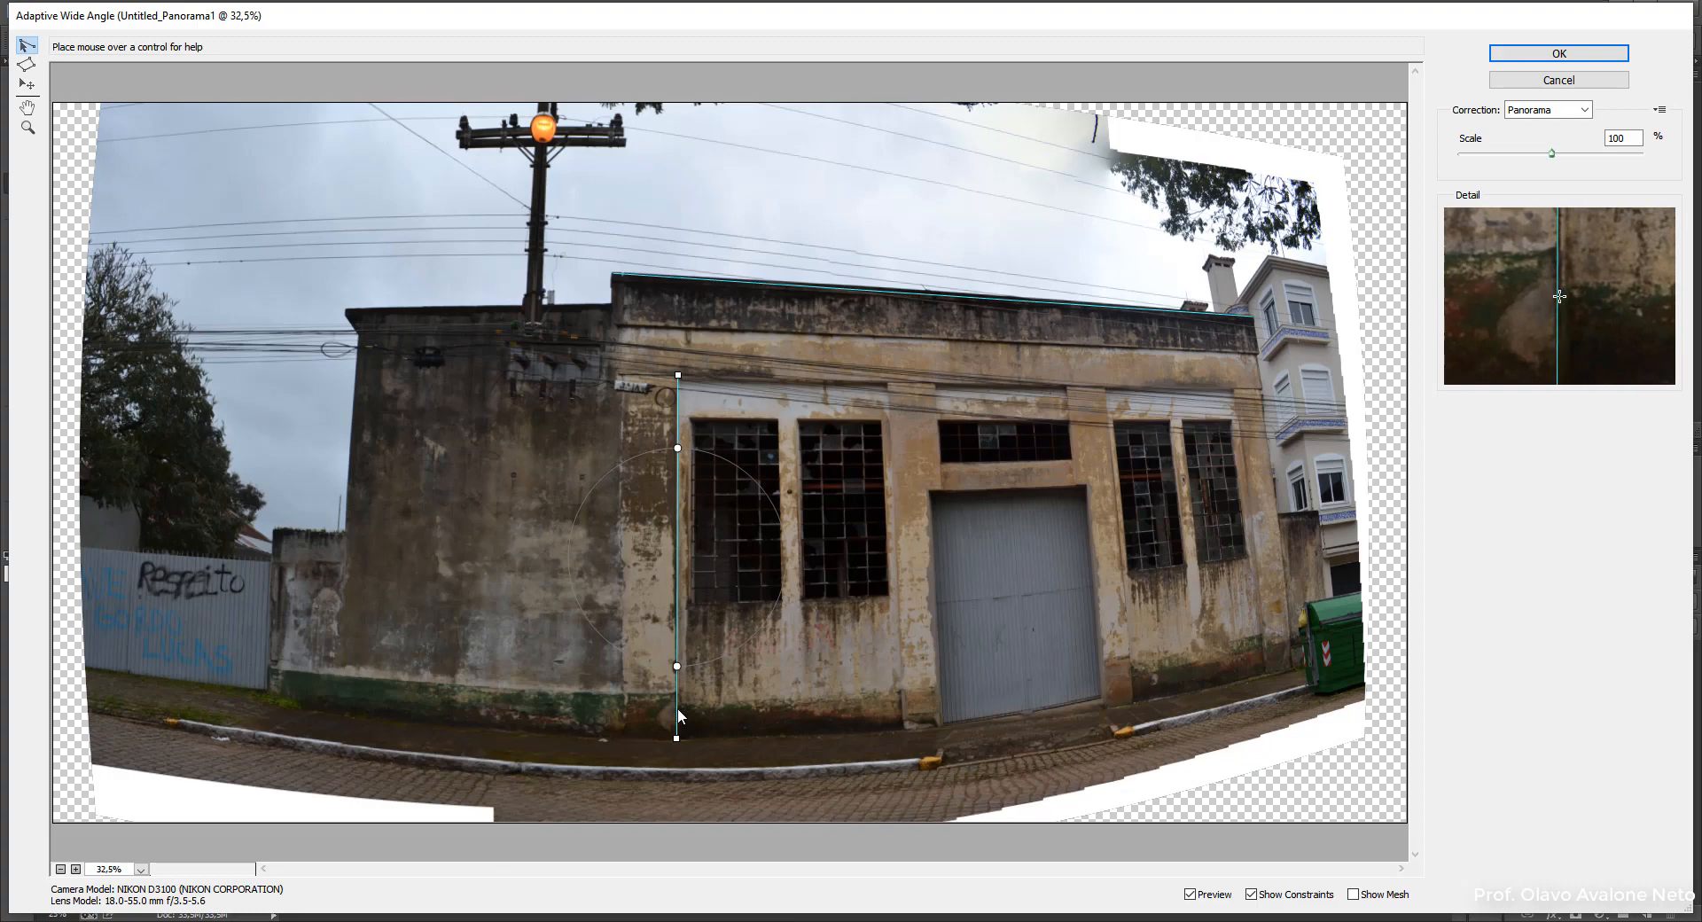
{"action": "key", "text": "Delete"}
{"action": "left_click", "coordinate": [692, 280]}
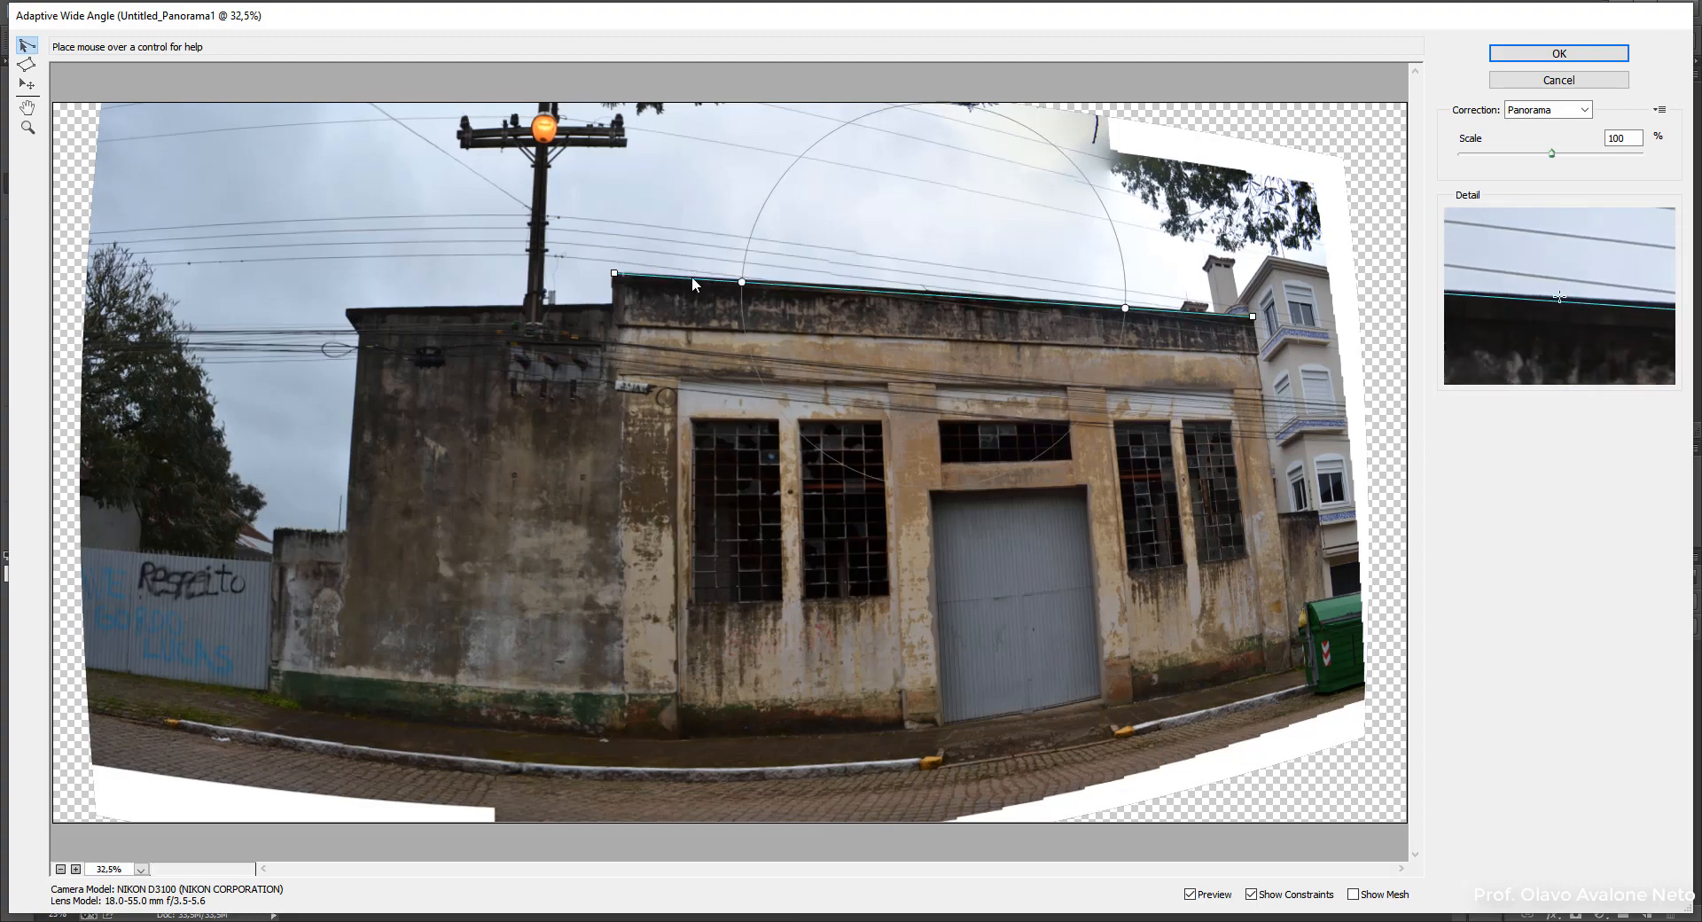
{"action": "key", "text": "Delete"}
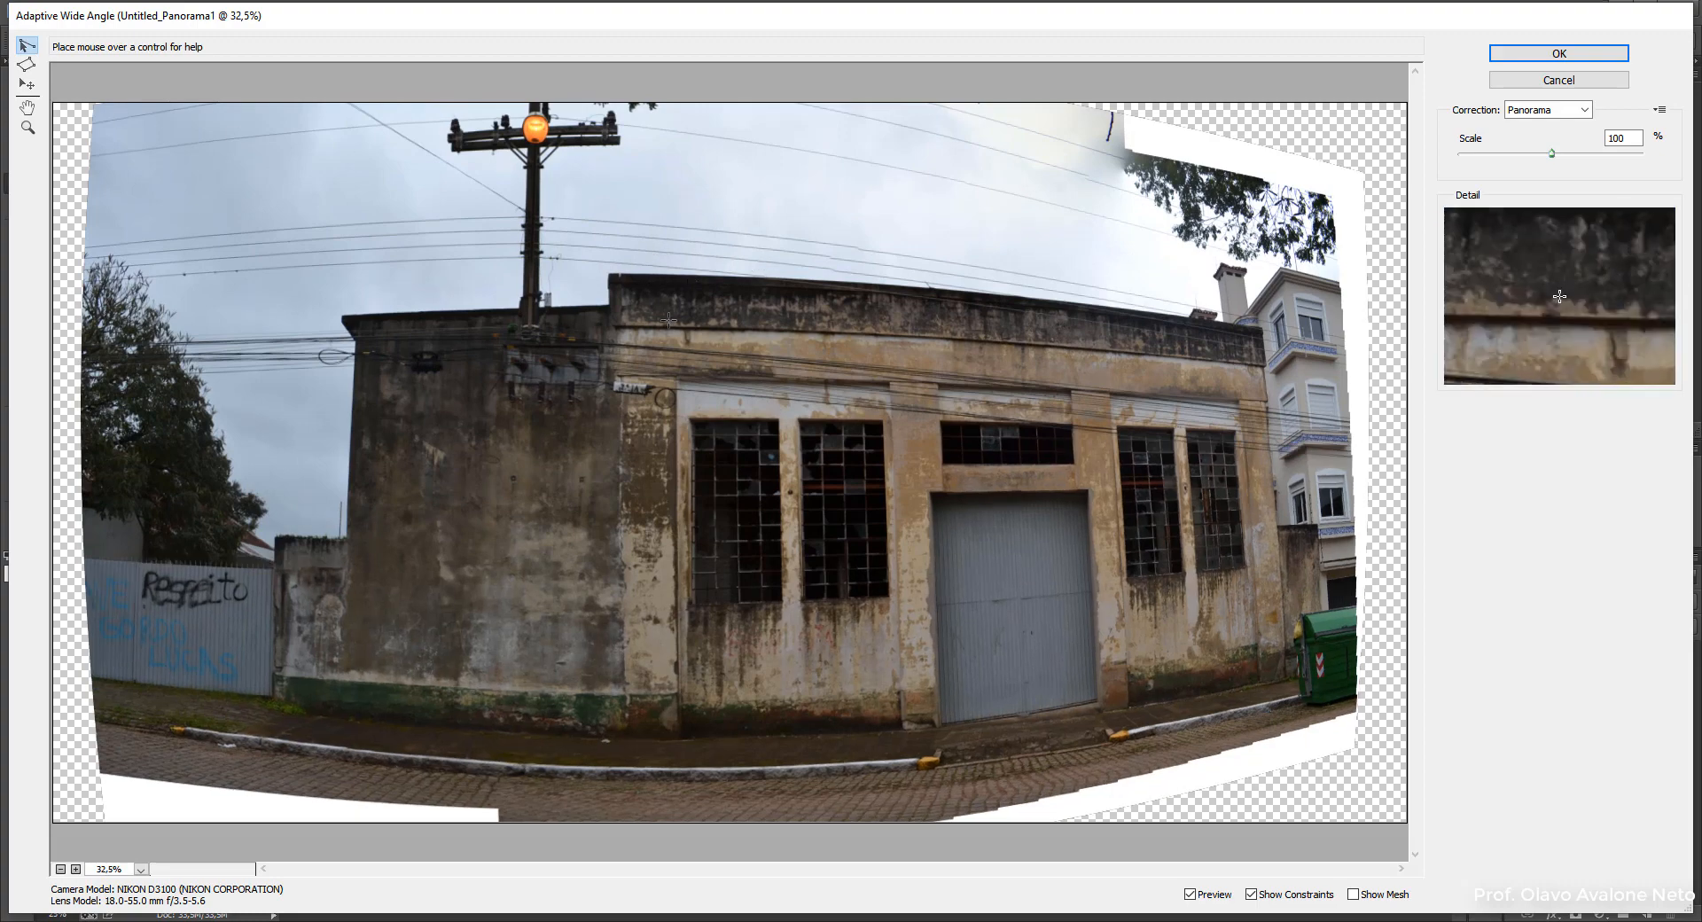
Step: Add a horizontal constraint along the cornice line below the taller facade's roof and extend its left end beyond the lower building's edge
{"action": "left_click", "coordinate": [610, 325]}
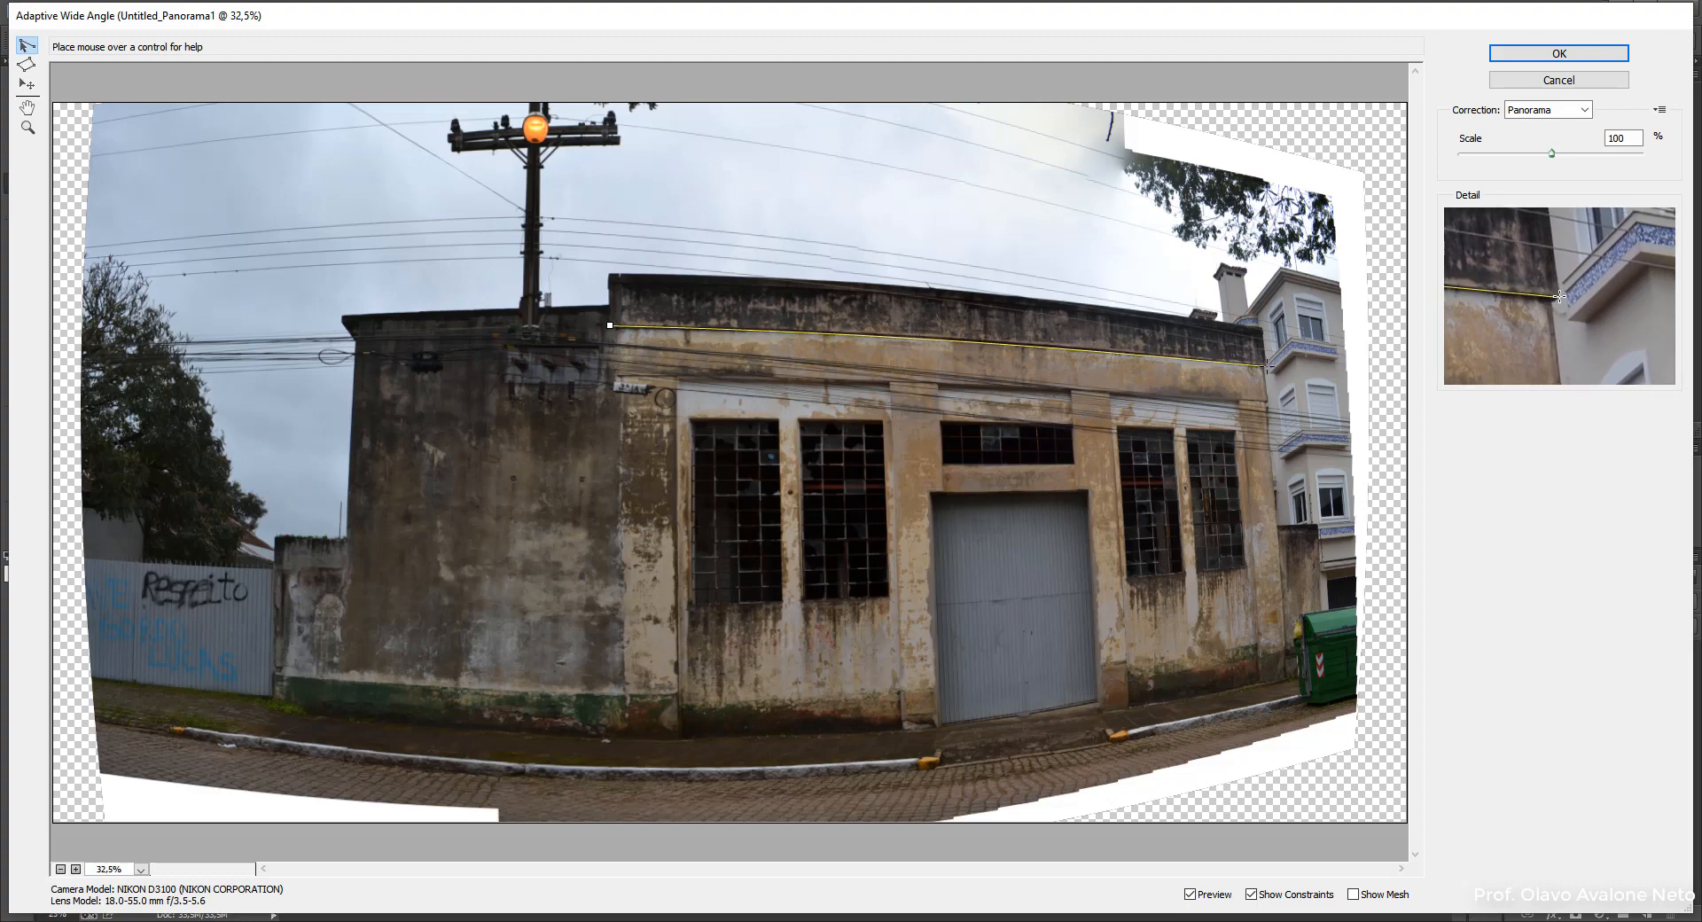
{"action": "left_click", "coordinate": [1268, 365]}
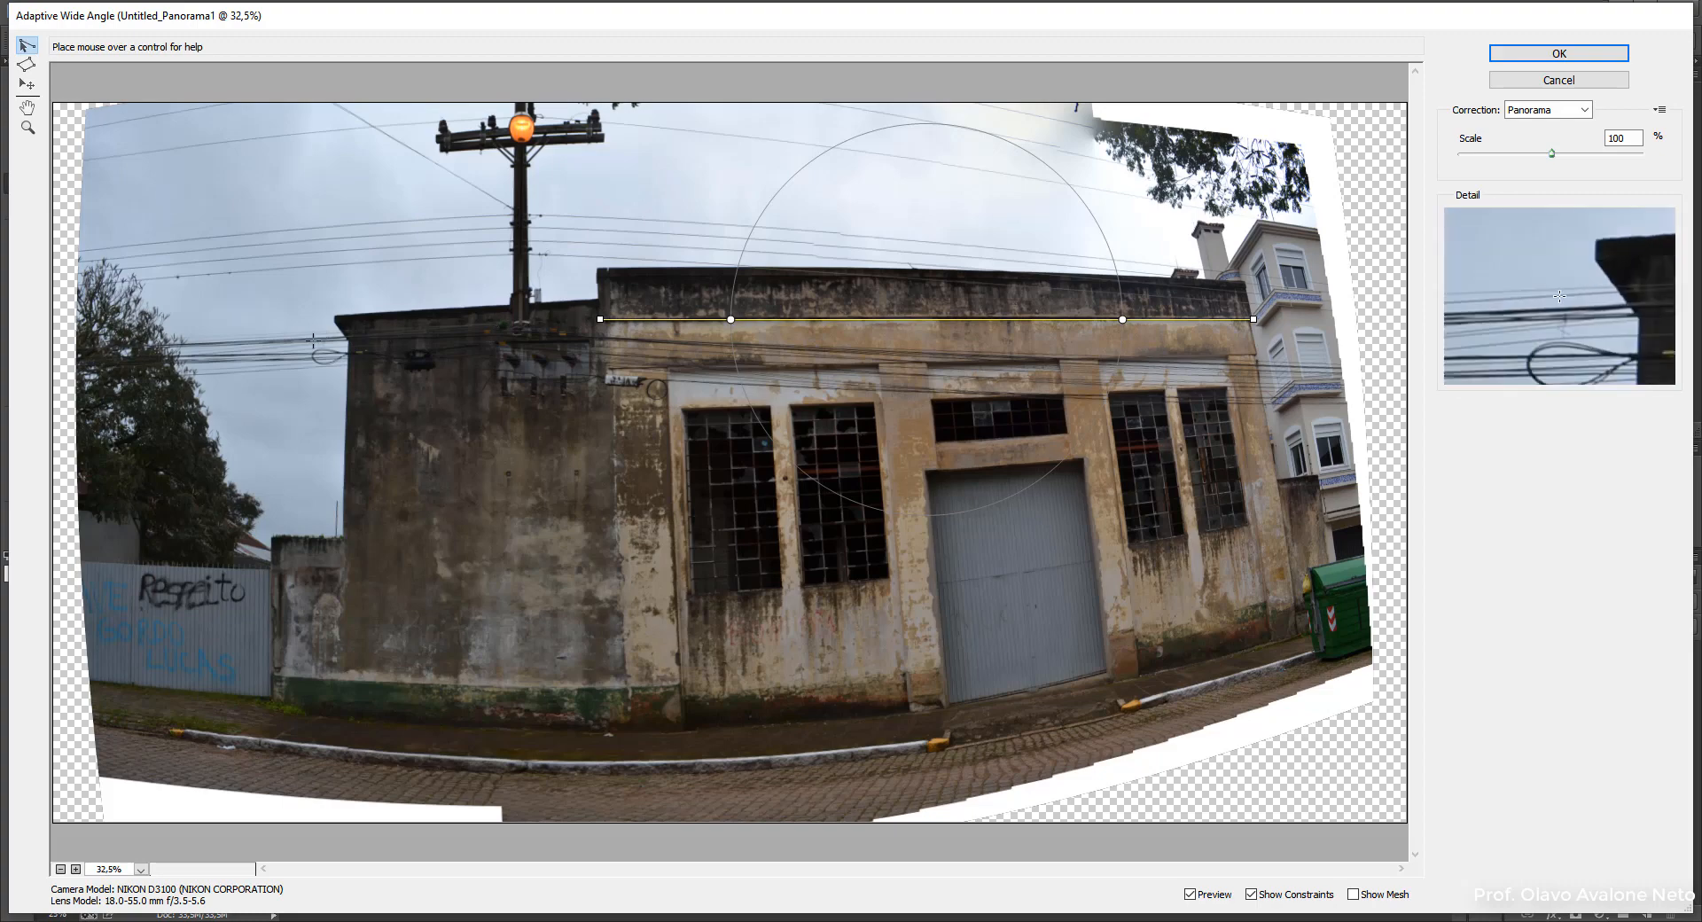
{"action": "left_click_drag", "start_coordinate": [601, 318], "coordinate": [310, 325]}
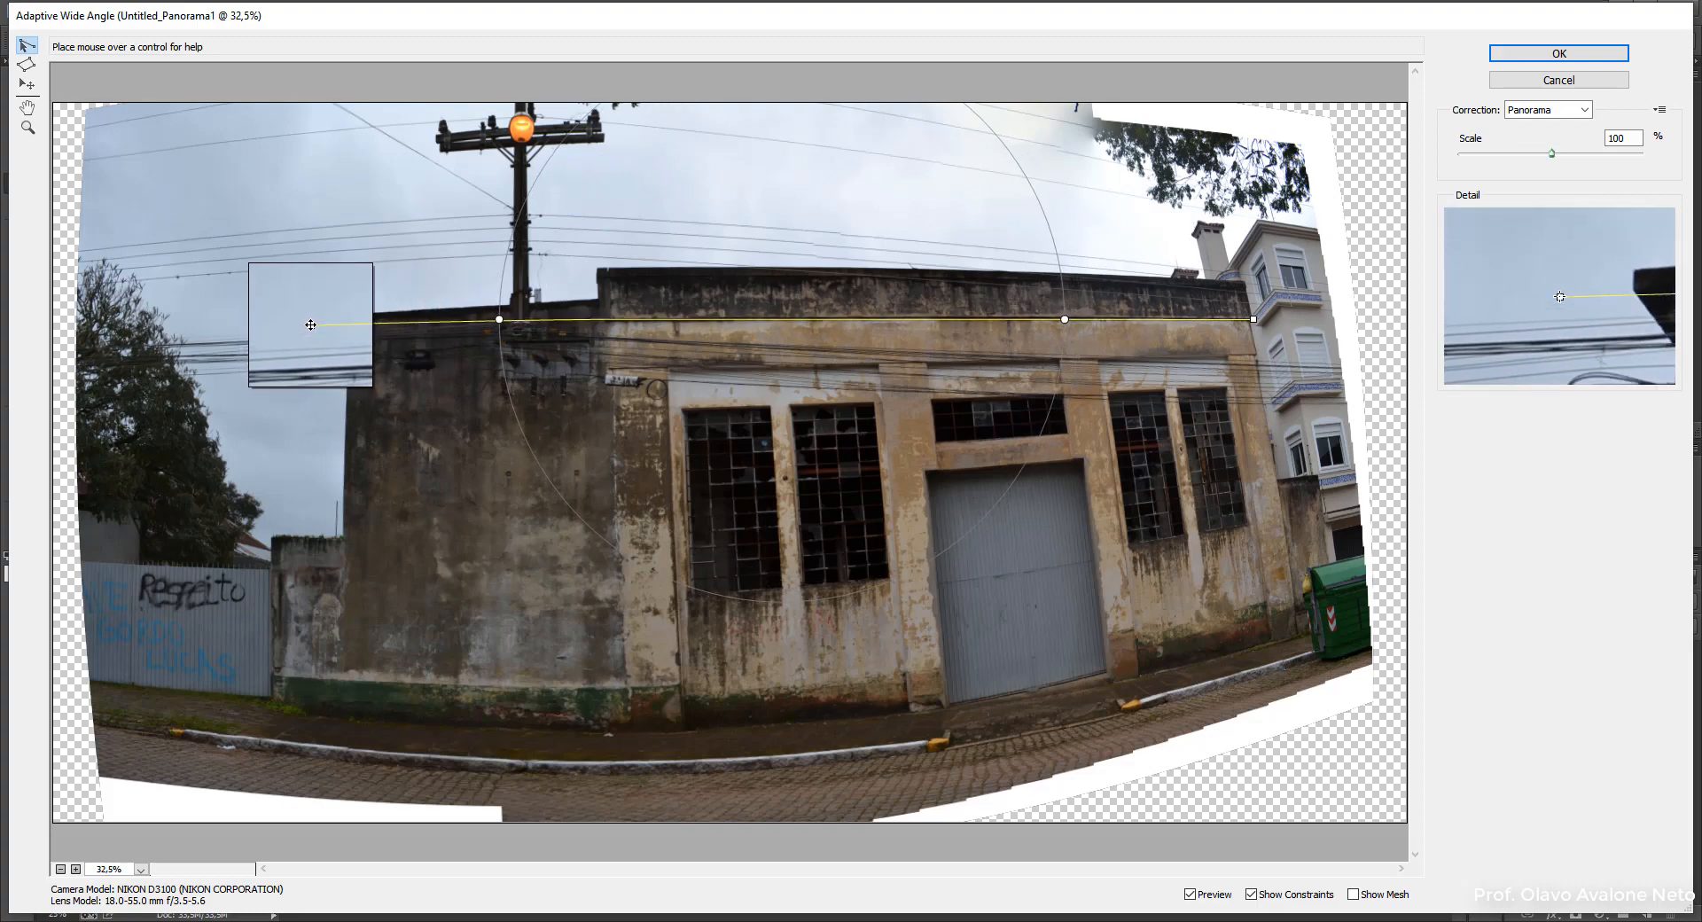
{"action": "left_click_drag", "start_coordinate": [310, 324], "coordinate": [313, 324]}
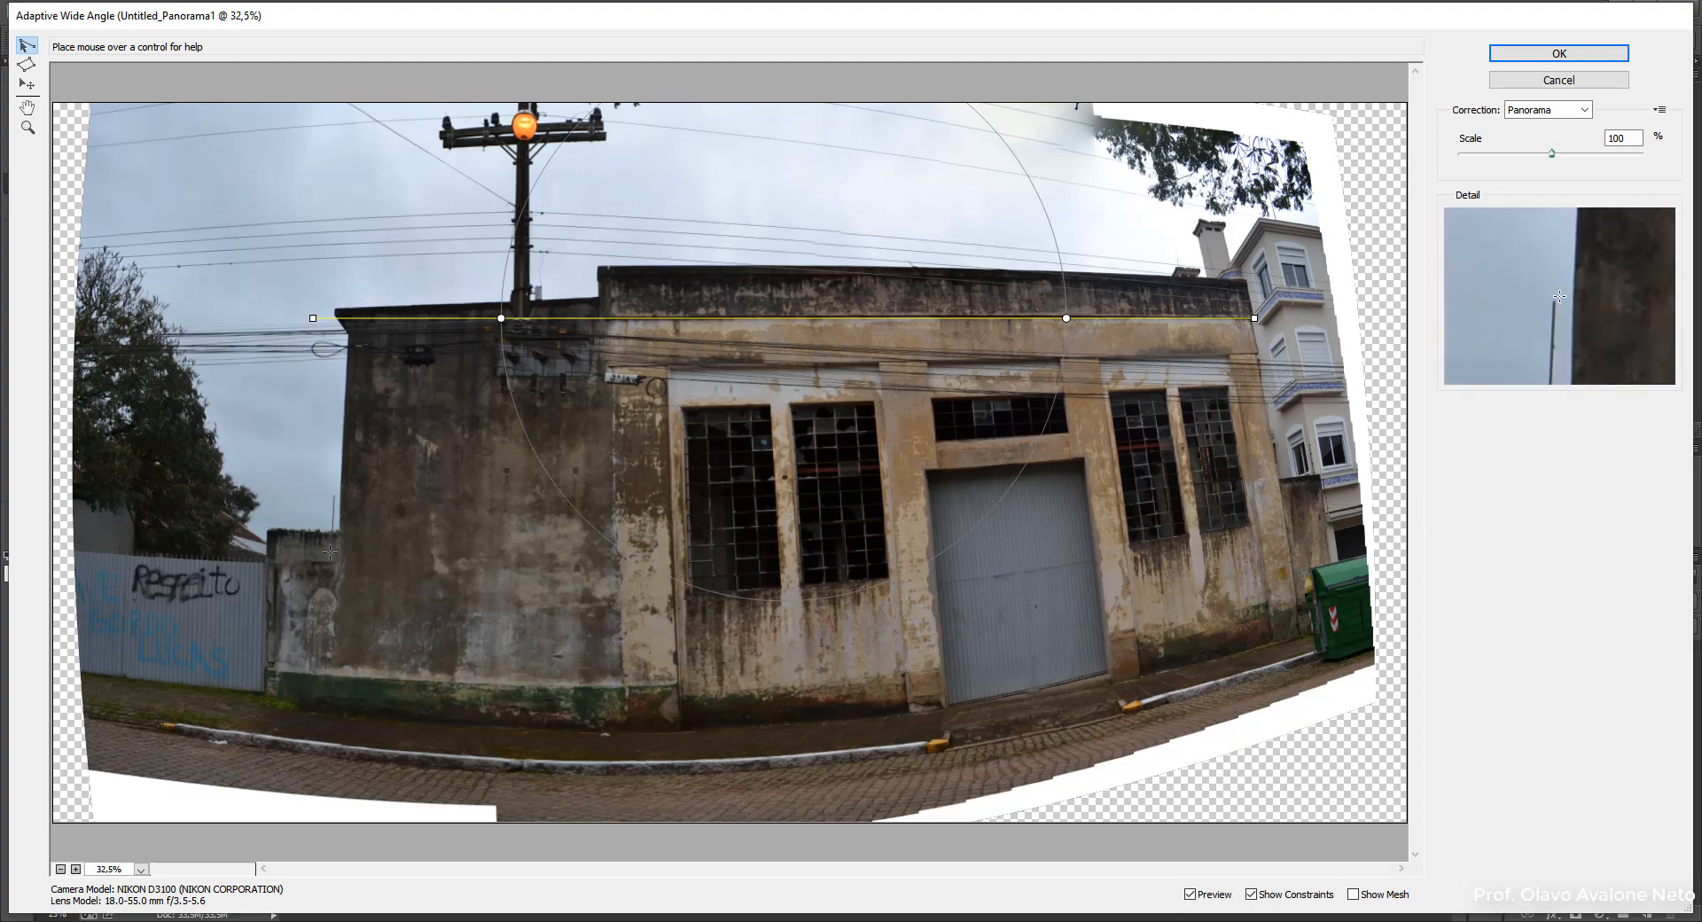
Step: Add a vertical constraint along the taller facade's left edge, from the curb up to the roof corner, and fine-tune its lower end
{"action": "mouse_move", "coordinate": [589, 921]}
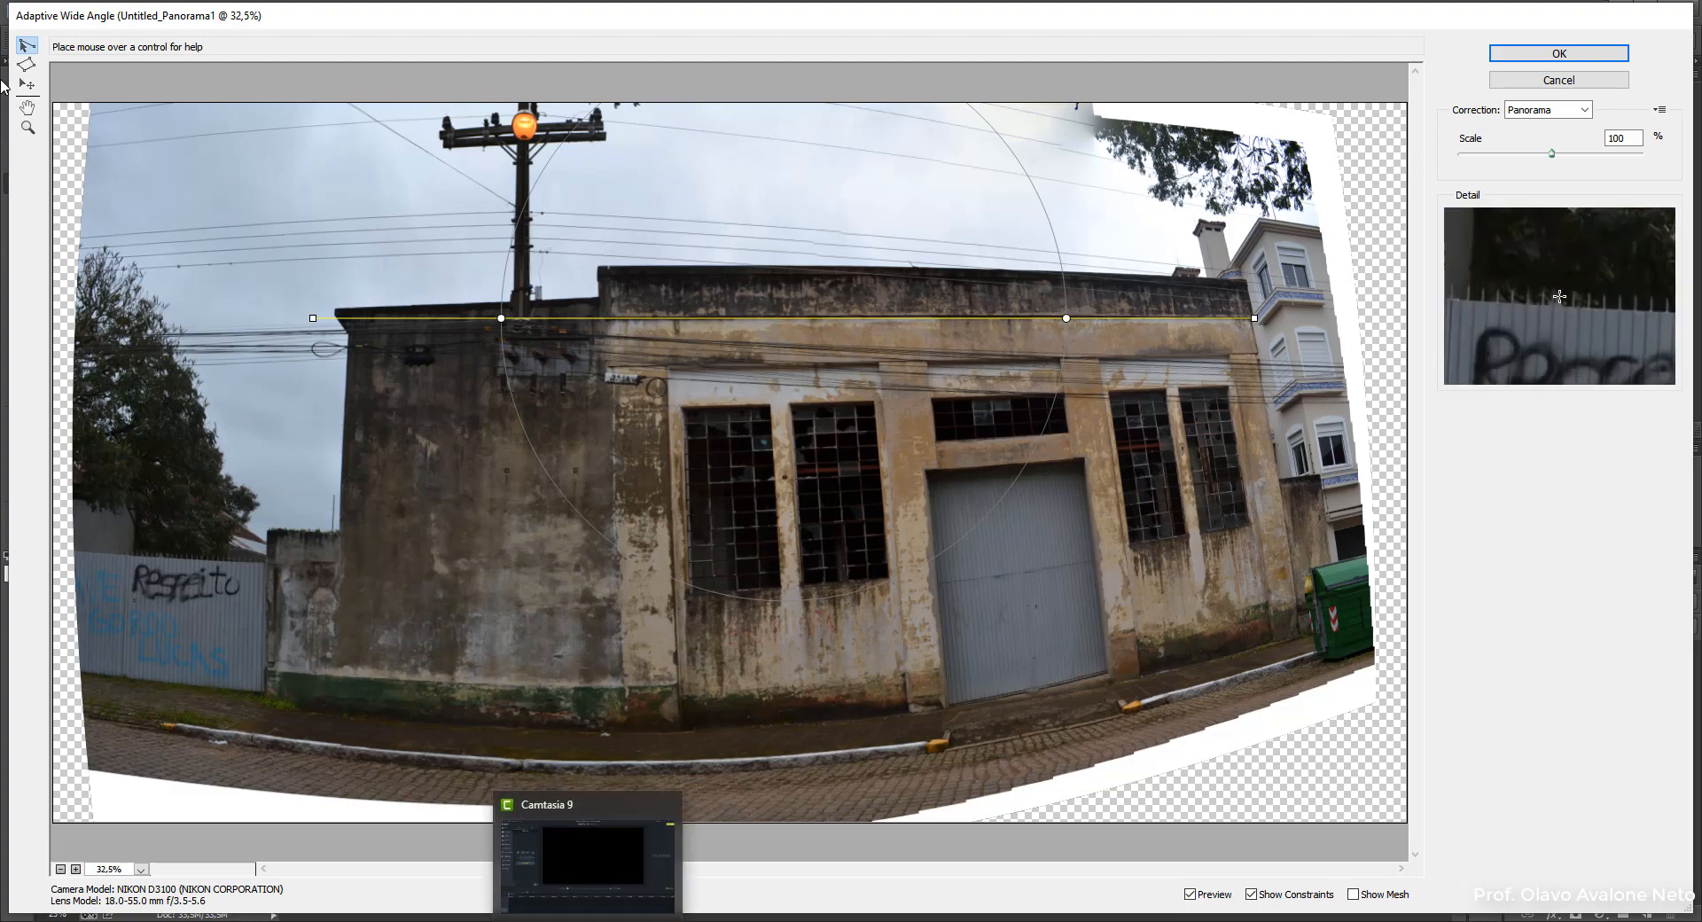
{"action": "left_click", "coordinate": [625, 764]}
{"action": "left_click", "coordinate": [624, 764]}
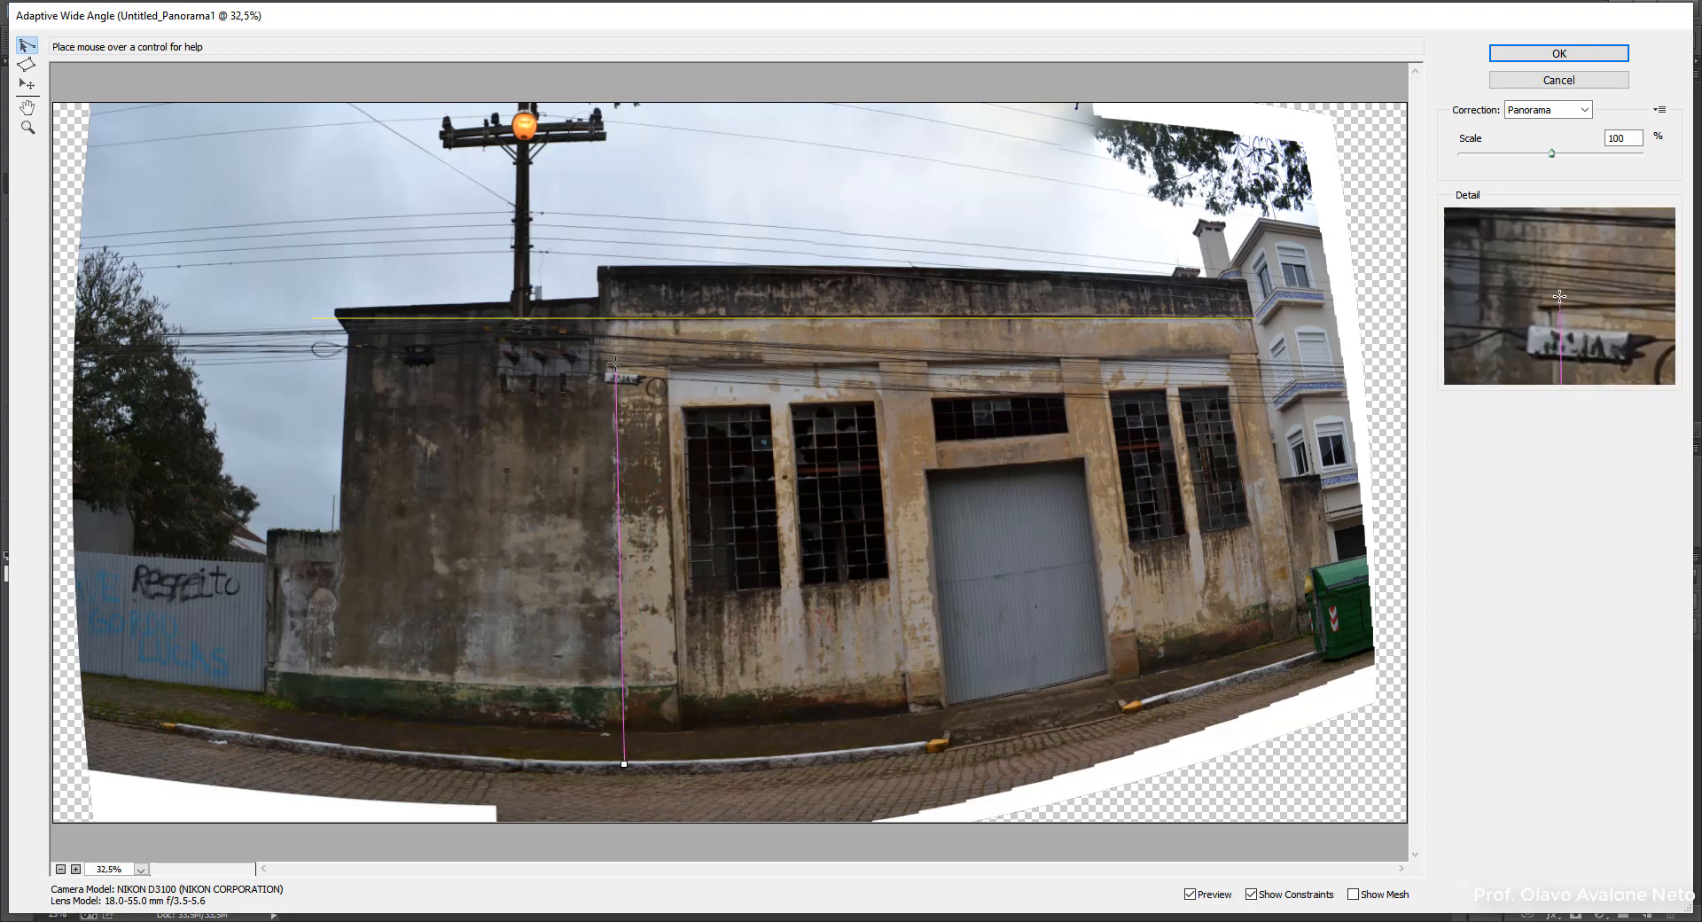
{"action": "left_click", "coordinate": [611, 368], "text": "shift"}
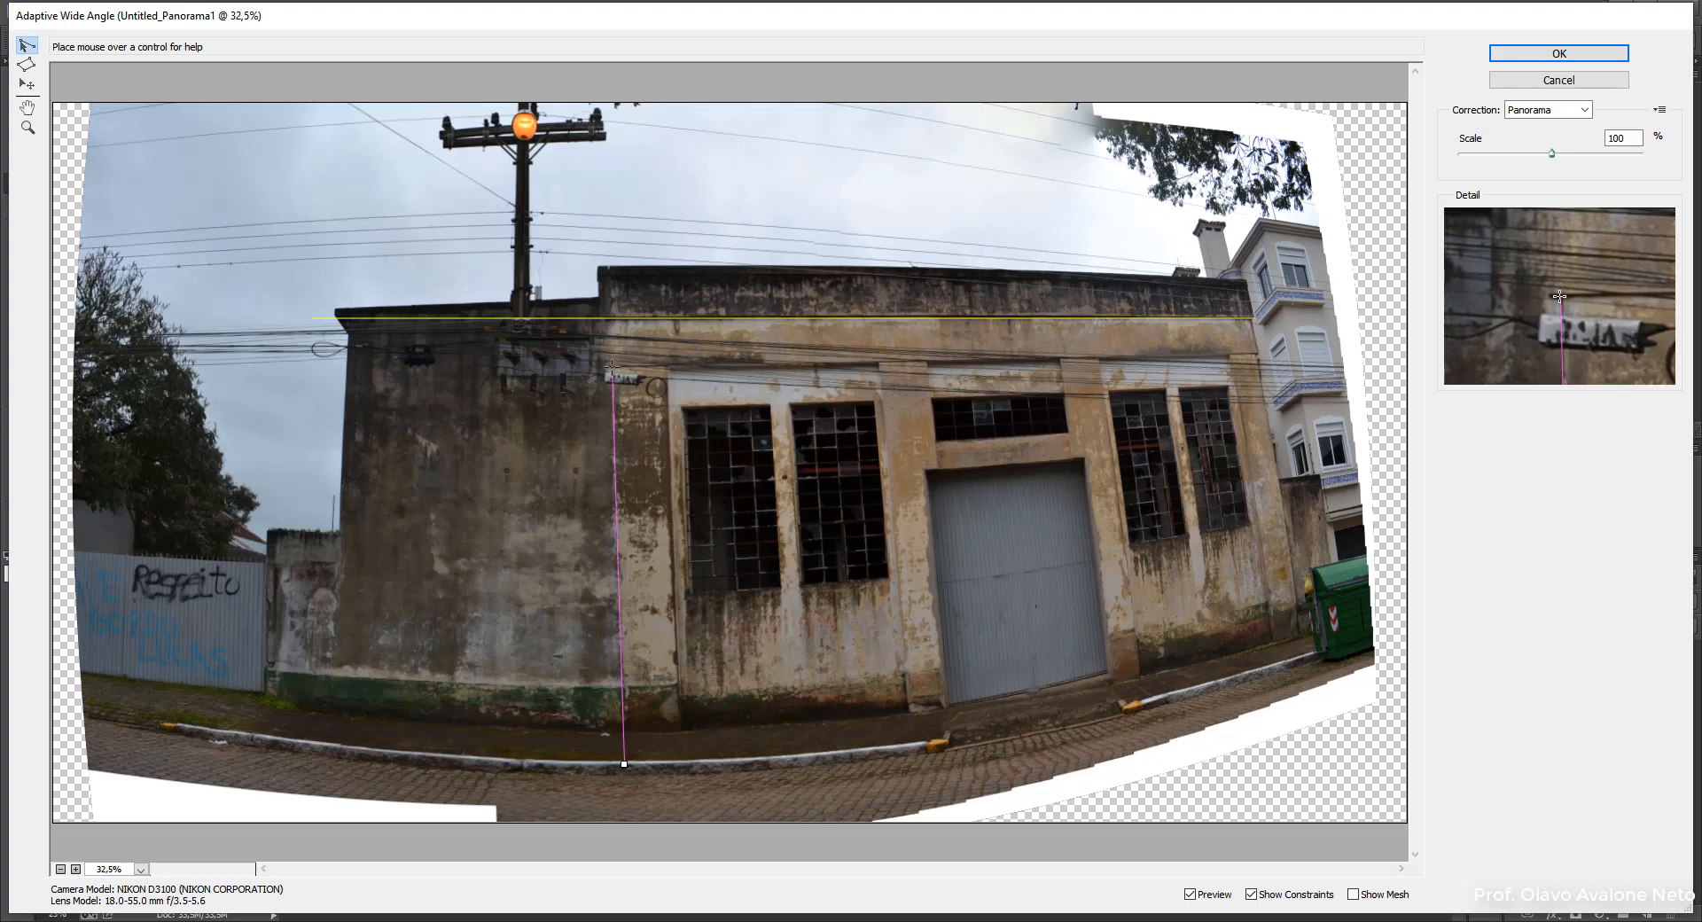
{"action": "left_click", "coordinate": [610, 263]}
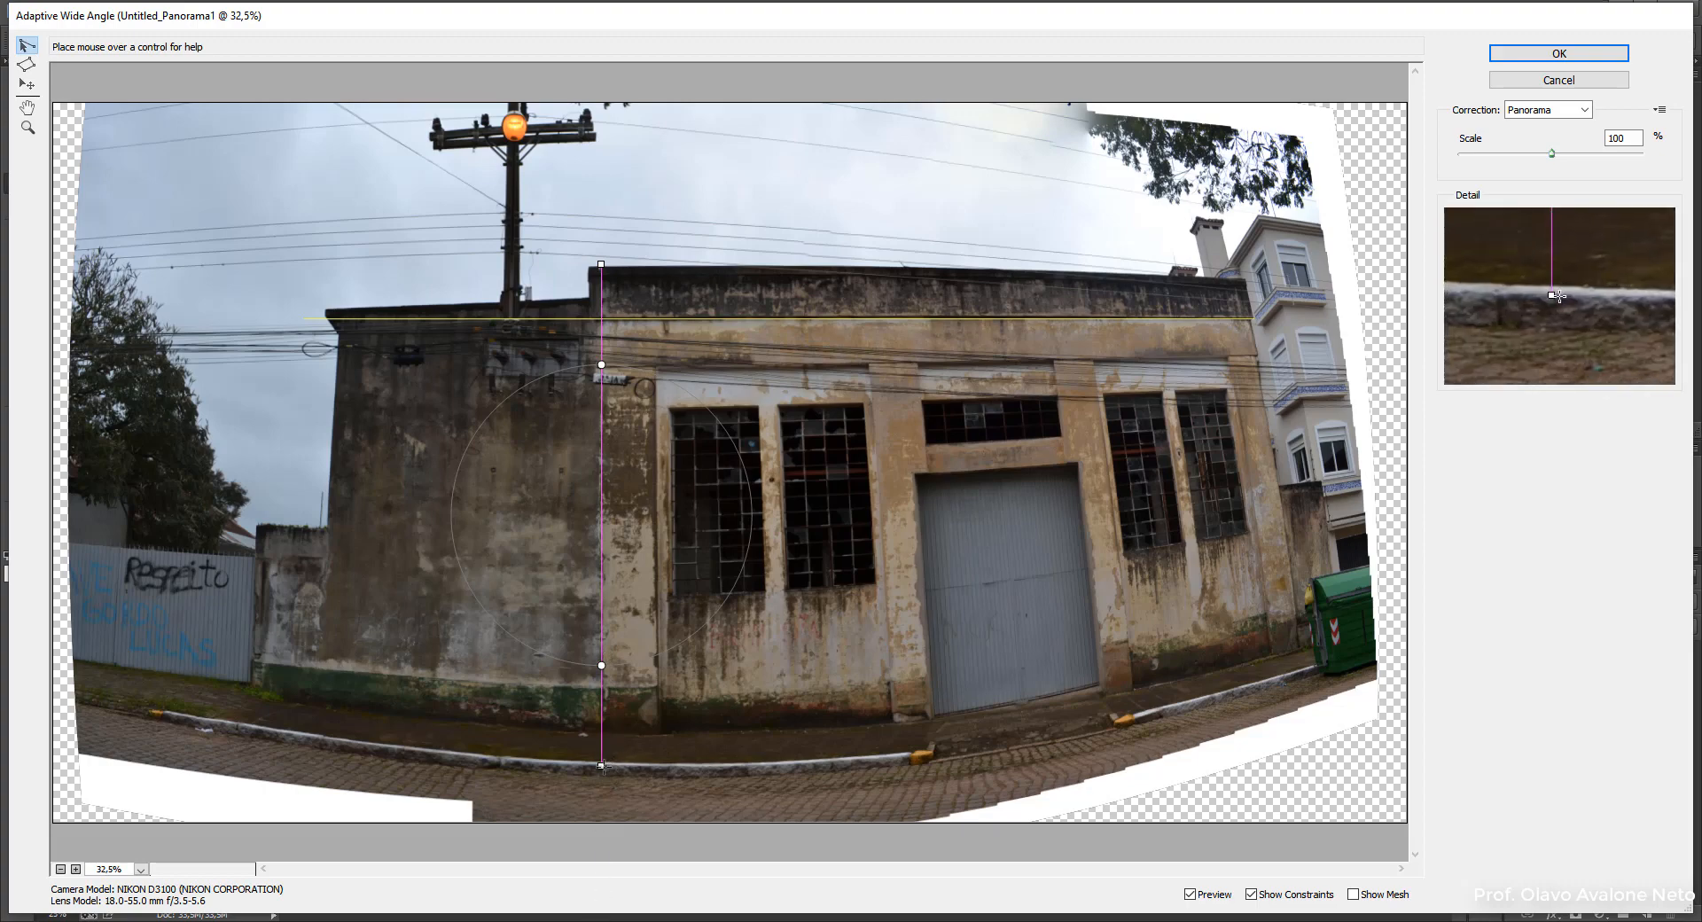
{"action": "left_click_drag", "start_coordinate": [601, 766], "coordinate": [604, 768]}
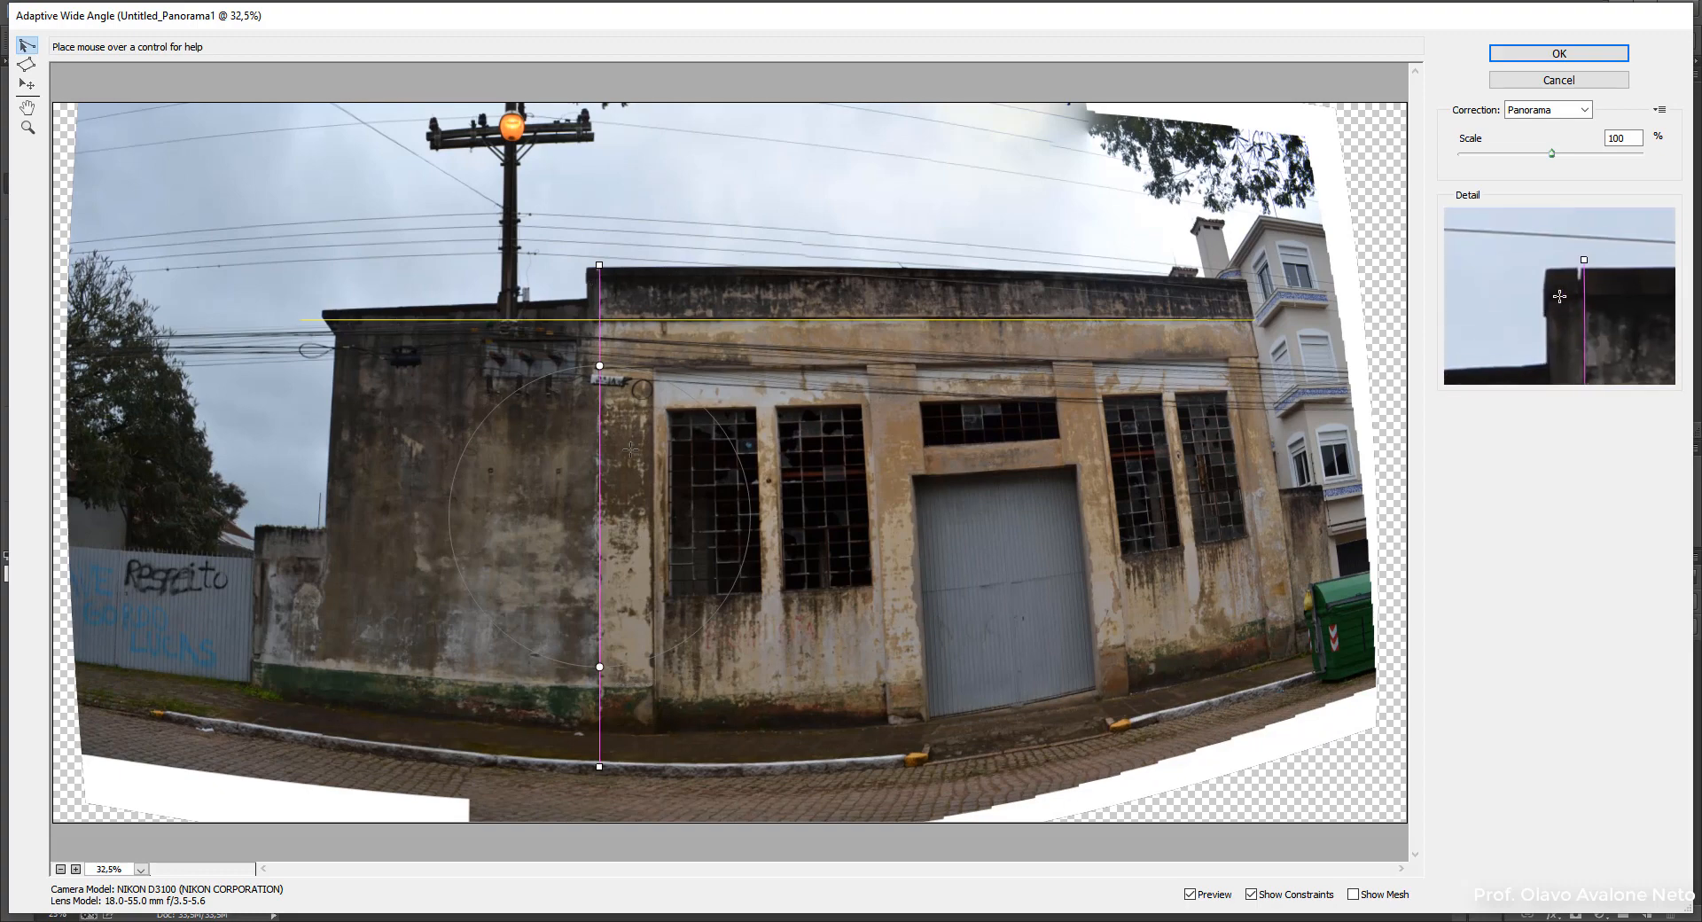
{"action": "left_click", "coordinate": [1255, 353]}
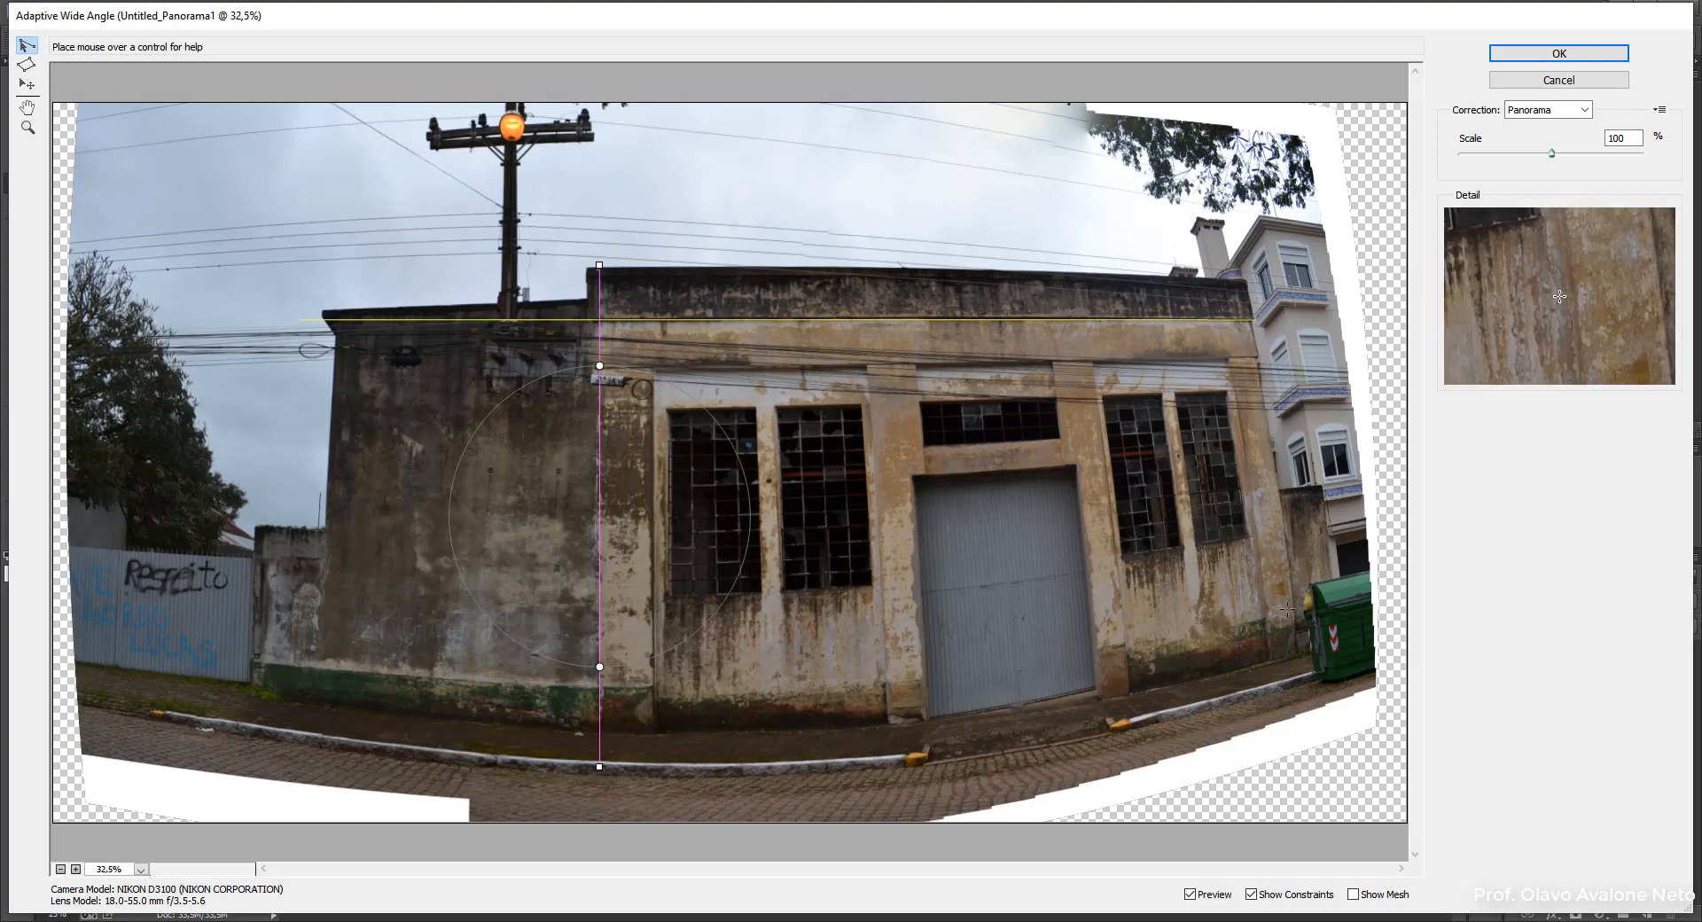
Step: Add a vertical constraint along the taller facade's right edge, from the sidewalk up to the roof corner, and fine-tune its upper end
{"action": "left_click", "coordinate": [1300, 658]}
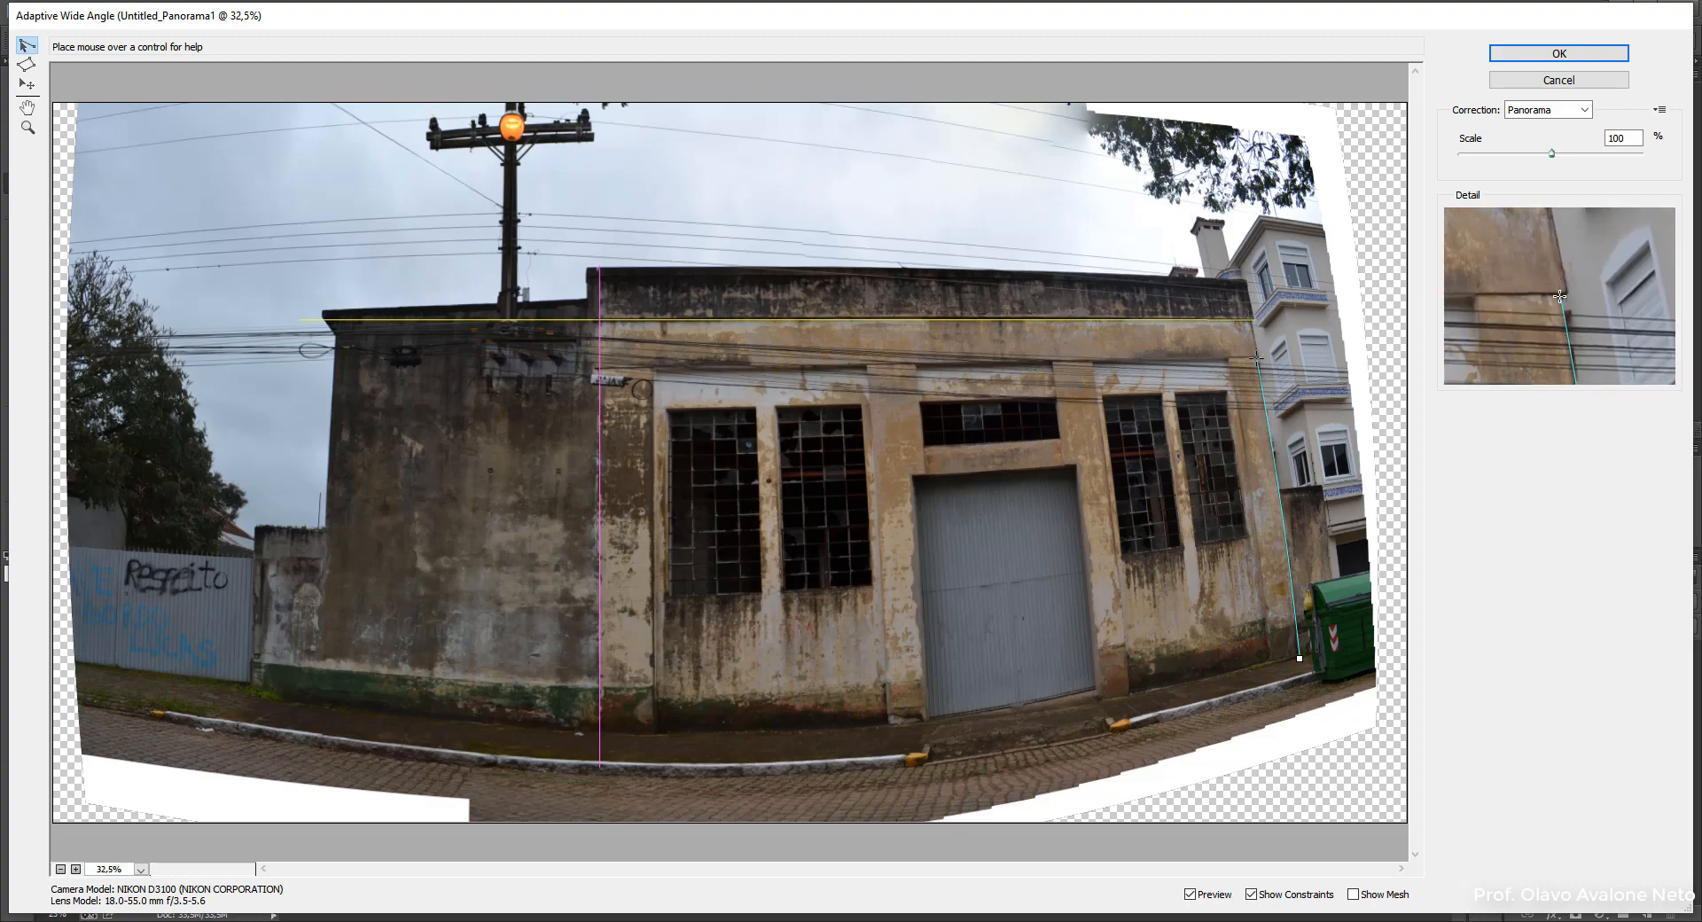
{"action": "left_click_drag", "start_coordinate": [1257, 359], "coordinate": [1239, 280]}
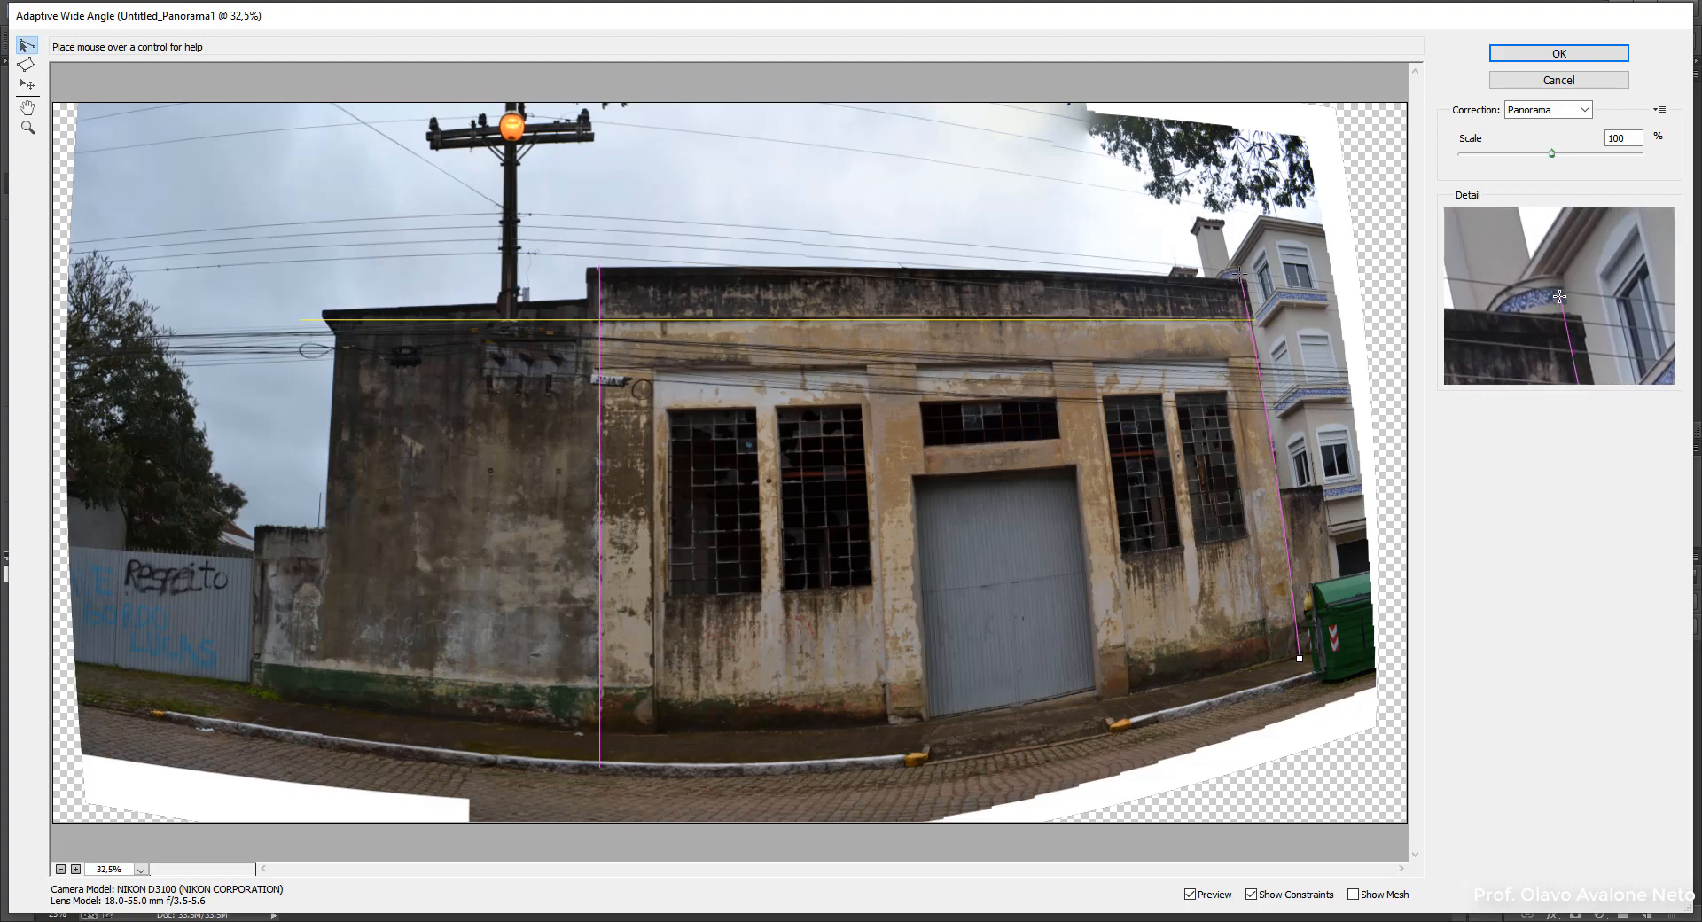
{"action": "left_click_drag", "start_coordinate": [1239, 274], "coordinate": [1243, 281]}
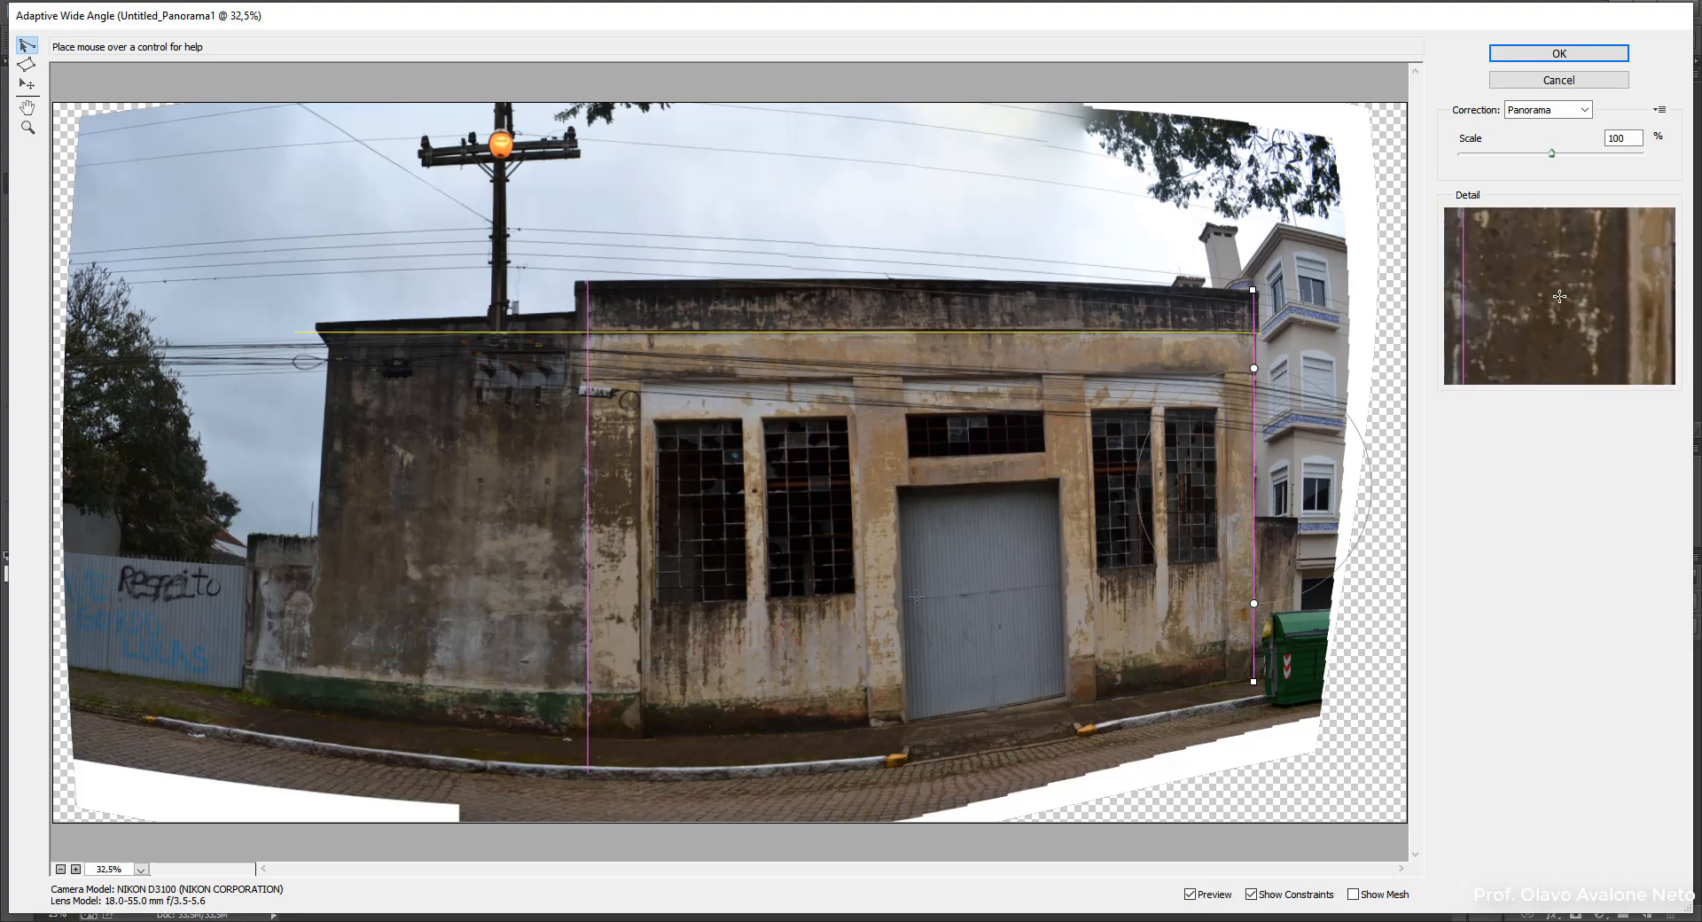
Step: Add a vertical constraint along the metal door's left edge, from the sidewalk up to the cornice, and extend its lower end slightly downward
{"action": "left_click", "coordinate": [906, 729]}
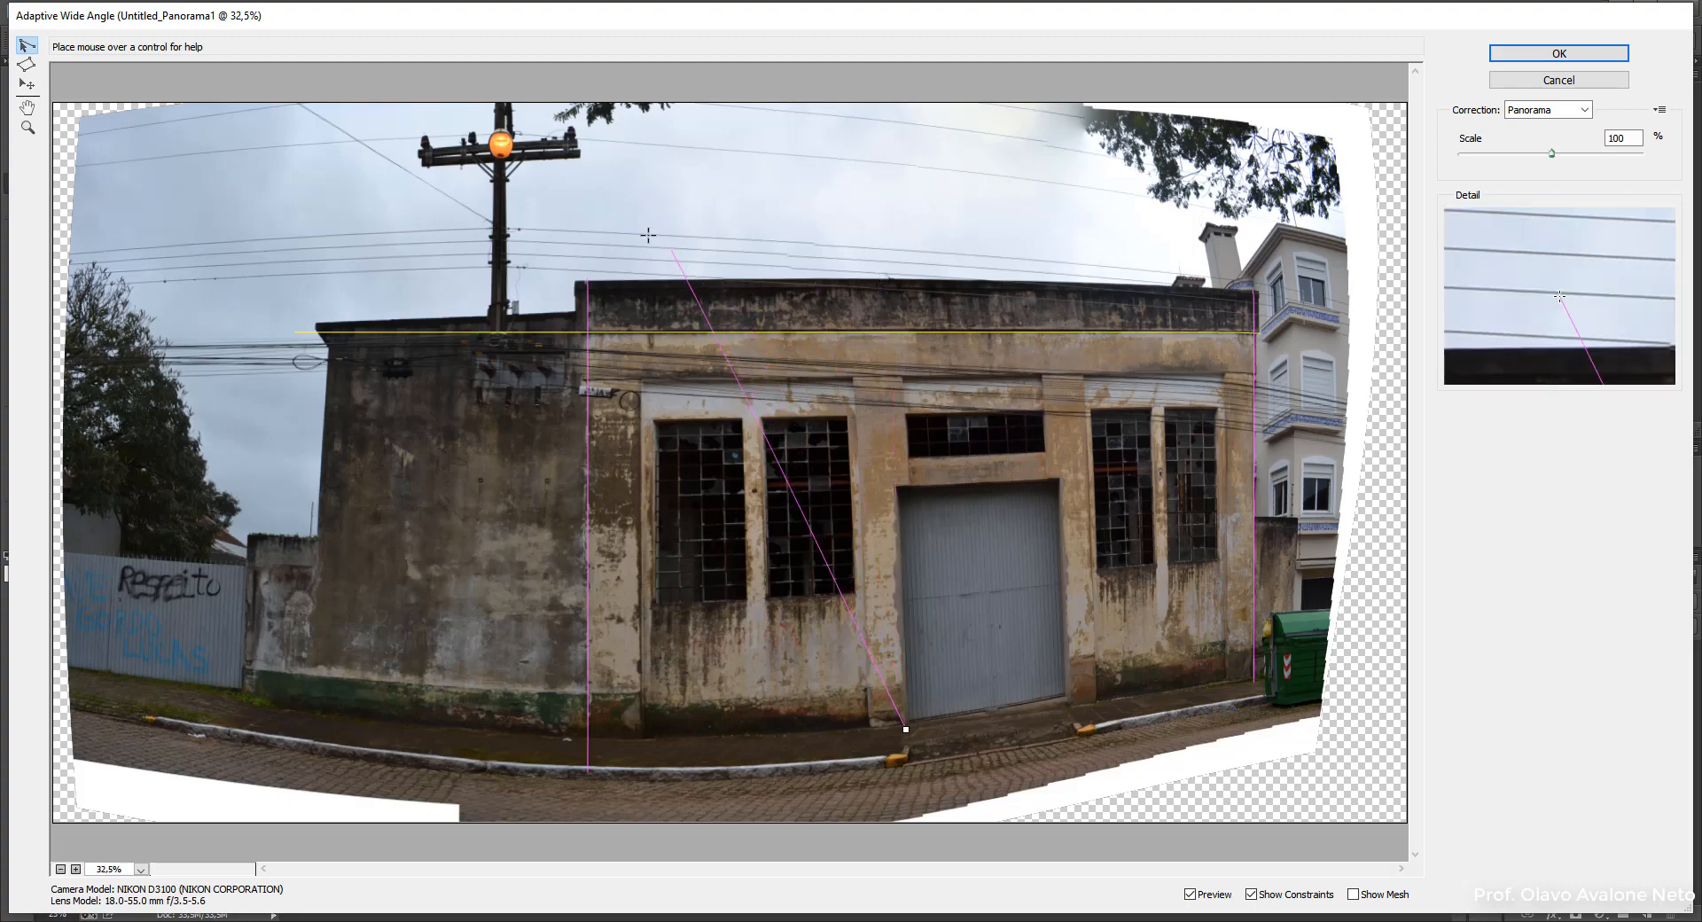
{"action": "left_click", "coordinate": [887, 368], "text": "shift"}
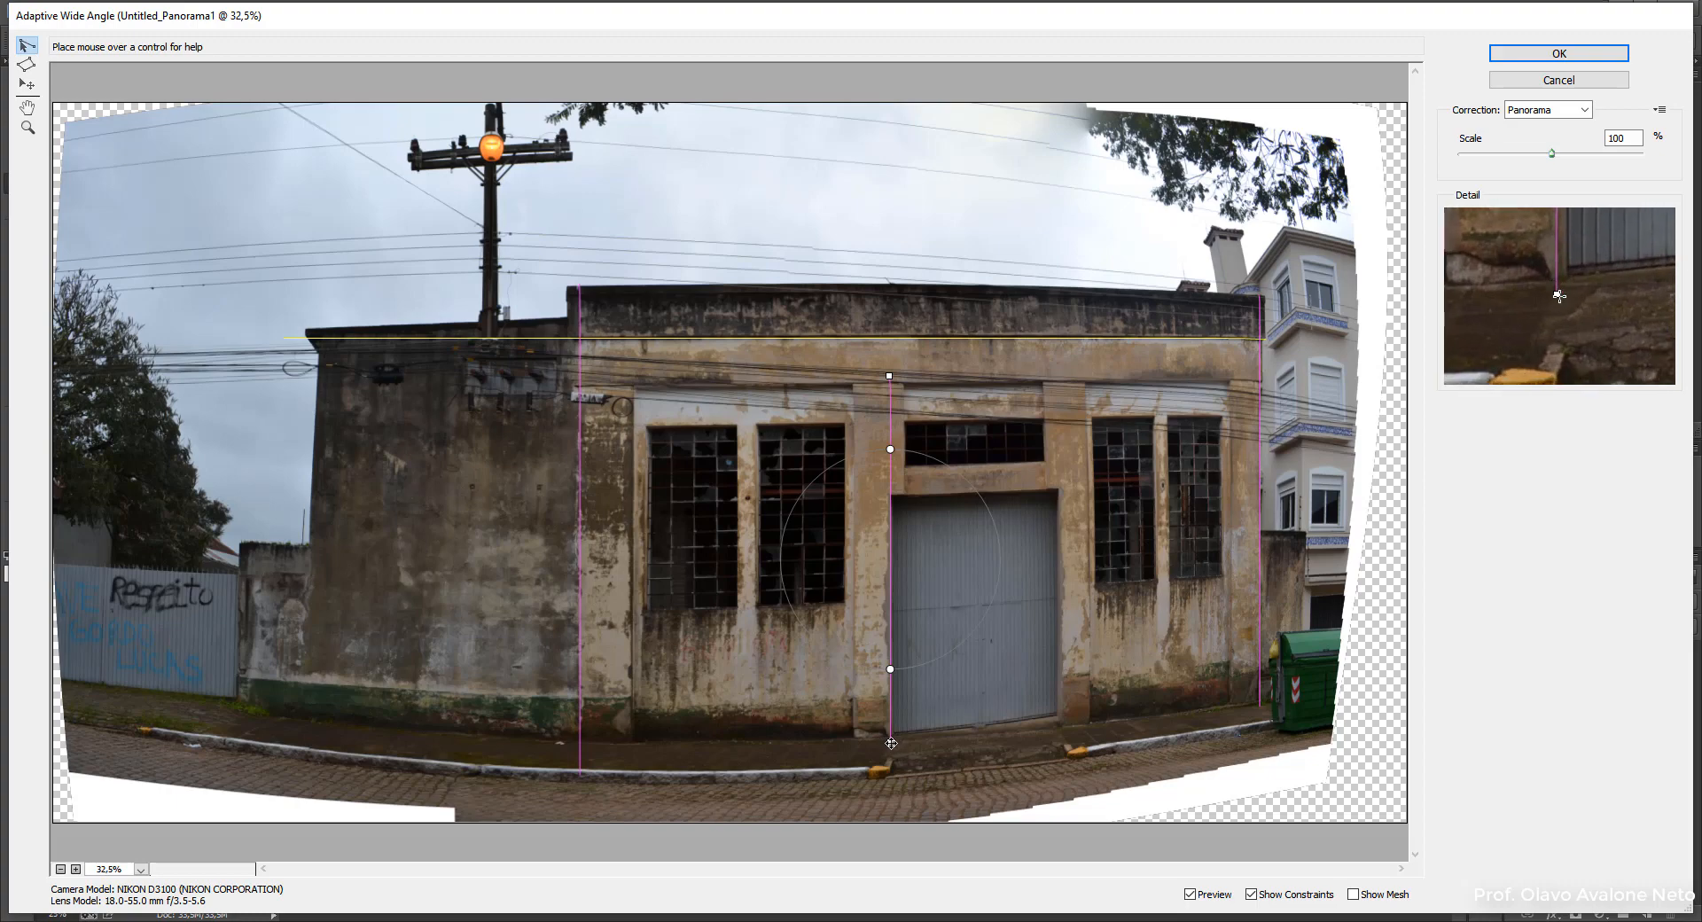
{"action": "mouse_move", "coordinate": [889, 742]}
{"action": "left_mouse_down"}
{"action": "mouse_move", "coordinate": [893, 725]}
{"action": "mouse_move", "coordinate": [891, 749]}
{"action": "left_mouse_up"}
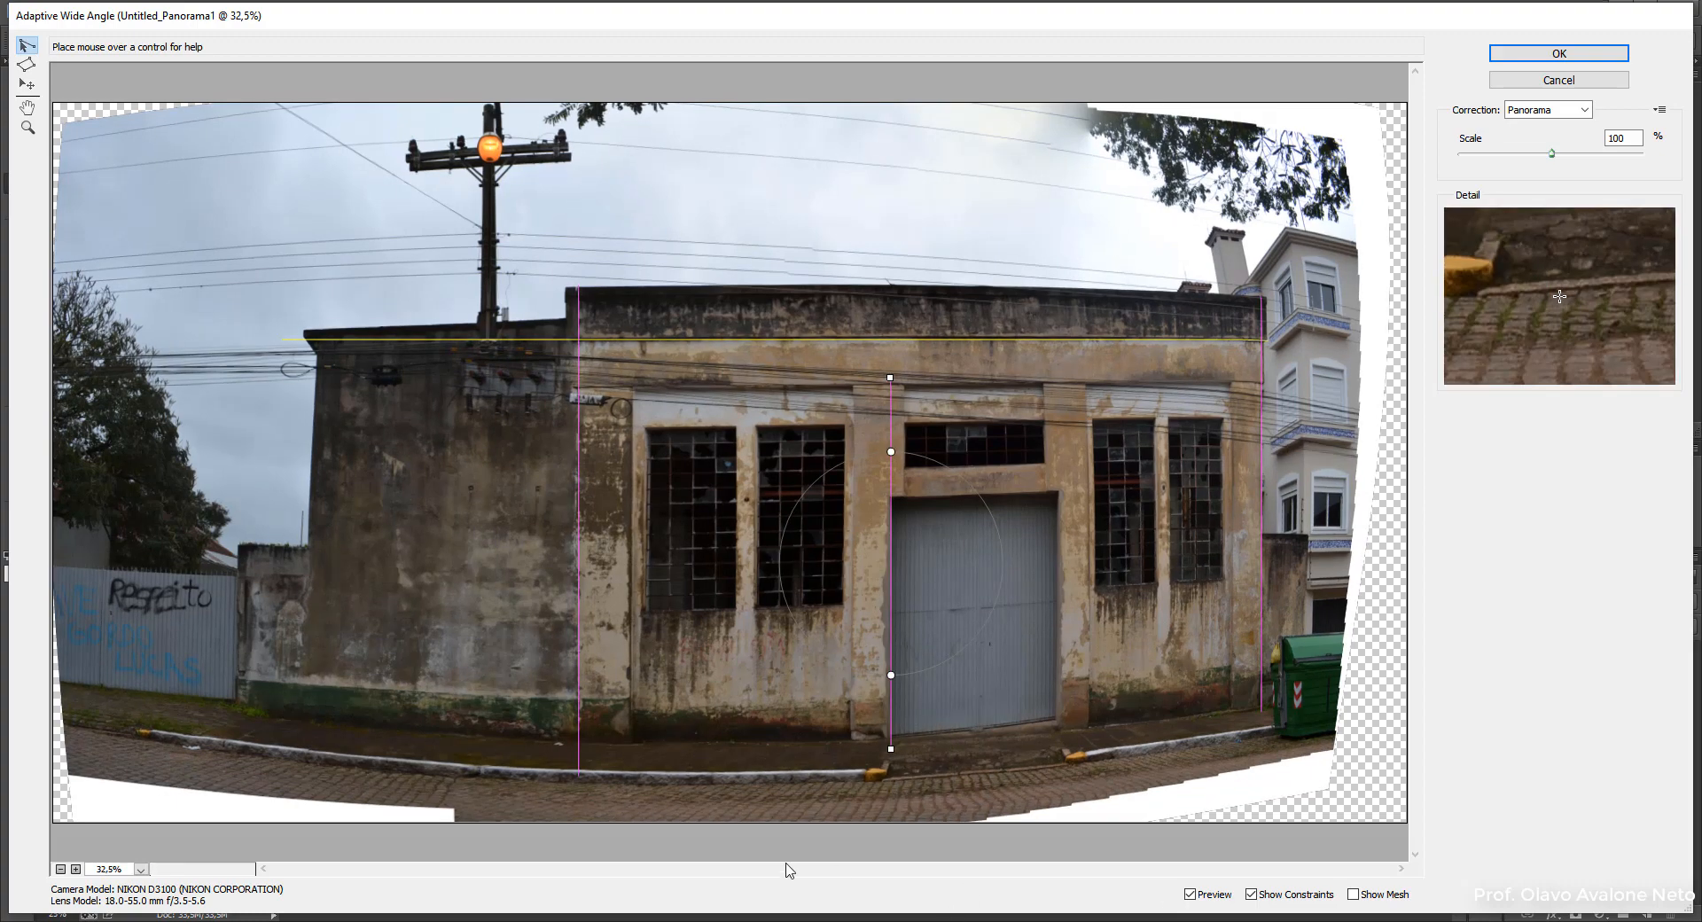
Step: Add a vertical constraint along the lower building's left edge, from just below its roof corner down to the curb
{"action": "mouse_move", "coordinate": [631, 921]}
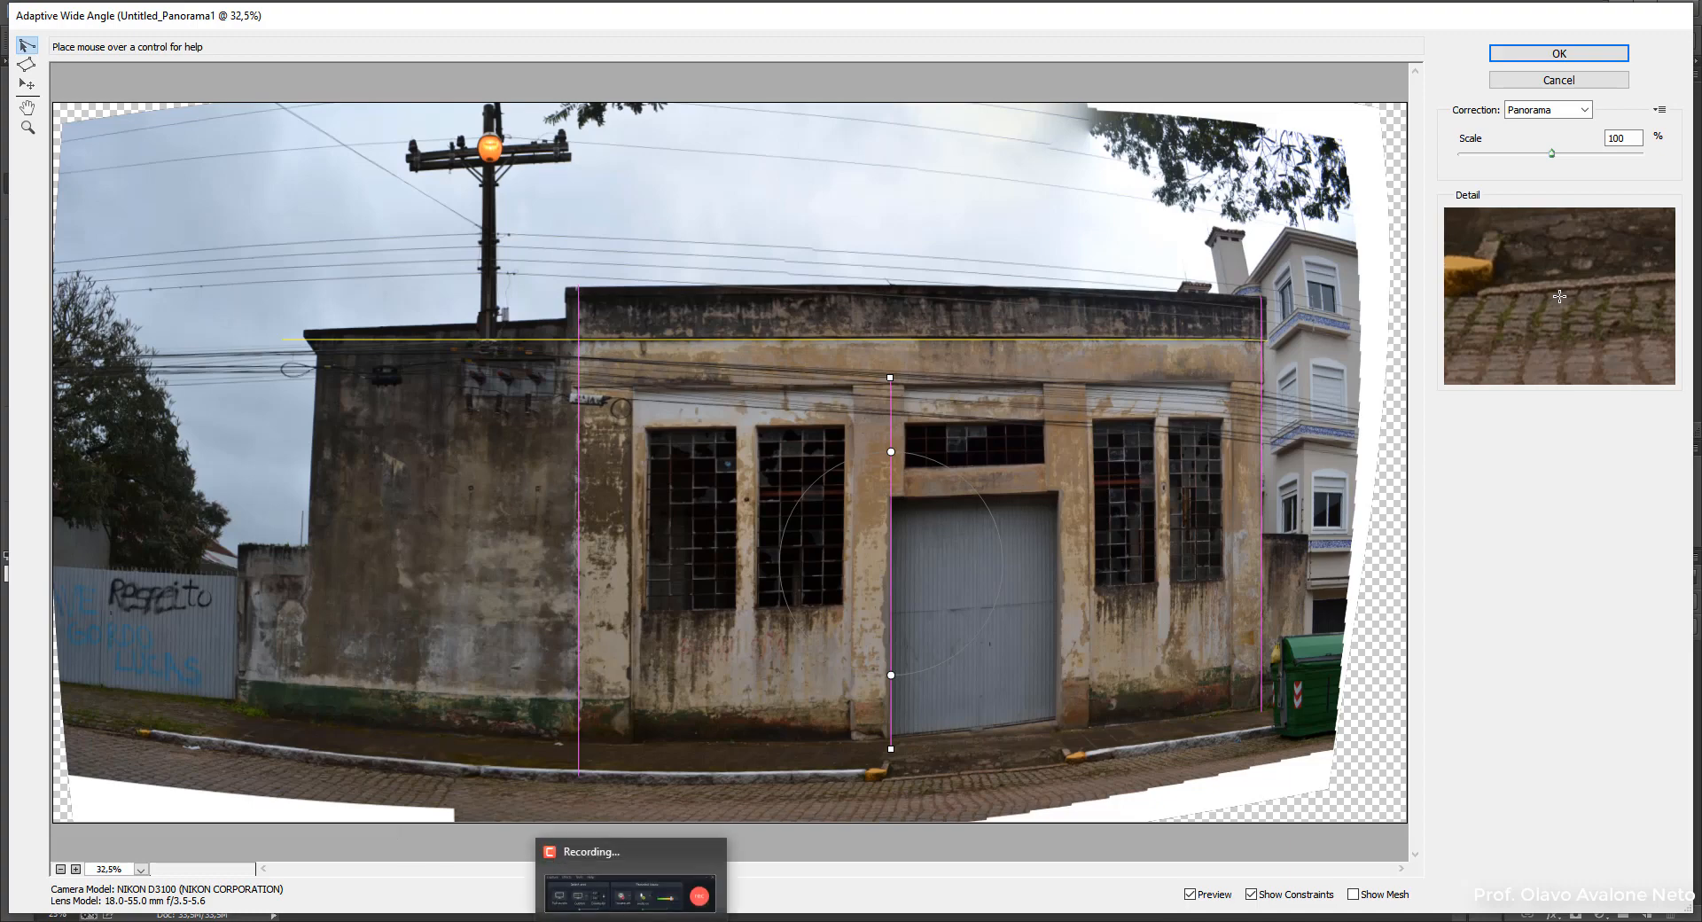
{"action": "left_click", "coordinate": [316, 356]}
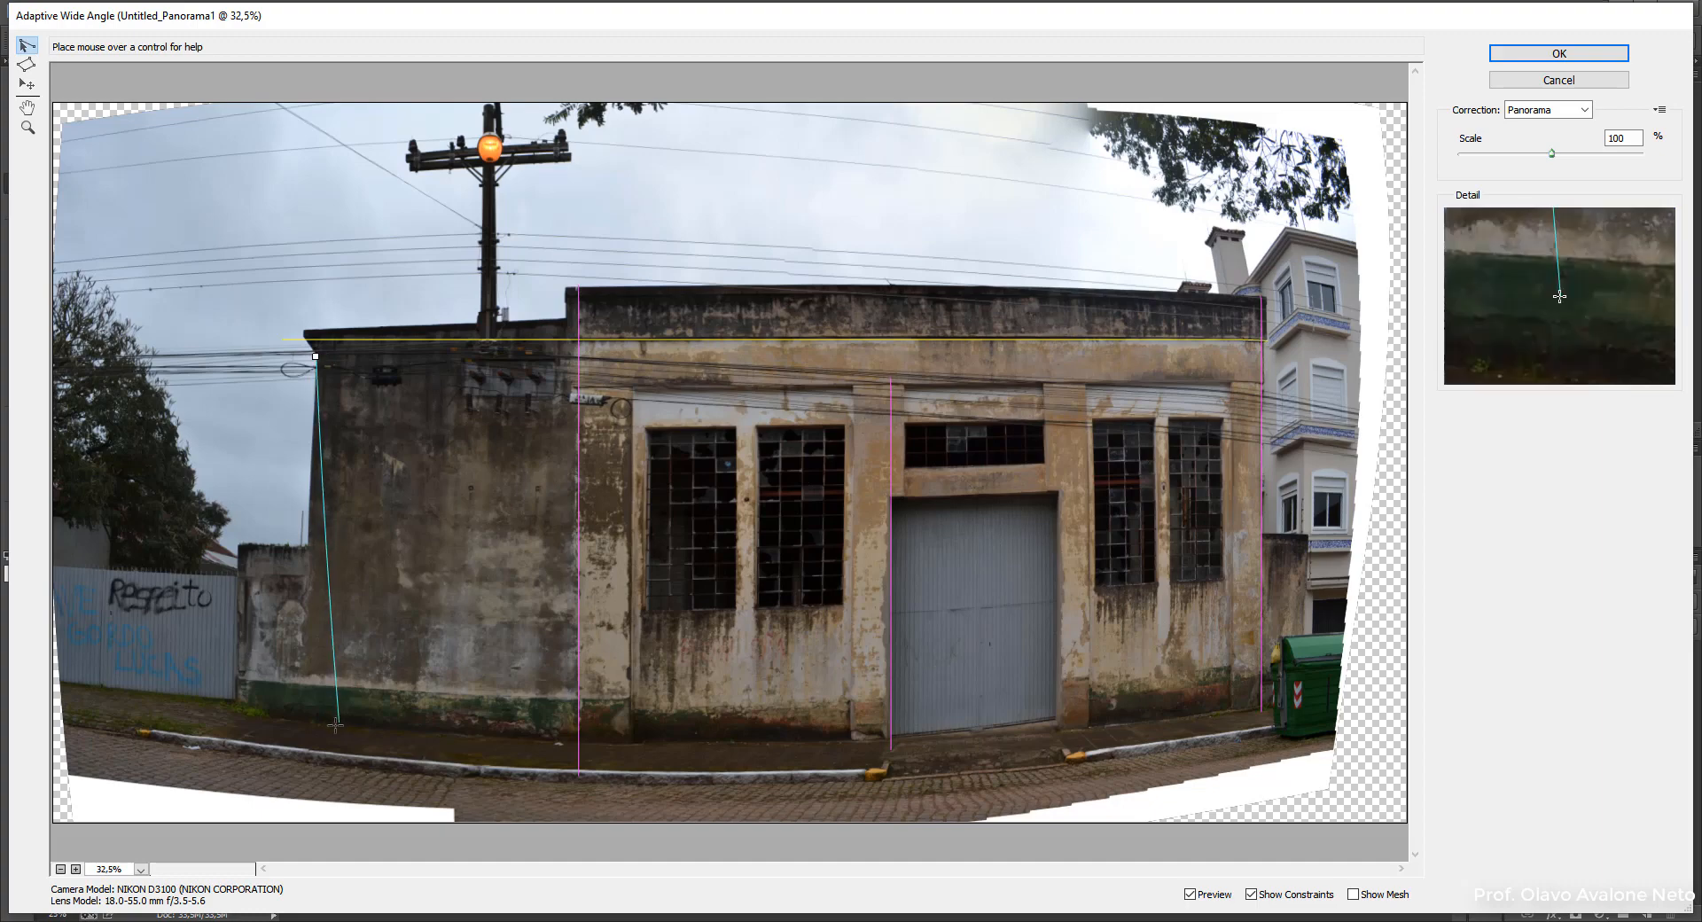
{"action": "left_click", "coordinate": [304, 760]}
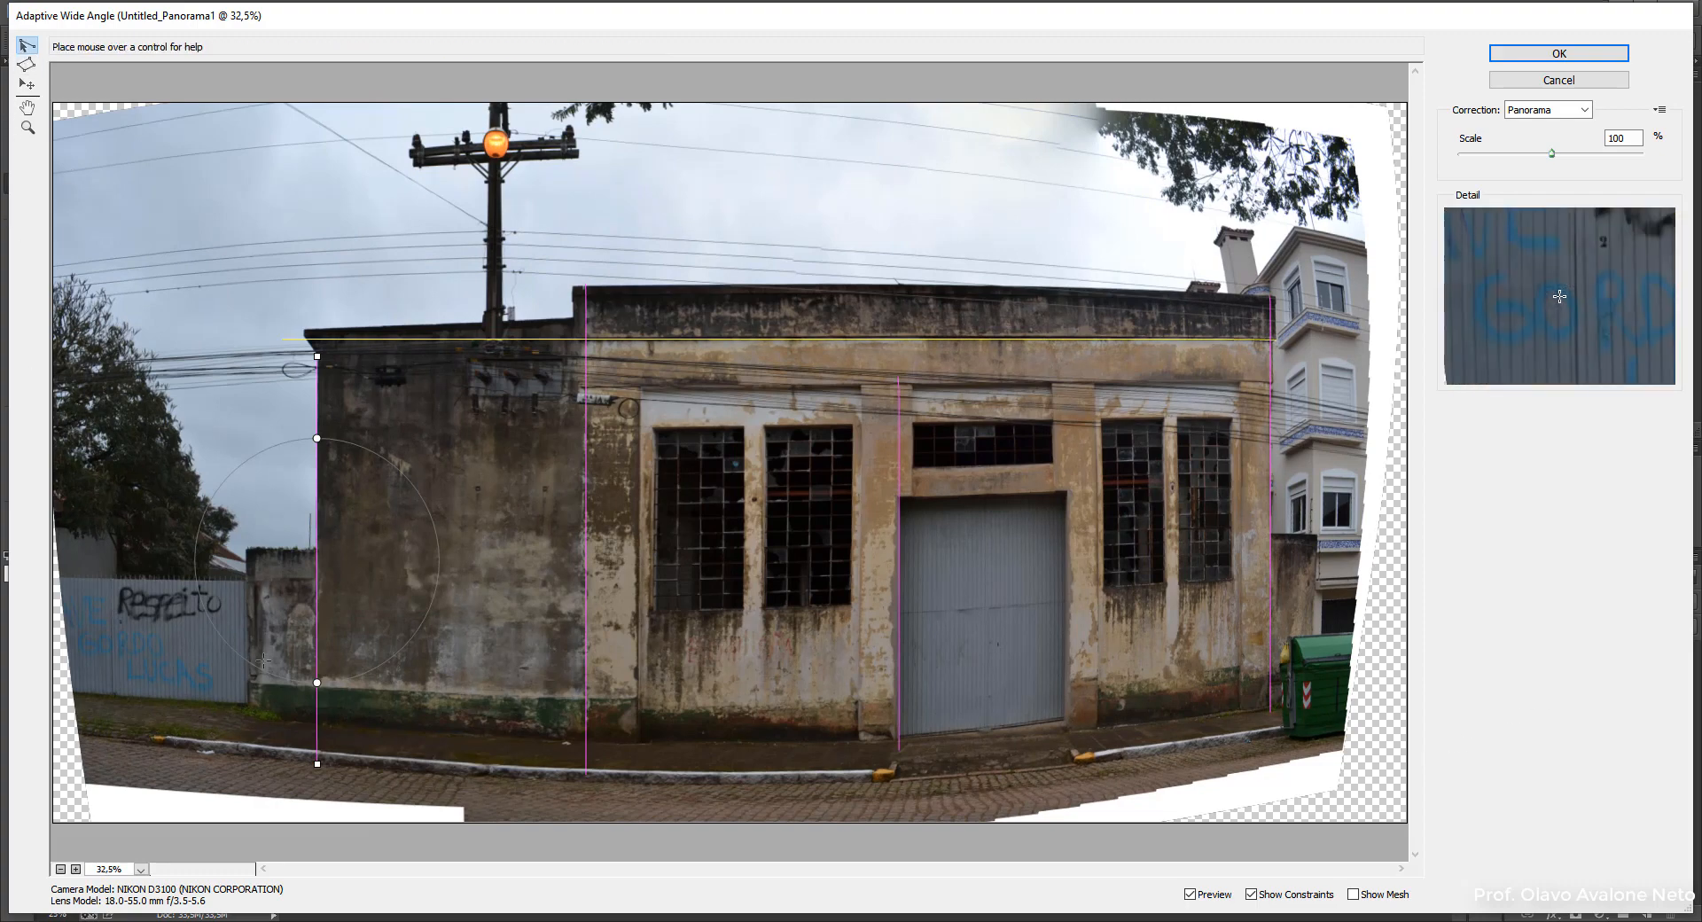
Step: Add free constraints along the full curb up to the green dumpster and along the taller facade's roofline, and apply the Adaptive Wide Angle correction
{"action": "left_click", "coordinate": [151, 735]}
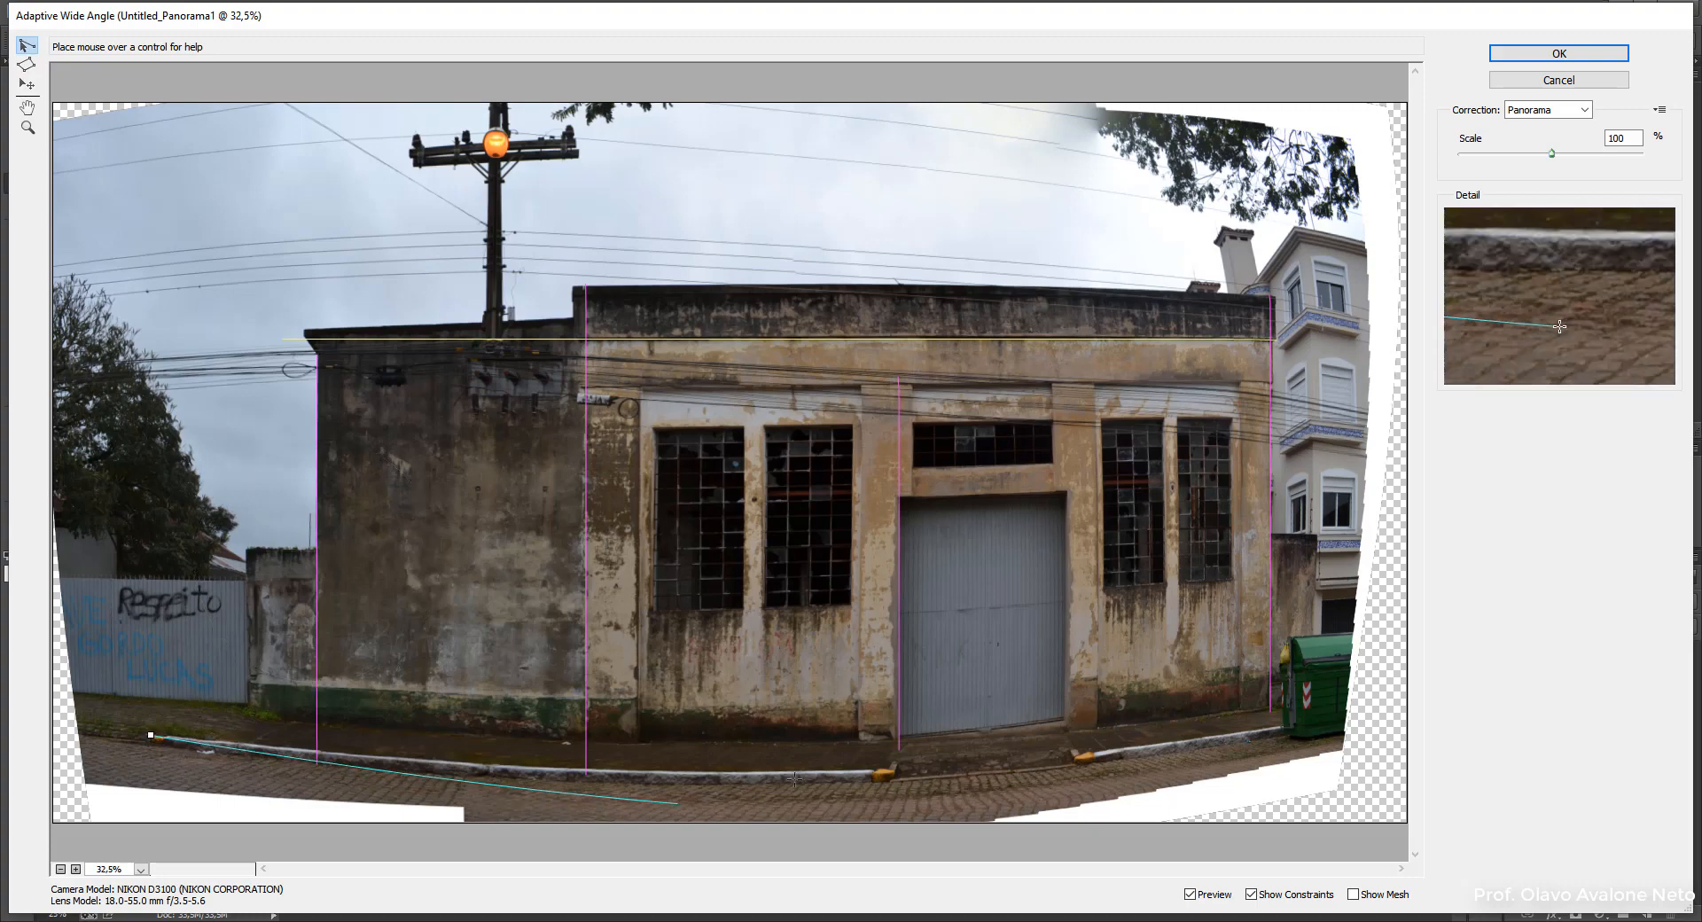
{"action": "left_click", "coordinate": [1283, 733]}
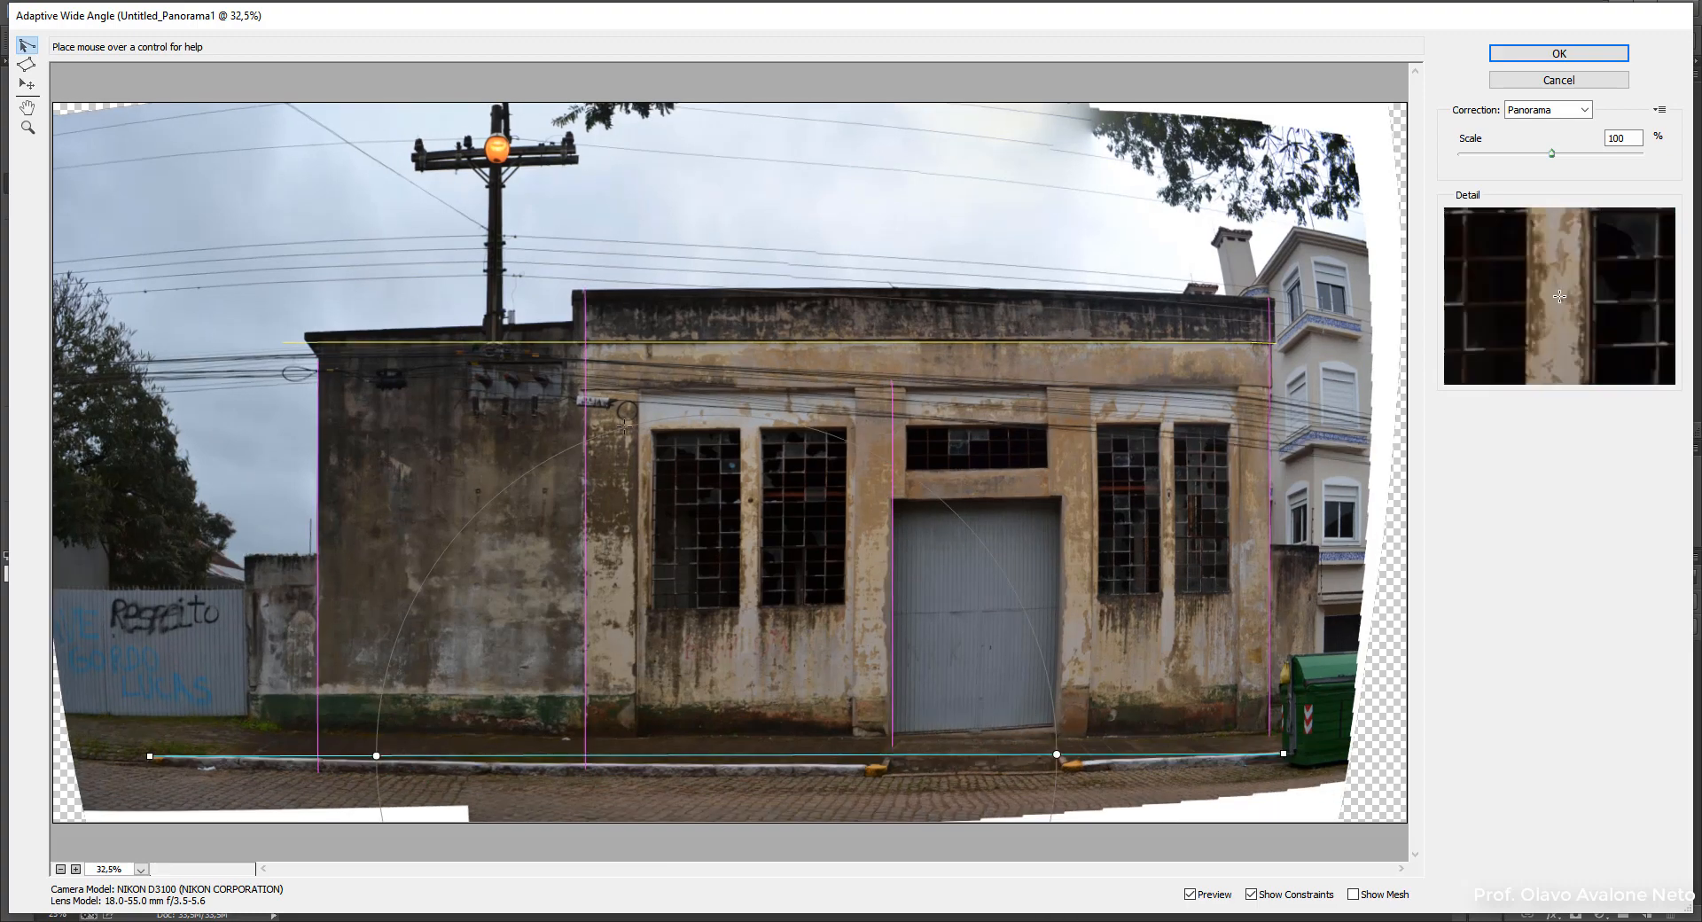
{"action": "left_click", "coordinate": [573, 290]}
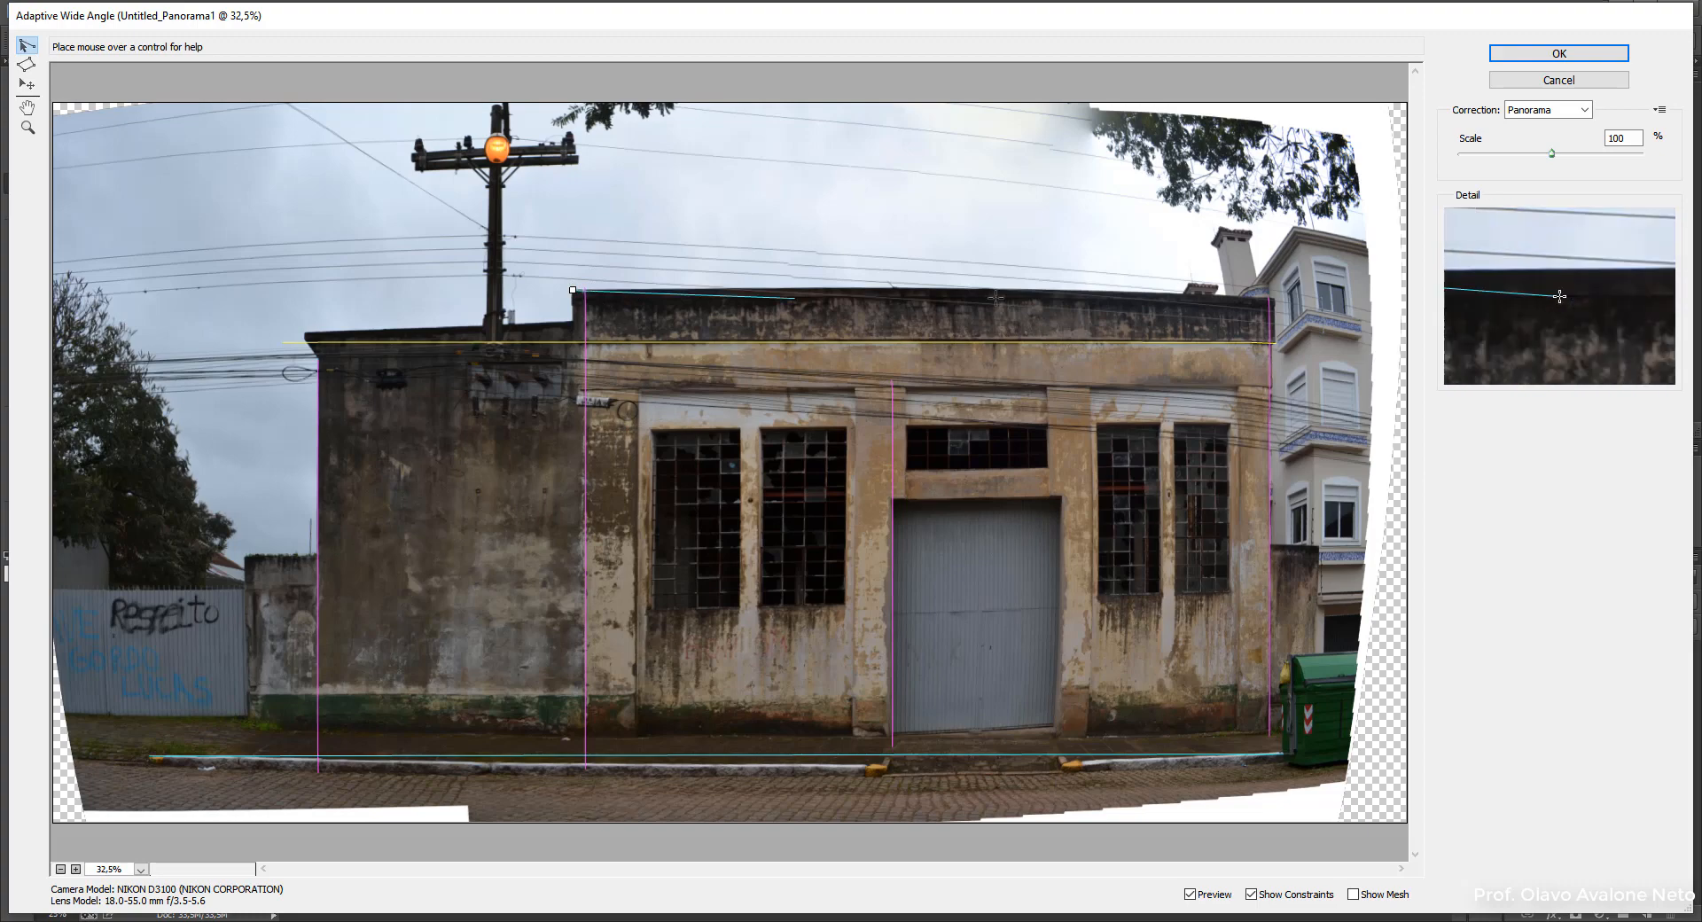
{"action": "left_click", "coordinate": [1274, 299]}
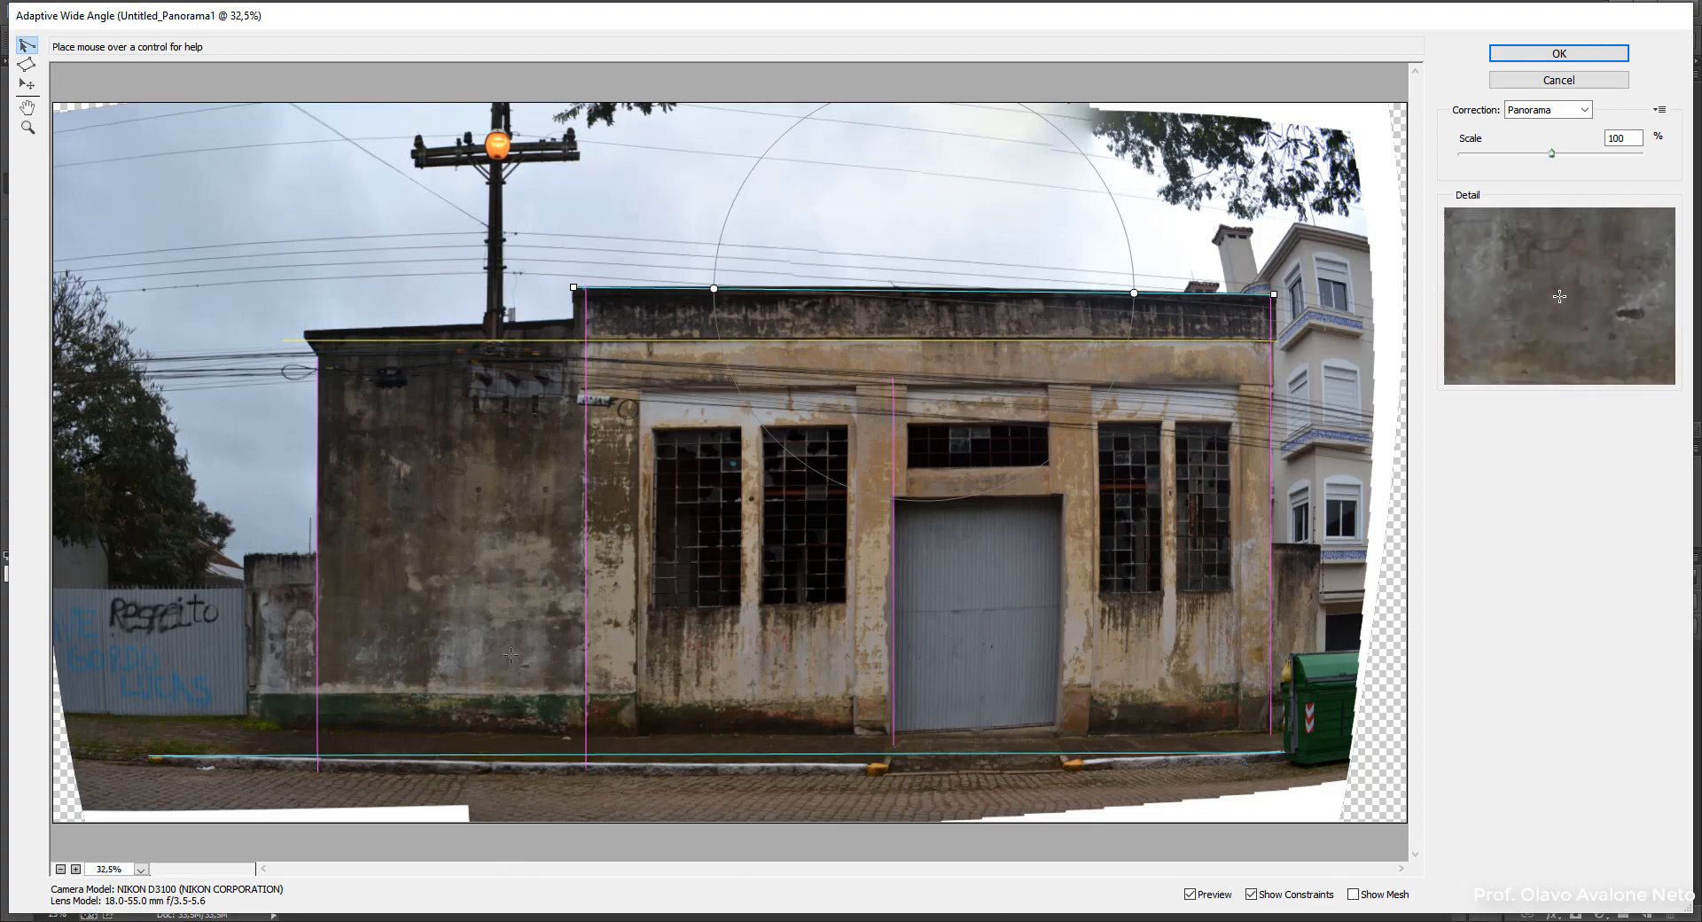
{"action": "left_click", "coordinate": [1533, 60]}
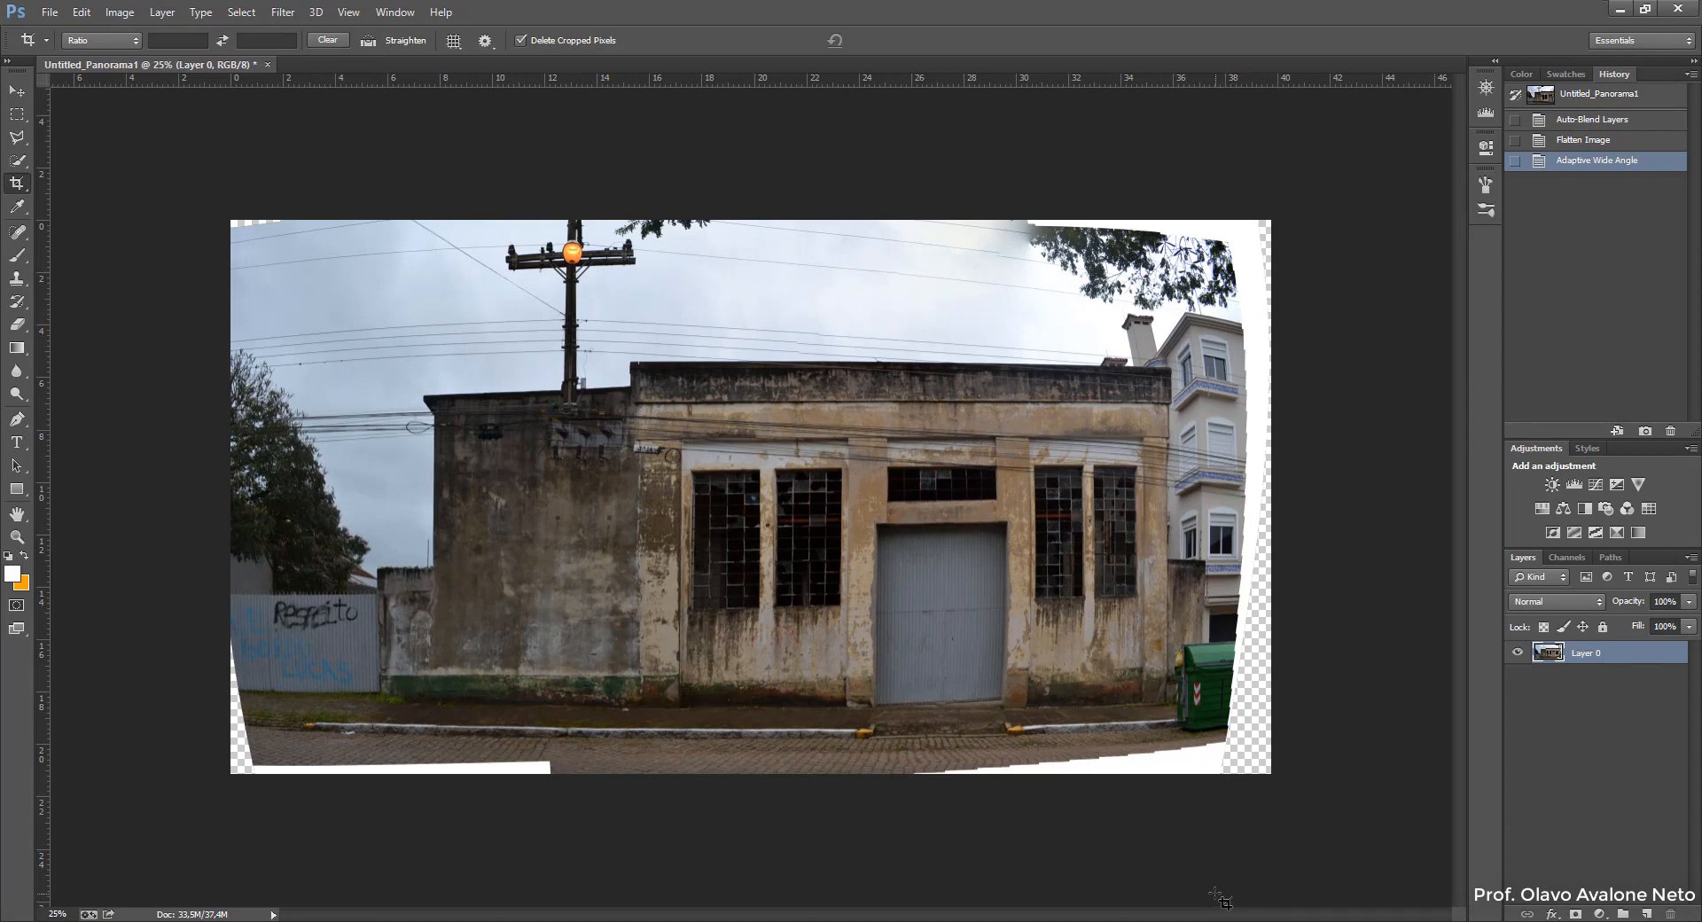
Step: Crop the panorama tightly around the building, from just above the roofline to just below the curb, removing the empty edges on both sides
{"action": "left_click", "coordinate": [244, 512]}
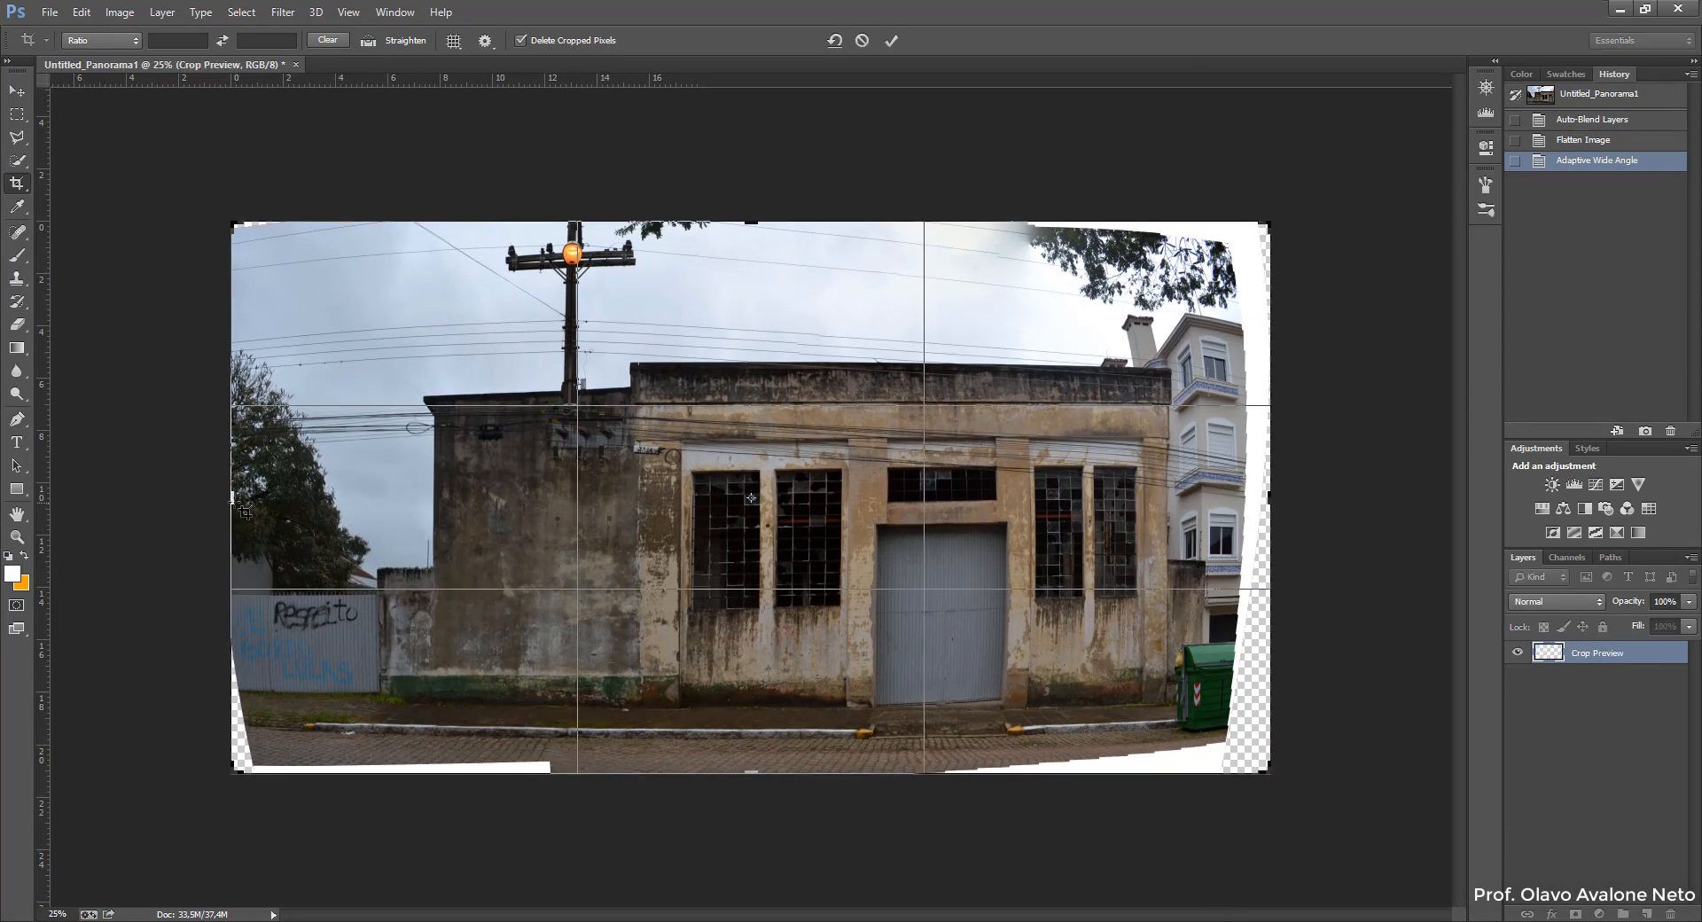
{"action": "left_click_drag", "start_coordinate": [233, 503], "coordinate": [291, 508]}
{"action": "mouse_move", "coordinate": [749, 770]}
{"action": "left_mouse_down"}
{"action": "mouse_move", "coordinate": [750, 738]}
{"action": "mouse_move", "coordinate": [747, 754]}
{"action": "left_mouse_up"}
{"action": "left_click_drag", "start_coordinate": [1209, 494], "coordinate": [1187, 495]}
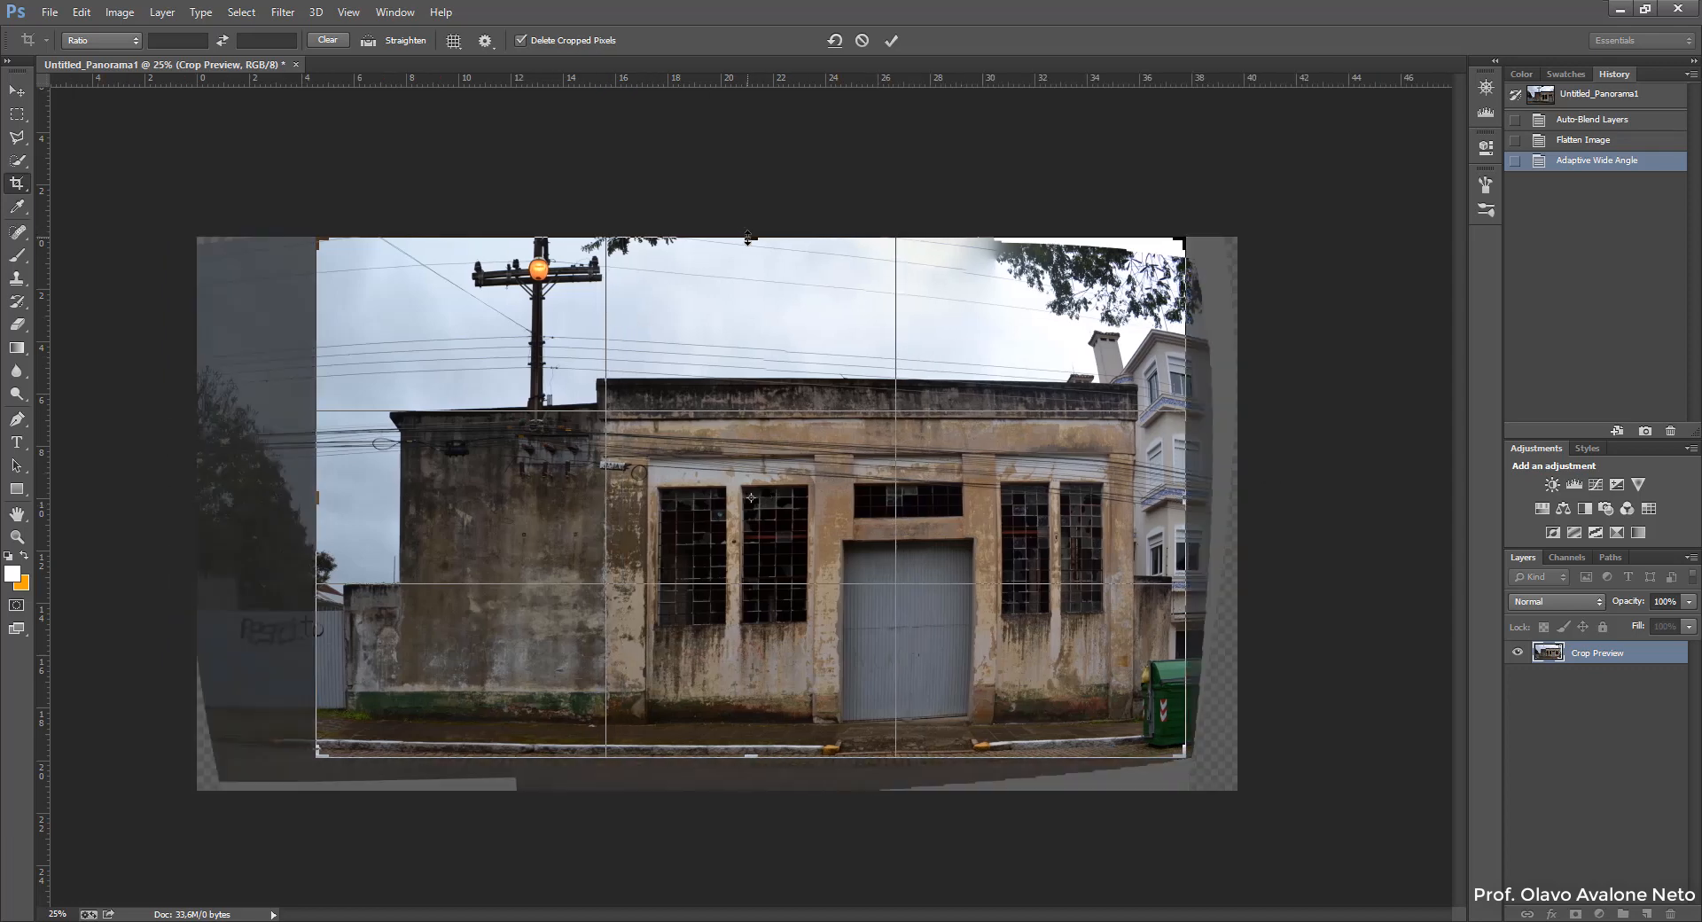
{"action": "left_click_drag", "start_coordinate": [748, 237], "coordinate": [752, 296]}
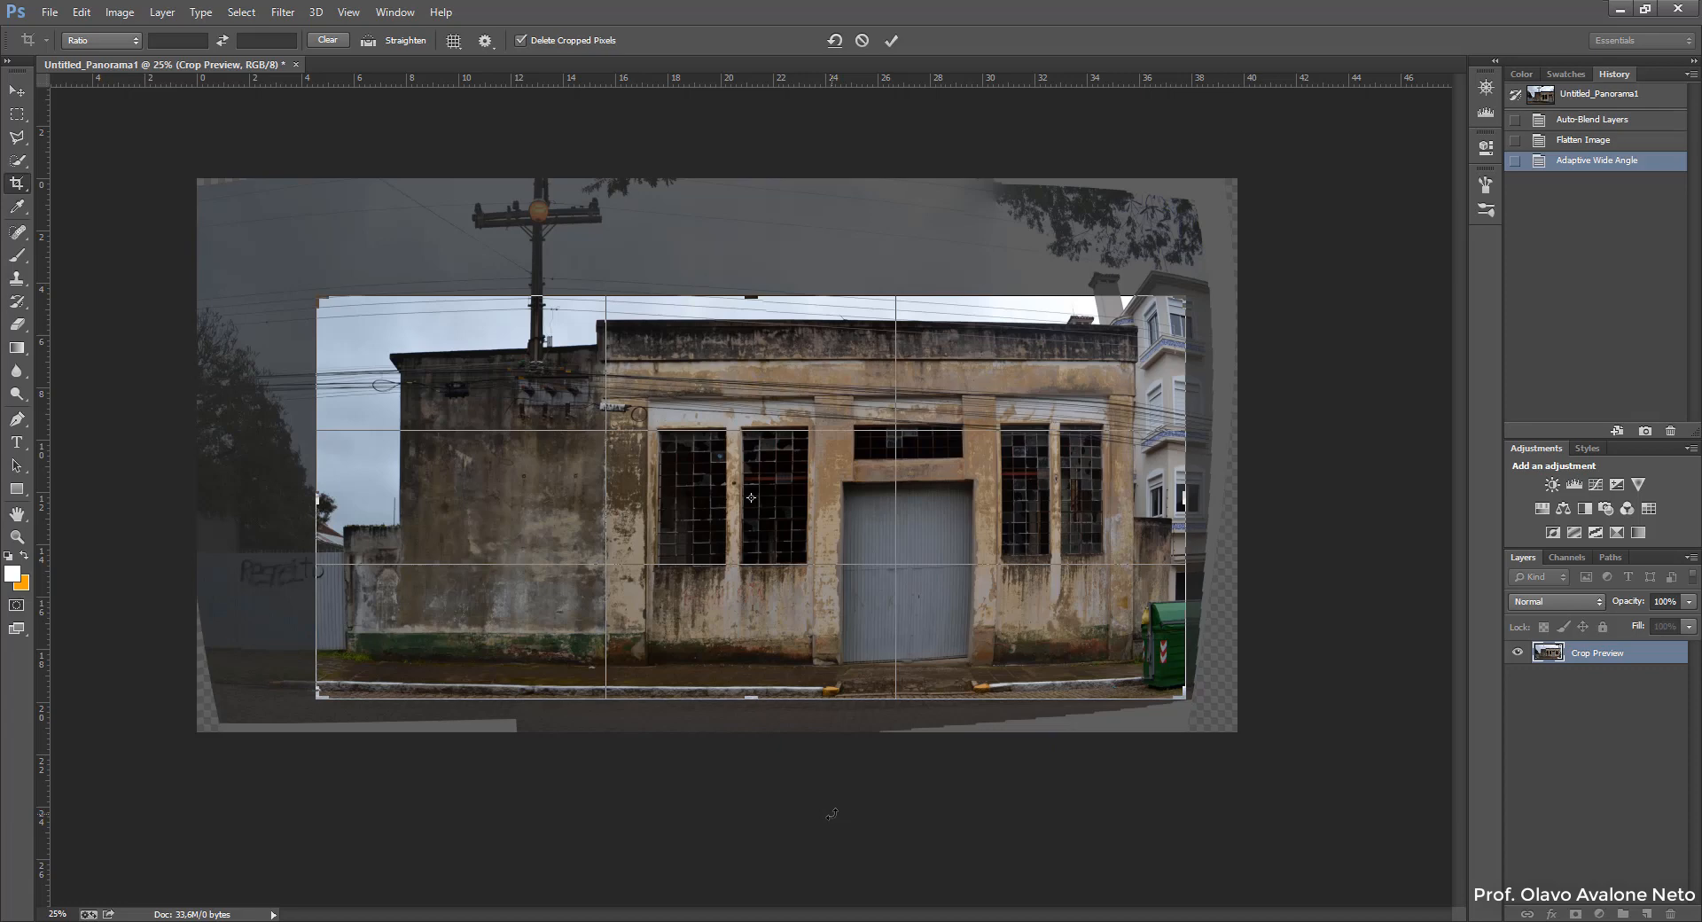
{"action": "key", "text": "Return"}
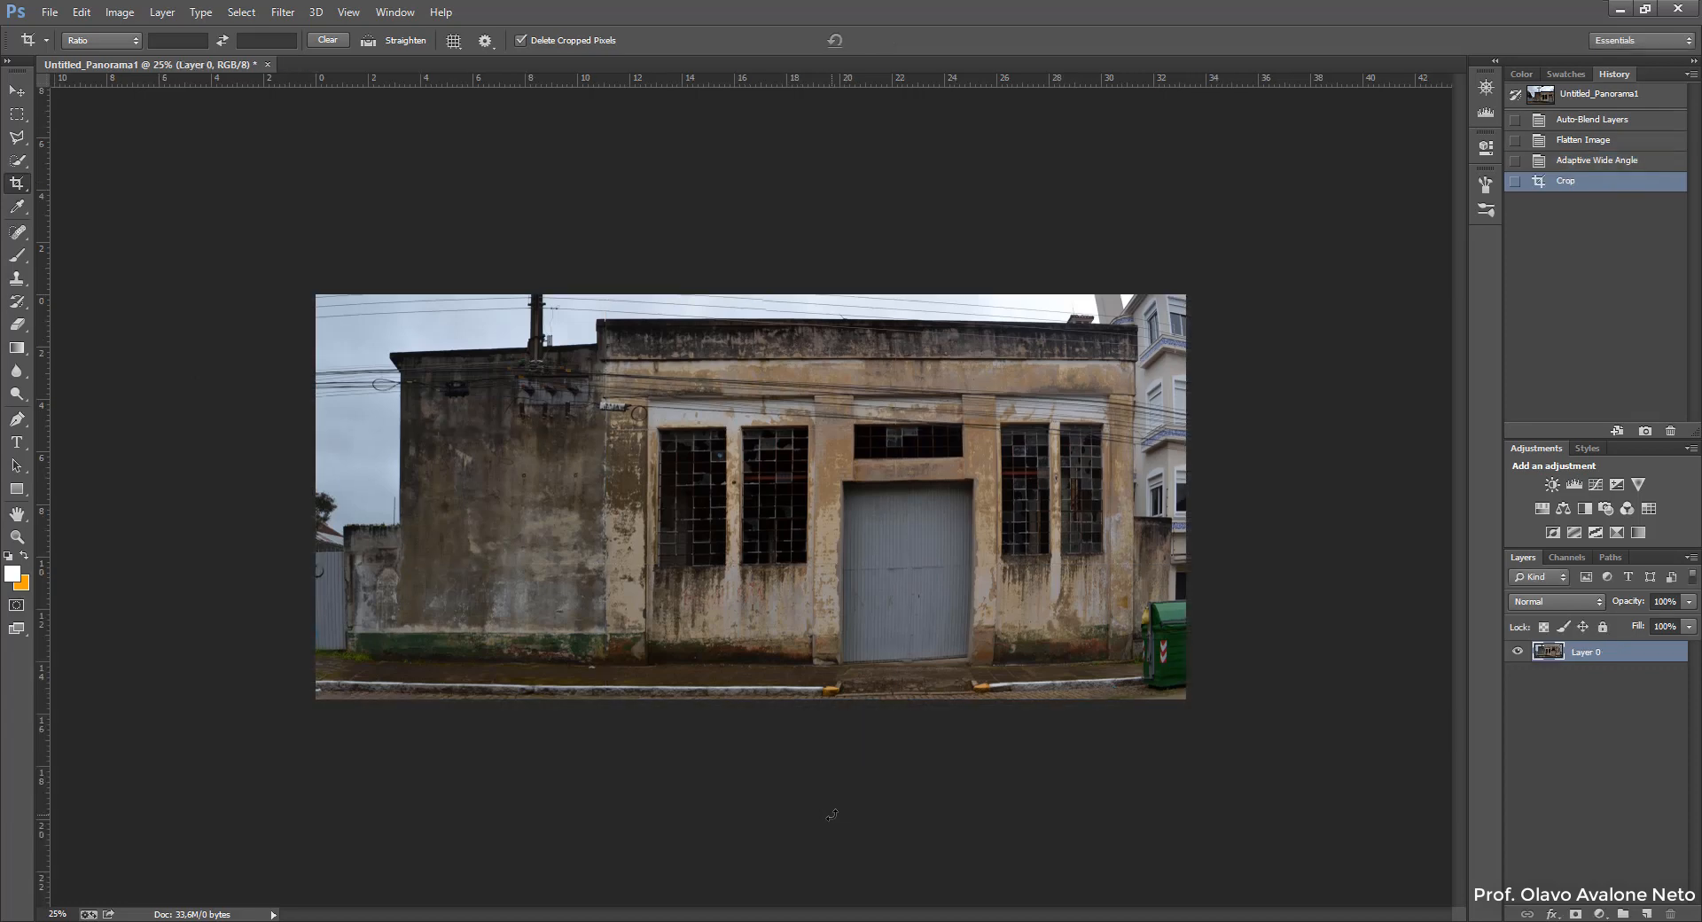